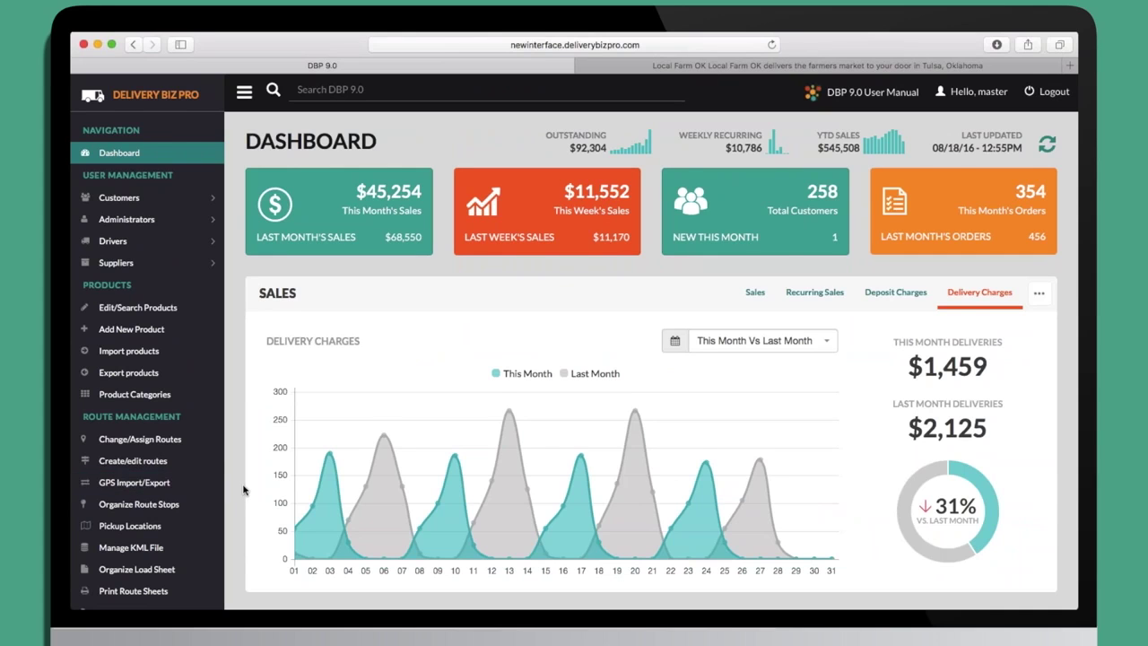
pyautogui.scroll(-3, 243, 489)
pyautogui.scroll(-5, 243, 489)
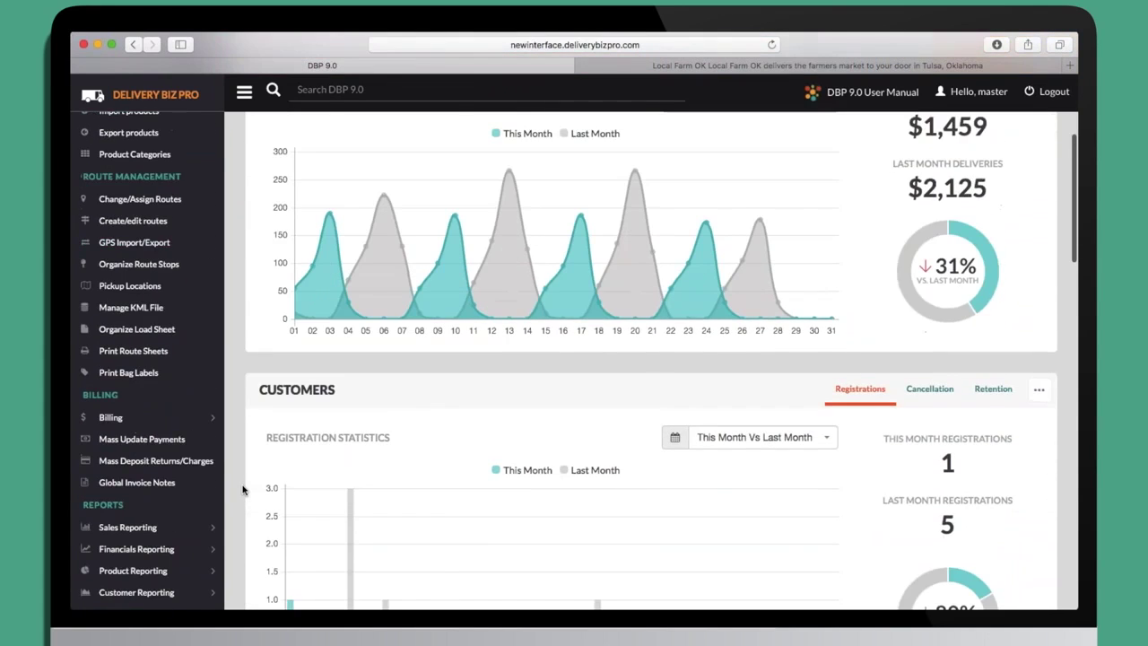
pyautogui.click(127, 420)
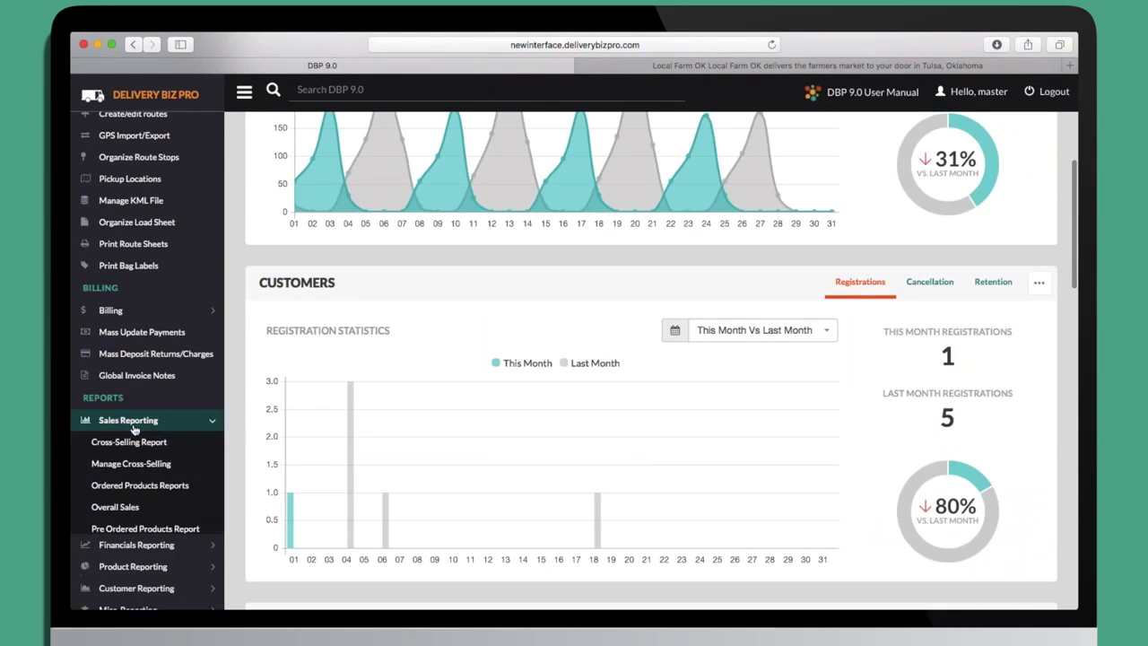
pyautogui.scroll(-3, 134, 431)
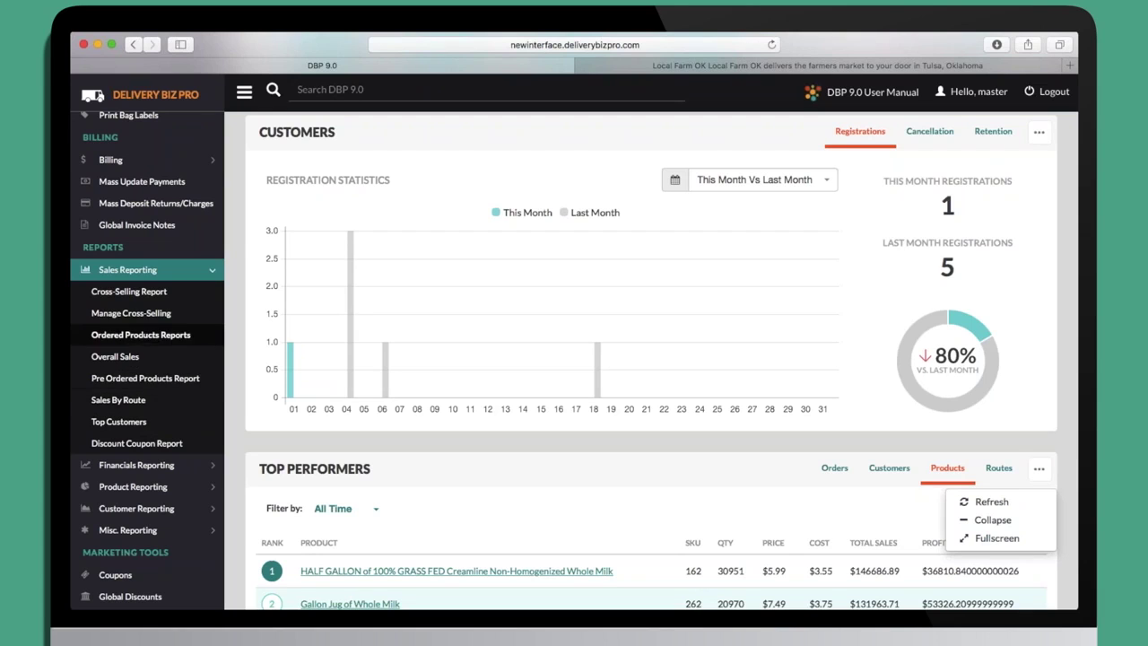
pyautogui.scroll(7, 134, 333)
pyautogui.scroll(4, 564, 363)
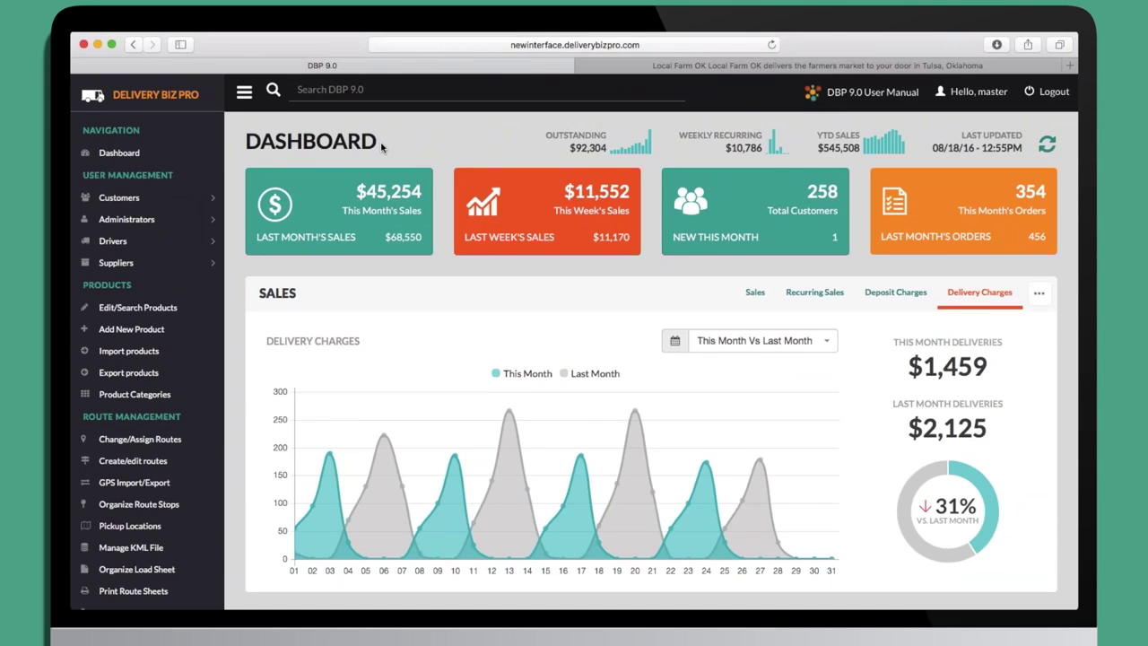
# Search DBP 9.0 for the customer by first name and open their Modify Customer Profile page.
pyautogui.click(395, 98)
pyautogui.write('john')
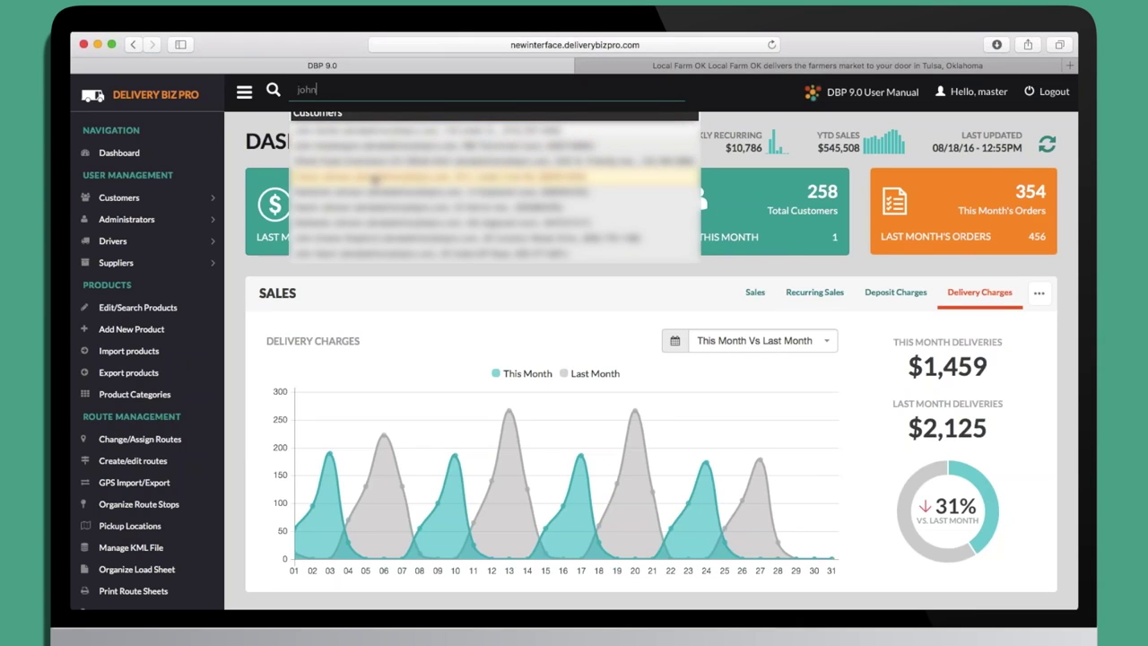
pyautogui.click(340, 212)
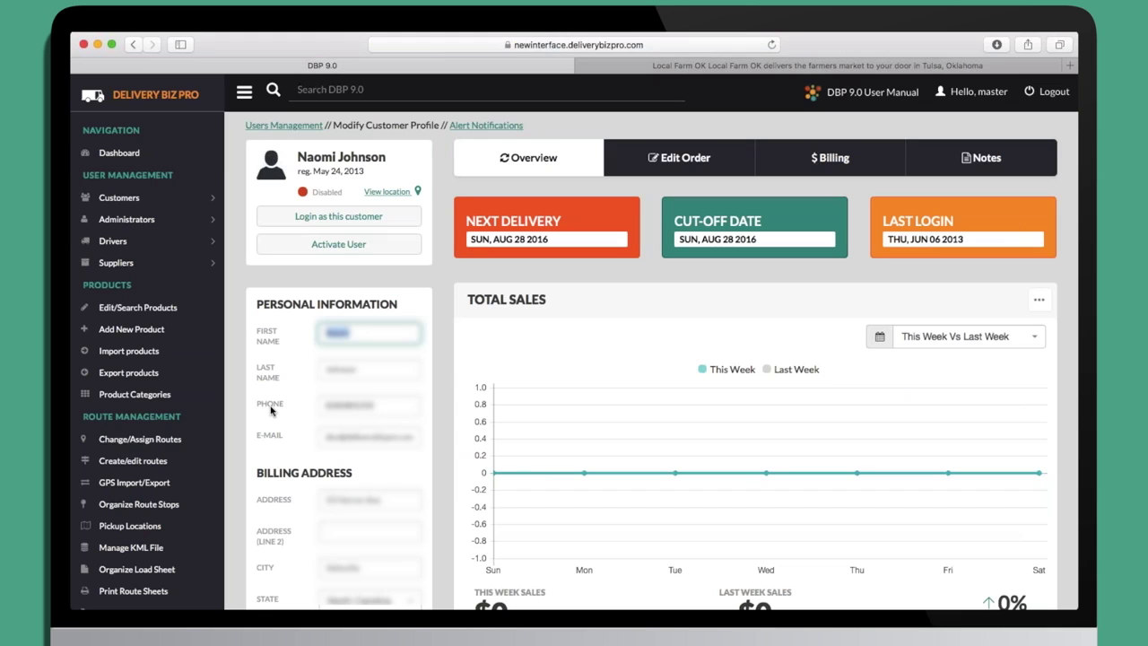
# Set the Total Sales chart period to This Year Vs Last Year.
pyautogui.scroll(-2, 448, 487)
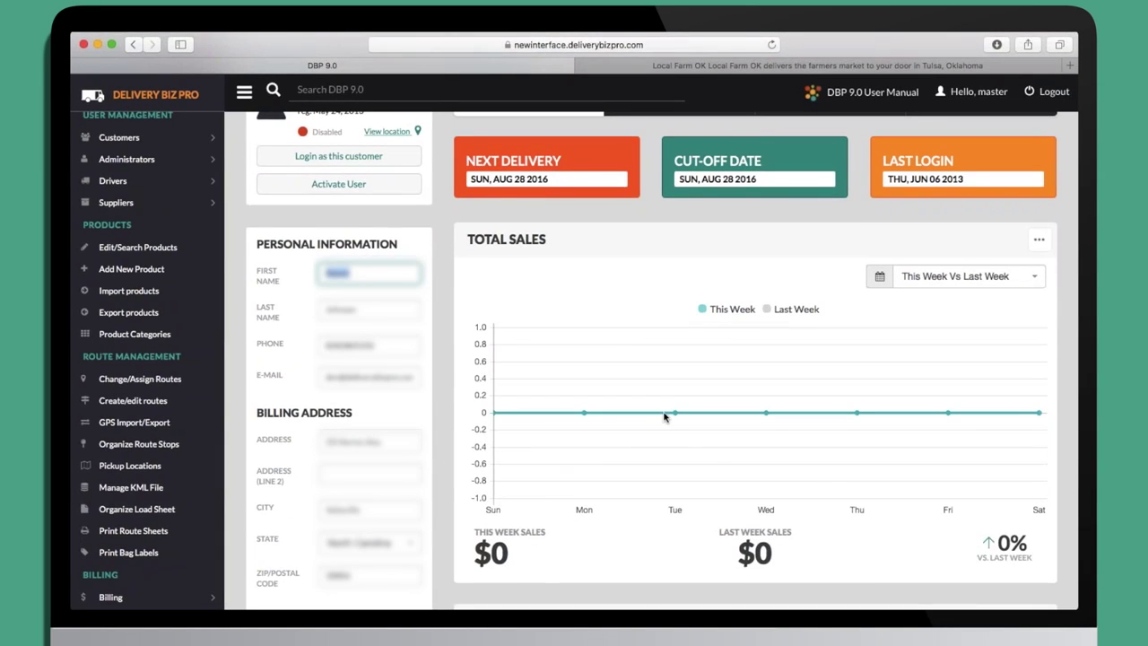
pyautogui.click(959, 277)
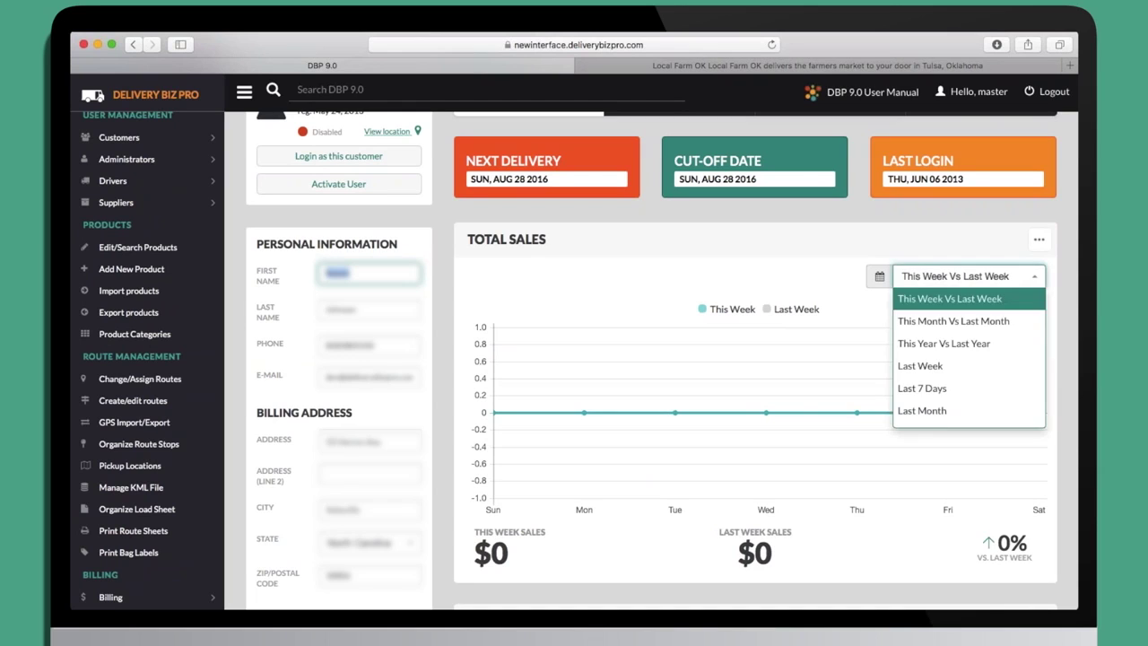
pyautogui.click(950, 320)
pyautogui.click(944, 278)
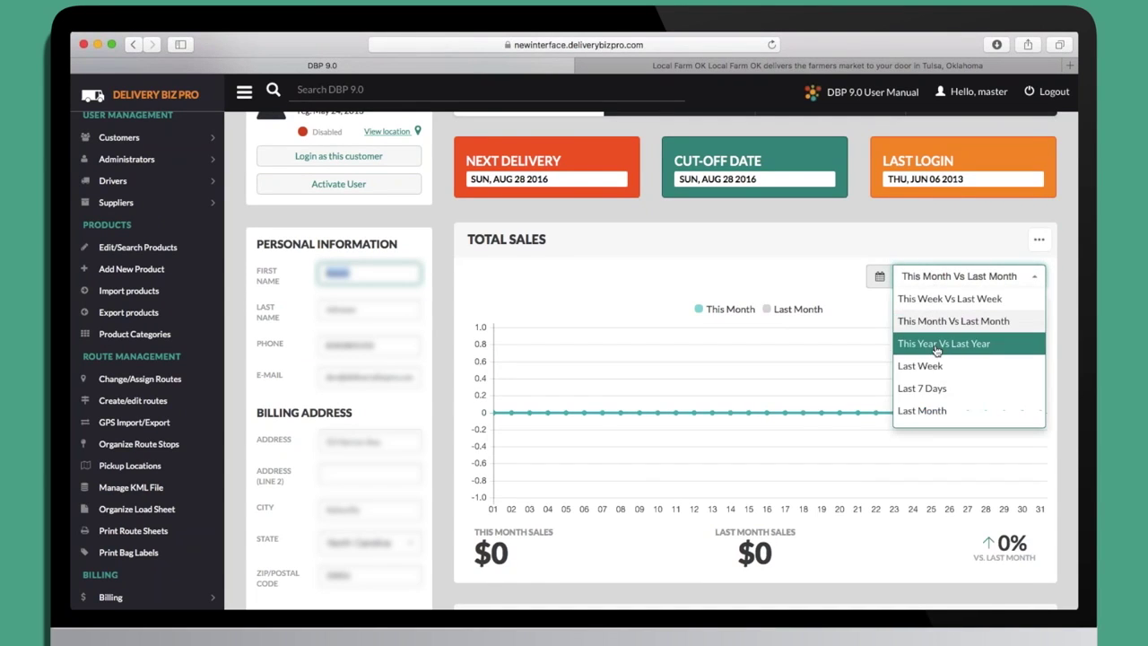
pyautogui.click(944, 341)
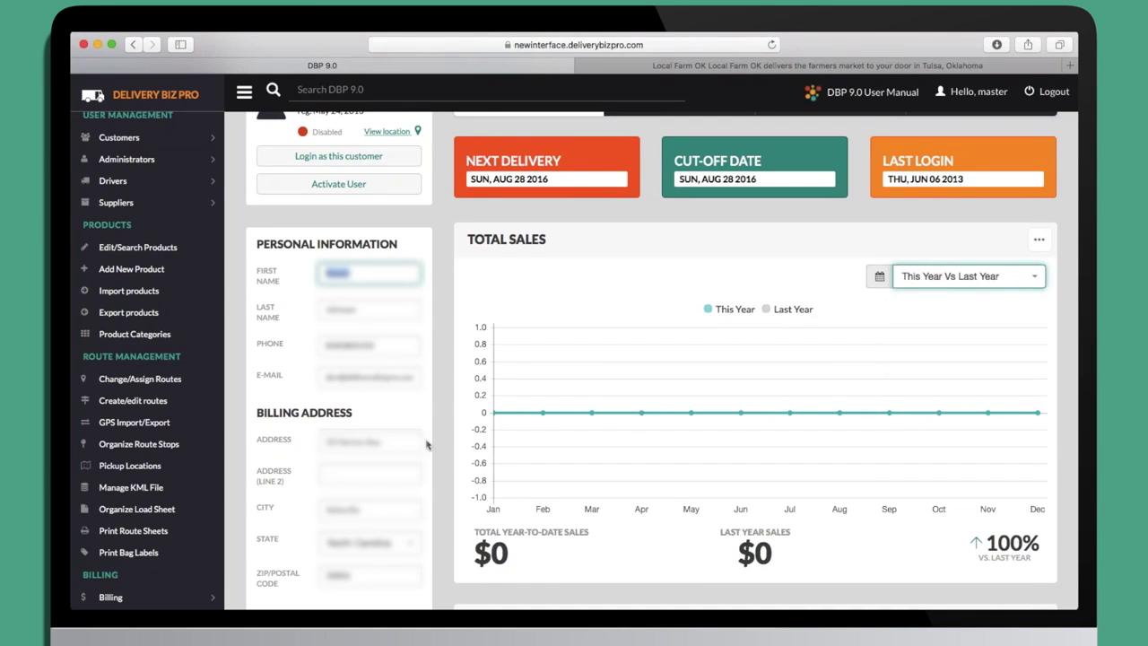
pyautogui.scroll(1, 442, 437)
pyautogui.scroll(3, 443, 437)
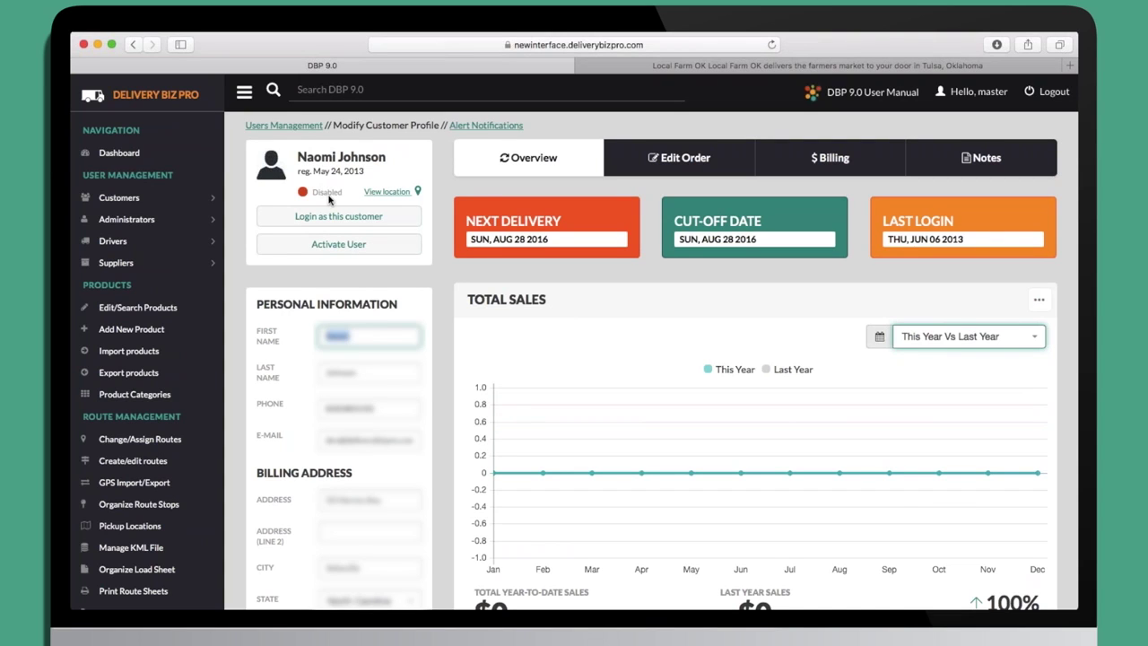
pyautogui.click(385, 192)
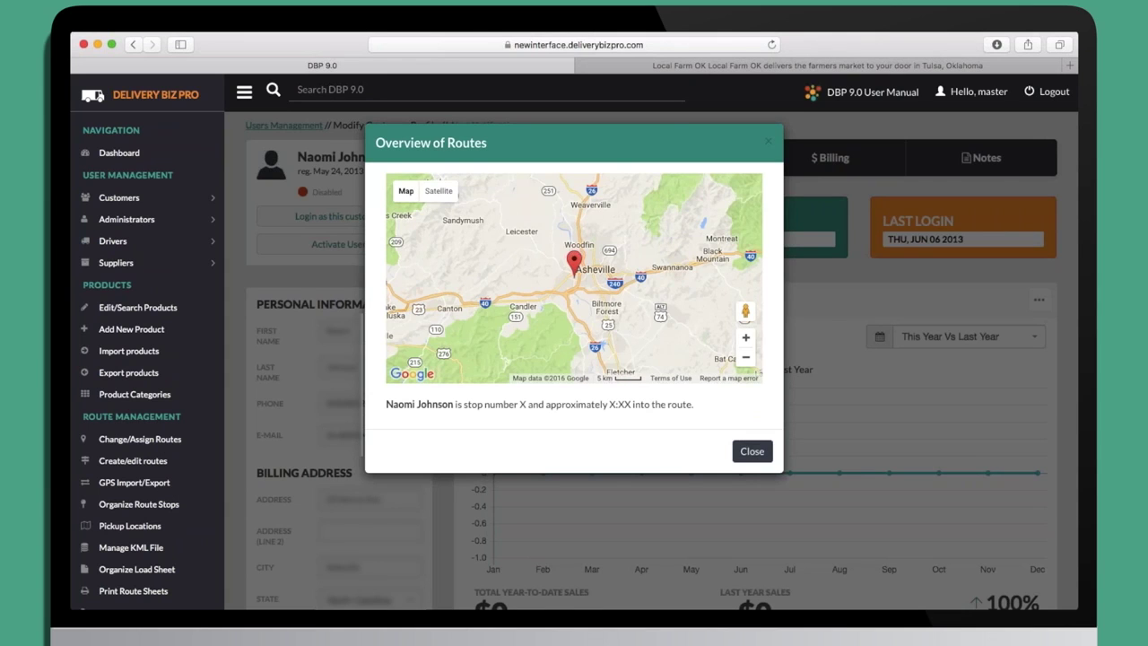
pyautogui.click(752, 451)
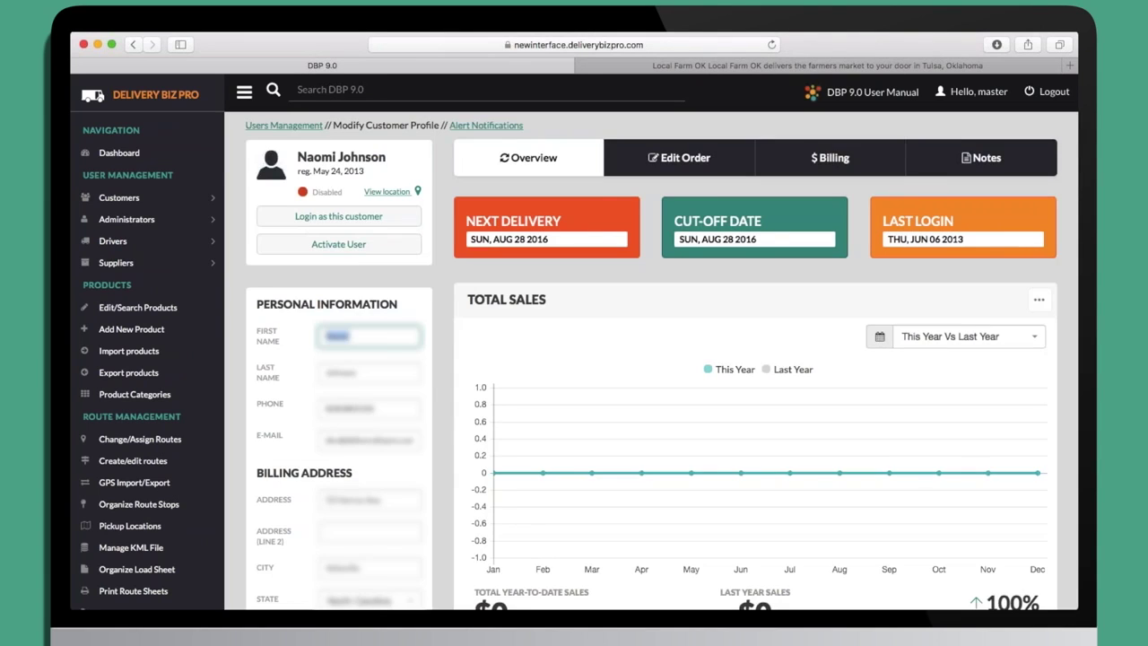
pyautogui.scroll(-3, 449, 440)
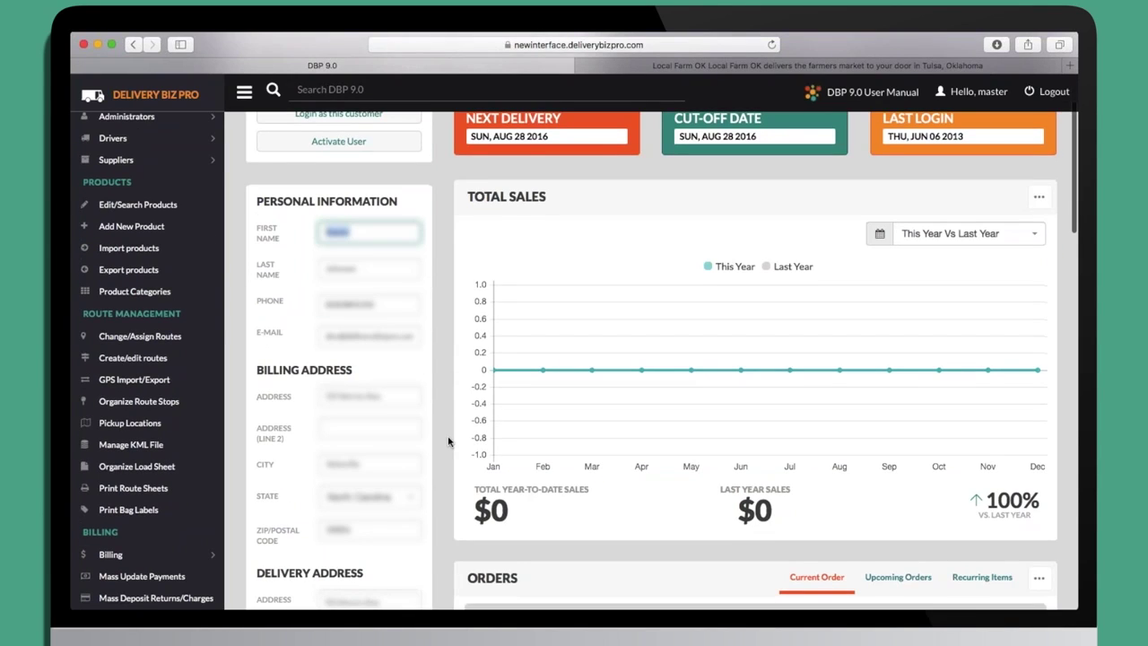
pyautogui.scroll(-8, 448, 441)
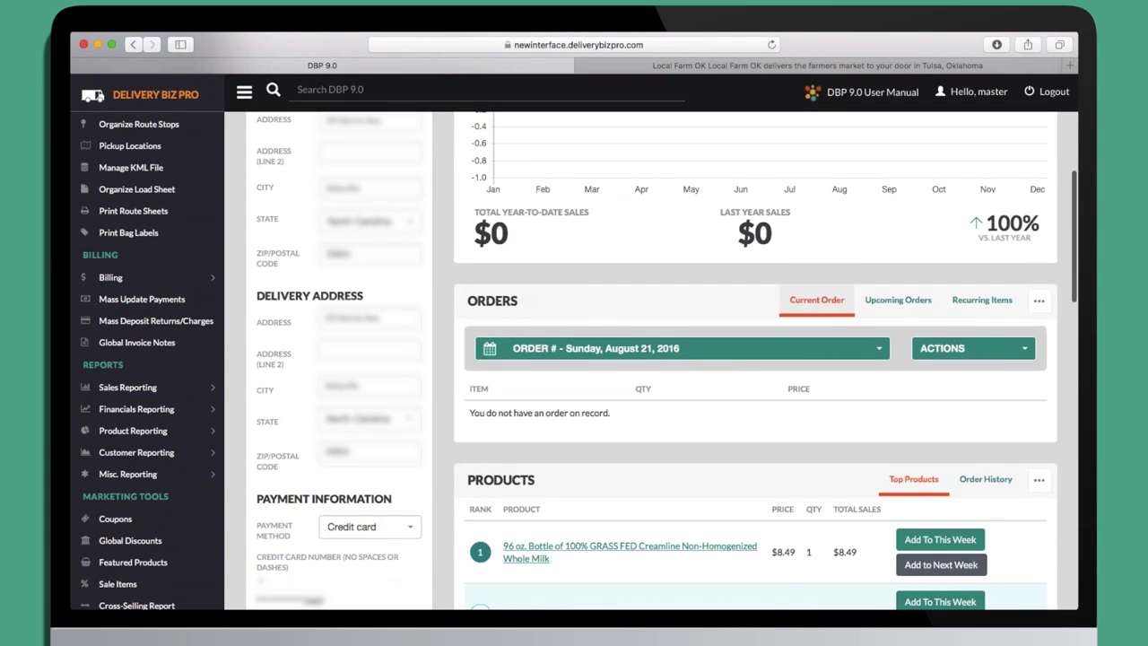
pyautogui.click(898, 300)
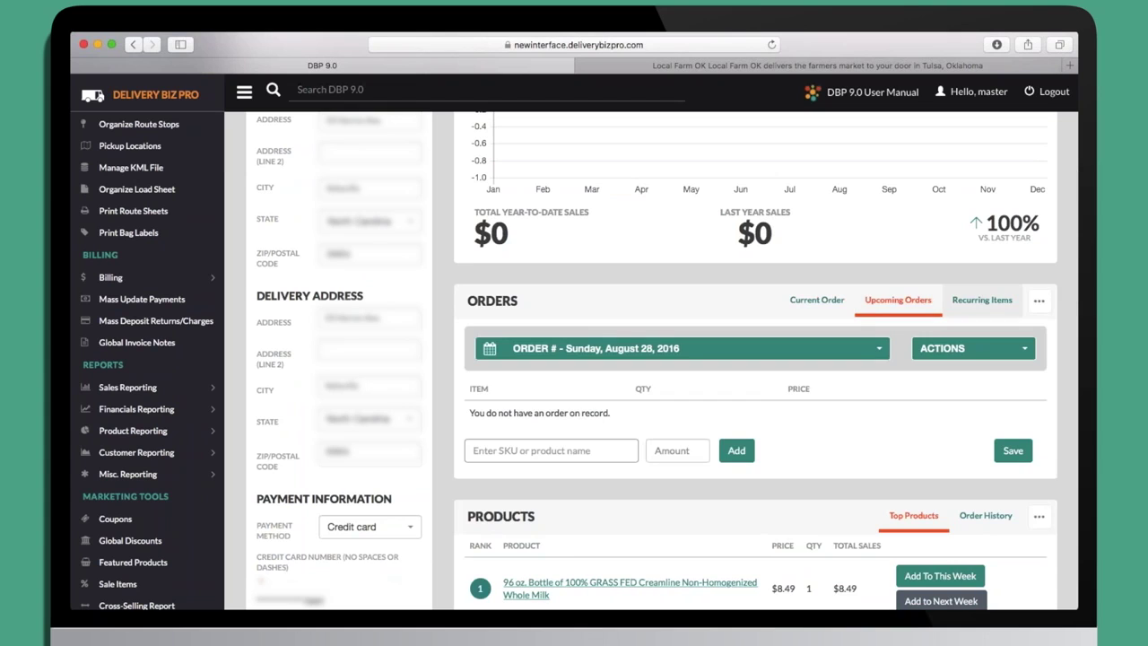
pyautogui.click(981, 301)
pyautogui.click(816, 300)
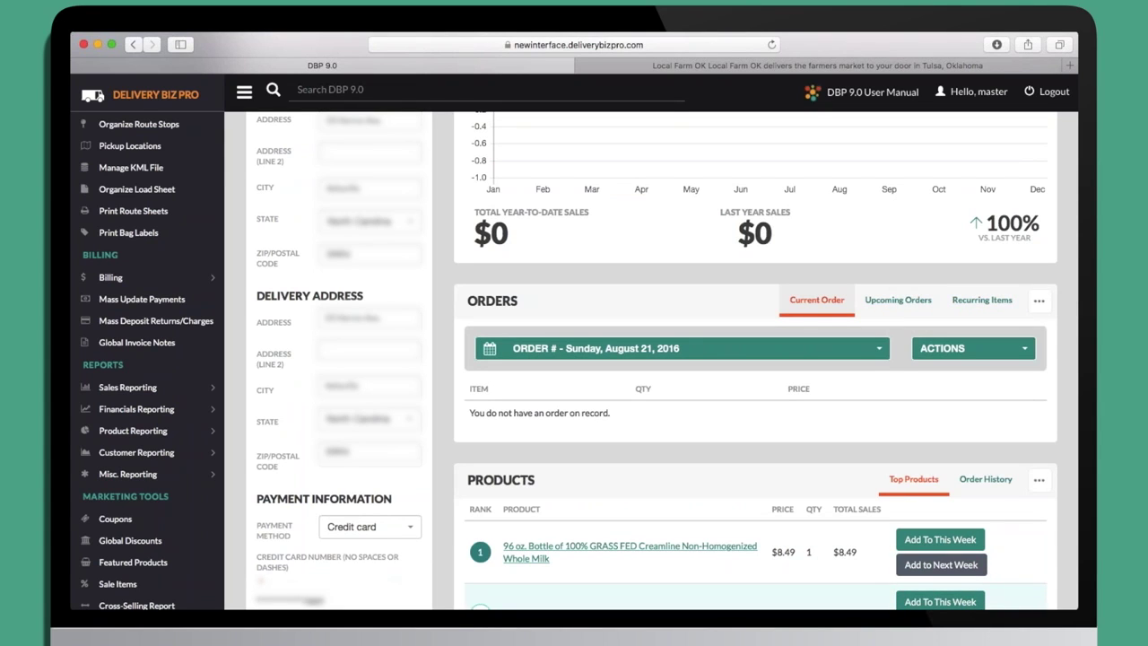
pyautogui.scroll(-5, 754, 359)
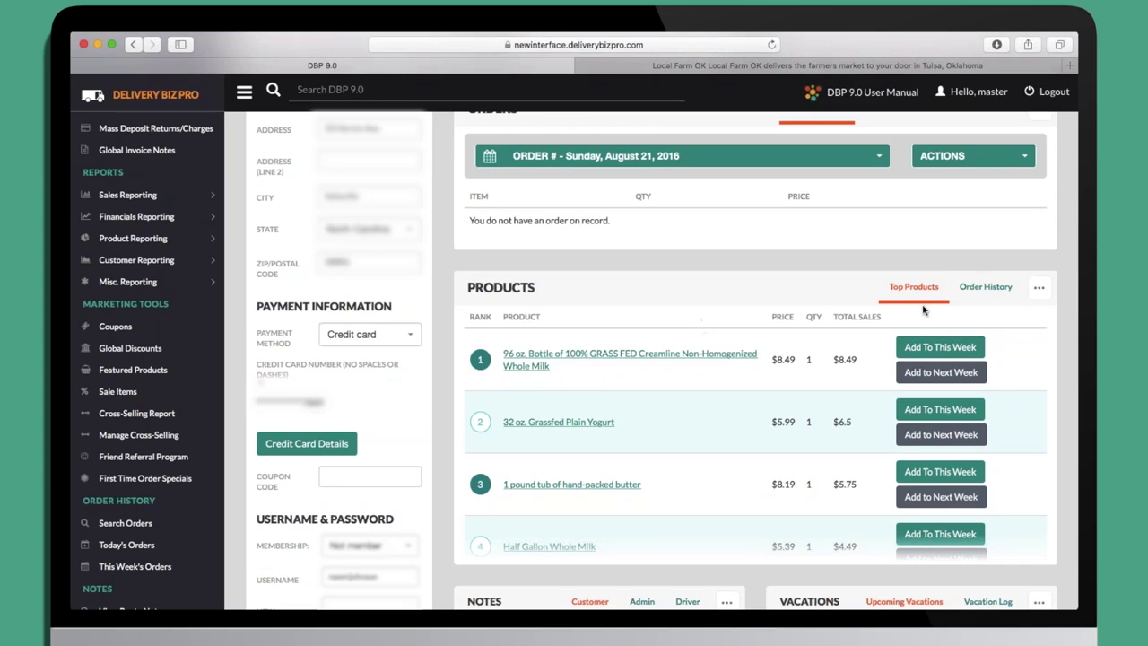
# Switch the Products panel to Order History and review the two 2013 Cancelled Route orders.
pyautogui.click(970, 296)
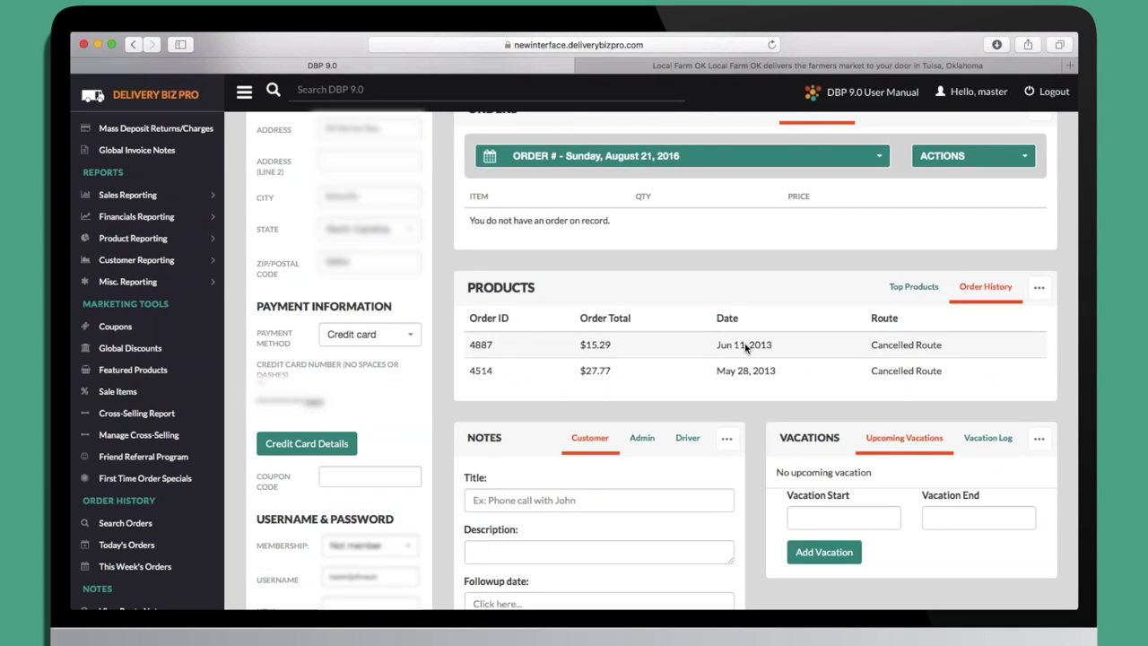
pyautogui.scroll(-3, 655, 387)
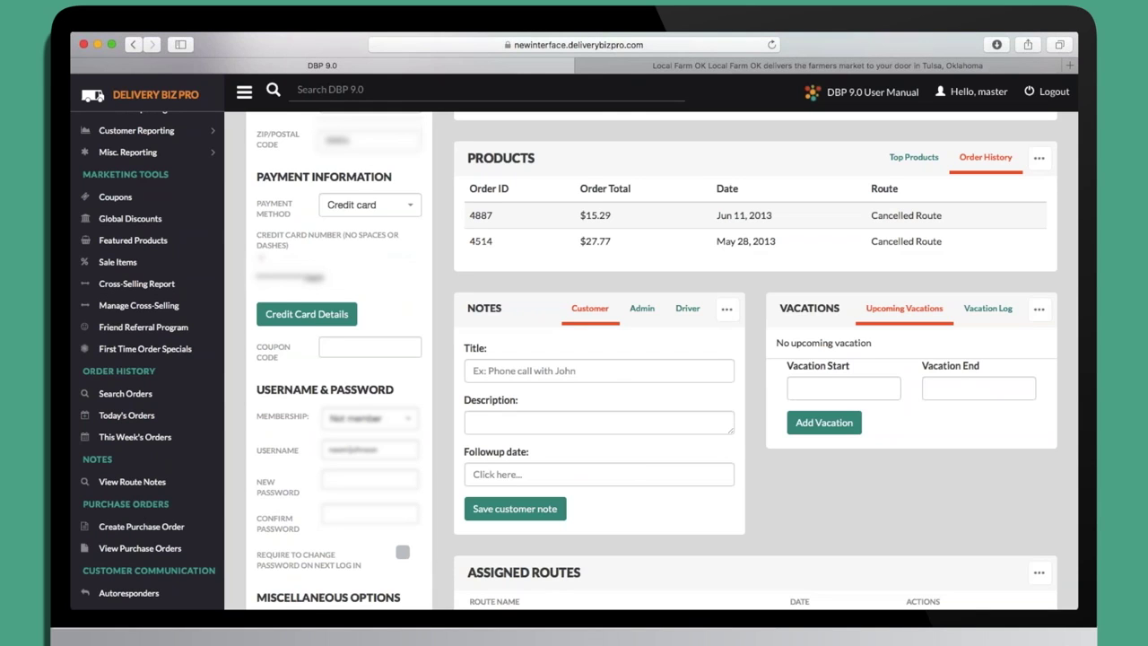
pyautogui.scroll(-2, 574, 359)
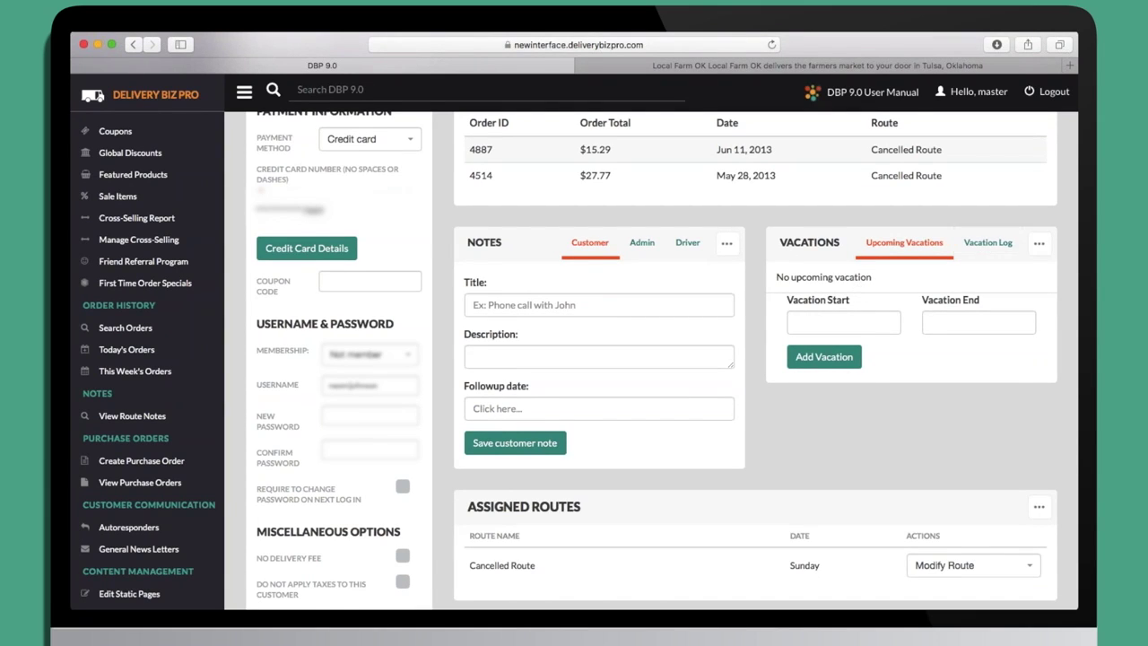
pyautogui.scroll(-2, 628, 359)
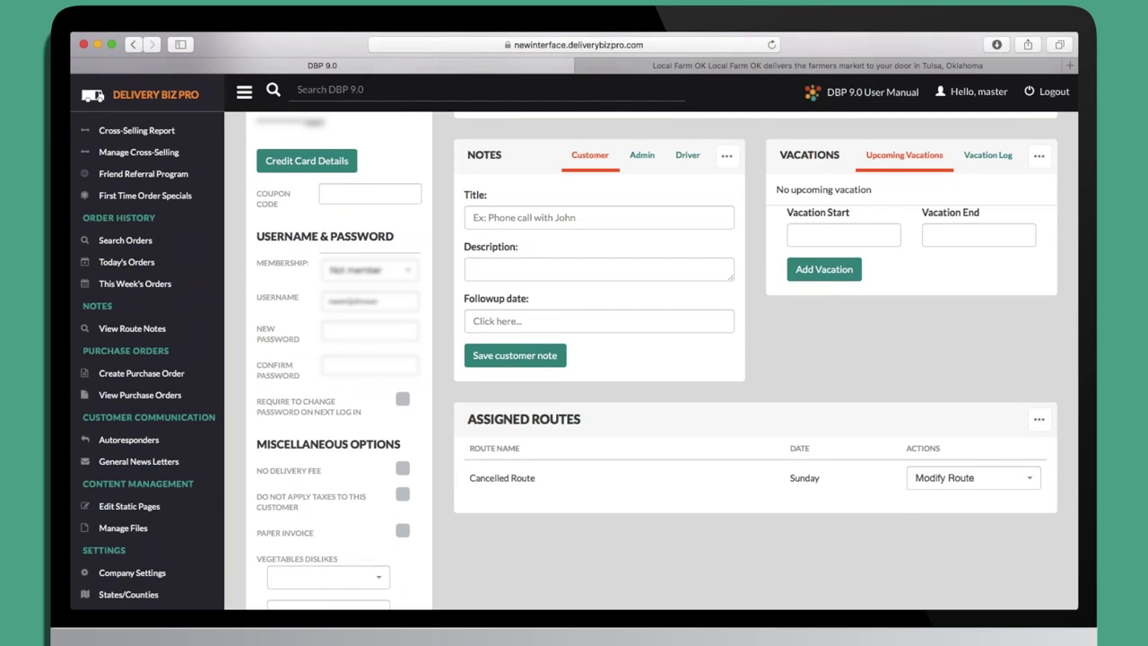
pyautogui.scroll(-2, 628, 358)
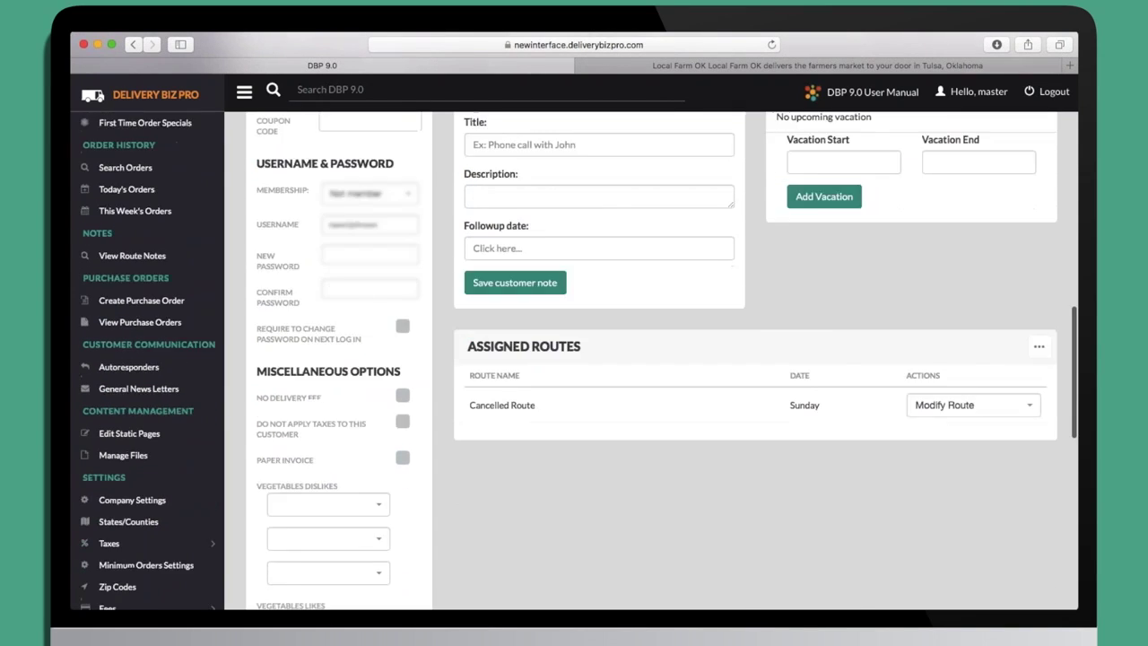
pyautogui.scroll(10, 628, 359)
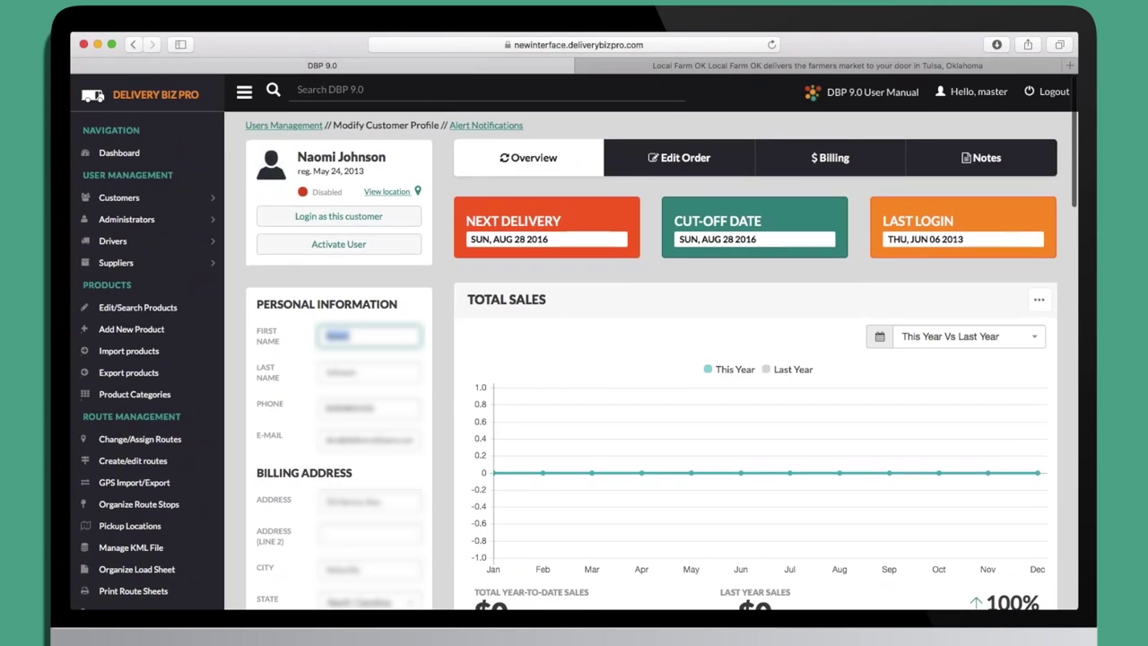
# Review the customer's billing transactions, return to the profile overview, and expand the Customers menu.
pyautogui.click(841, 158)
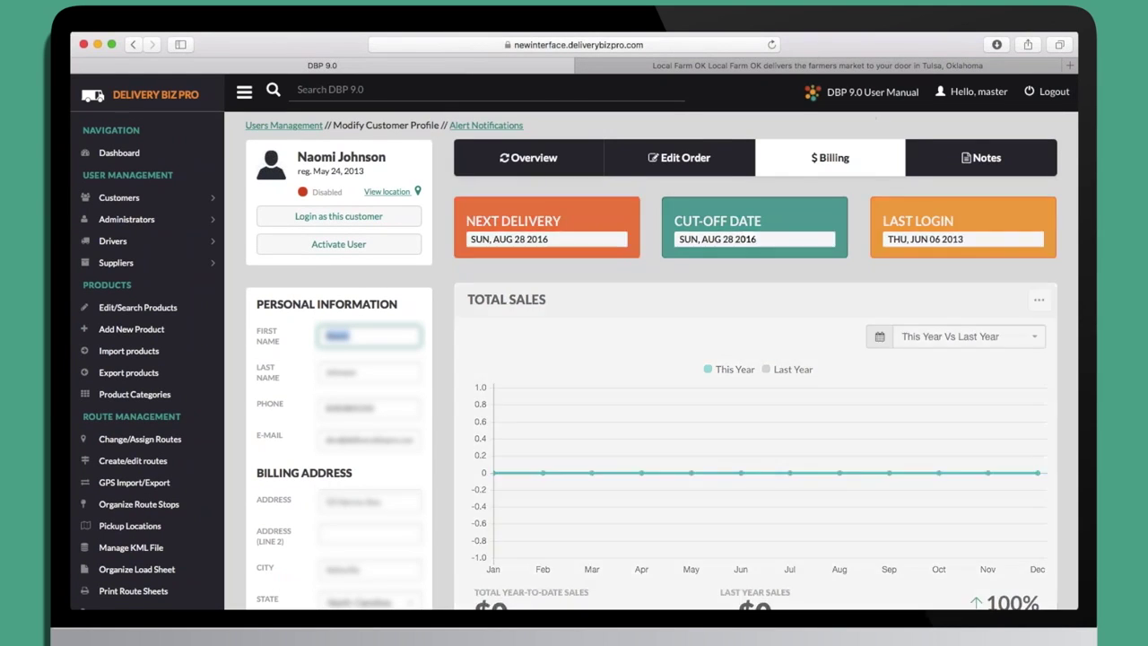
pyautogui.scroll(-4, 831, 345)
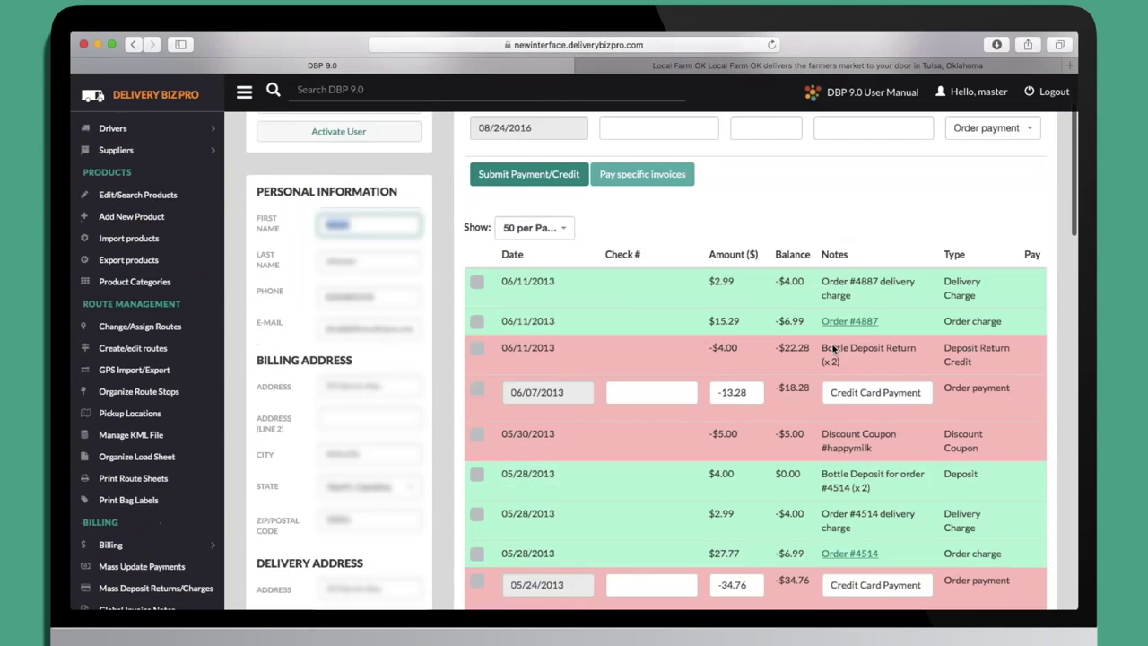
pyautogui.scroll(2, 832, 348)
pyautogui.scroll(3, 832, 348)
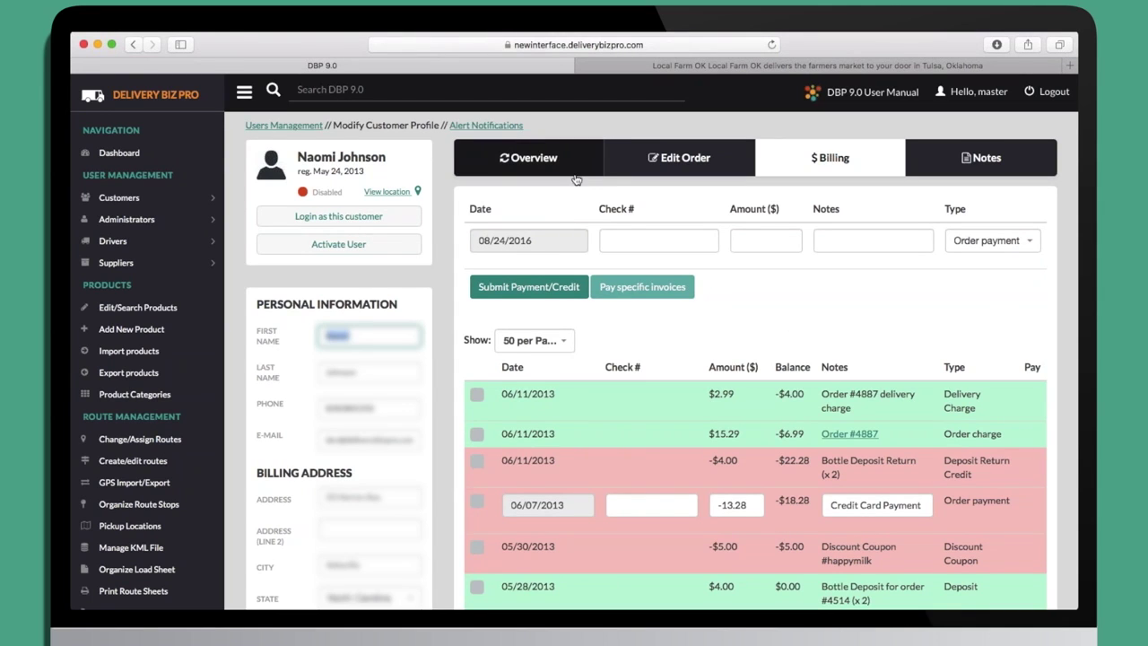
pyautogui.click(523, 168)
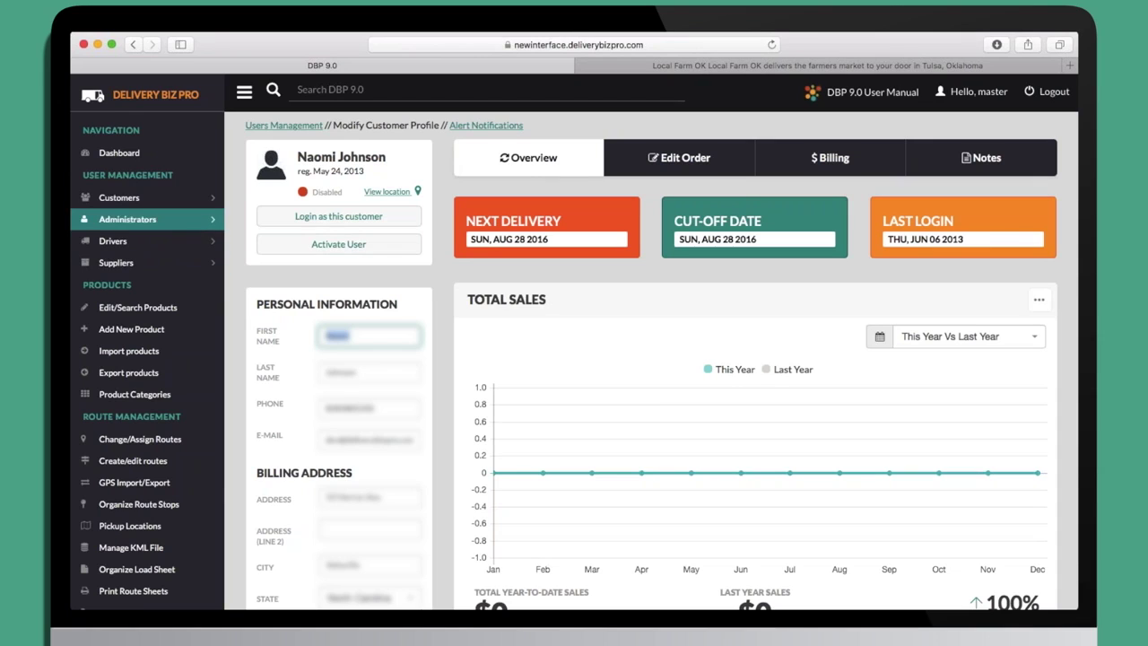
pyautogui.click(123, 208)
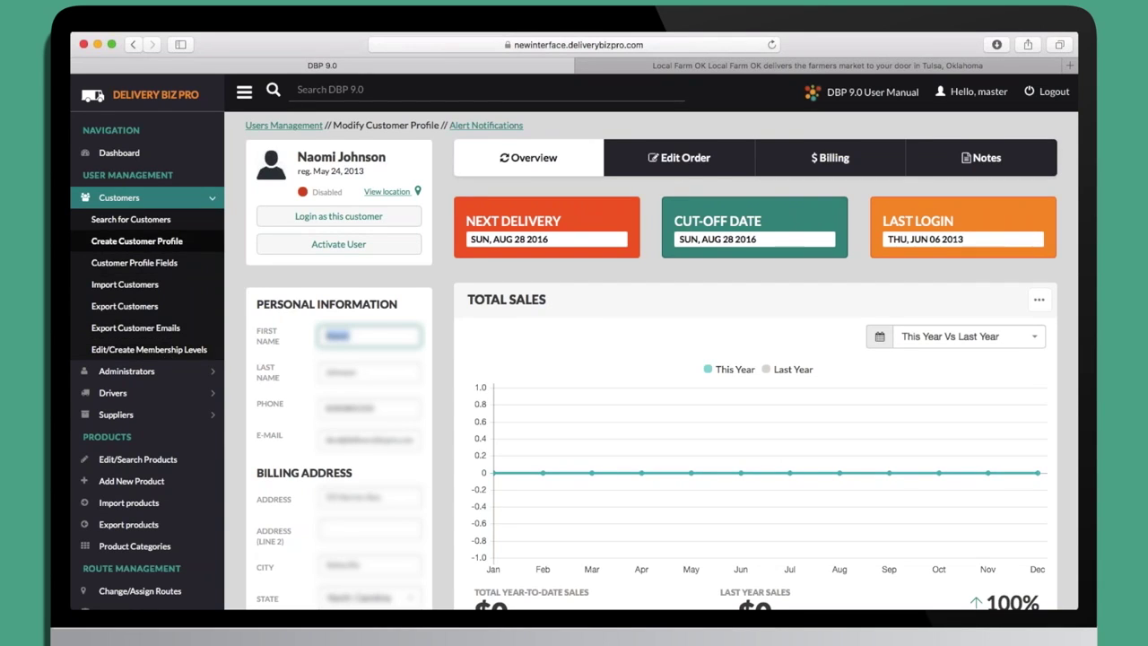
# On Create Customer Profile, enter the new customer's first name, last name and Google-suggested street address.
pyautogui.click(137, 240)
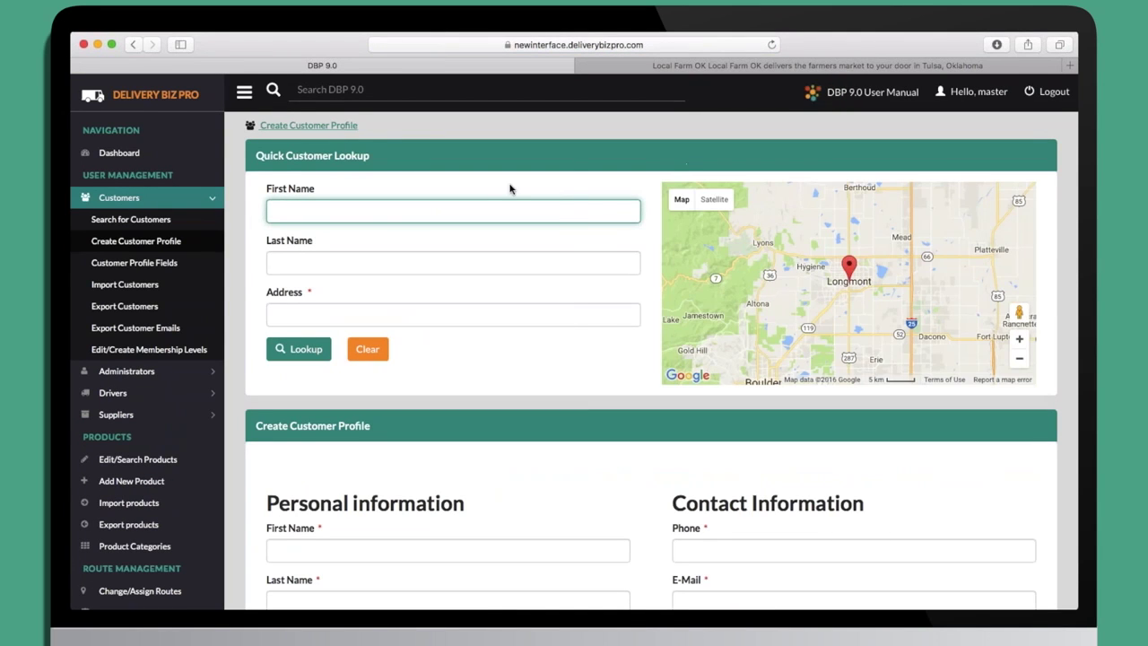
pyautogui.press('Tab')
pyautogui.press('Tab')
pyautogui.write('324 Ma')
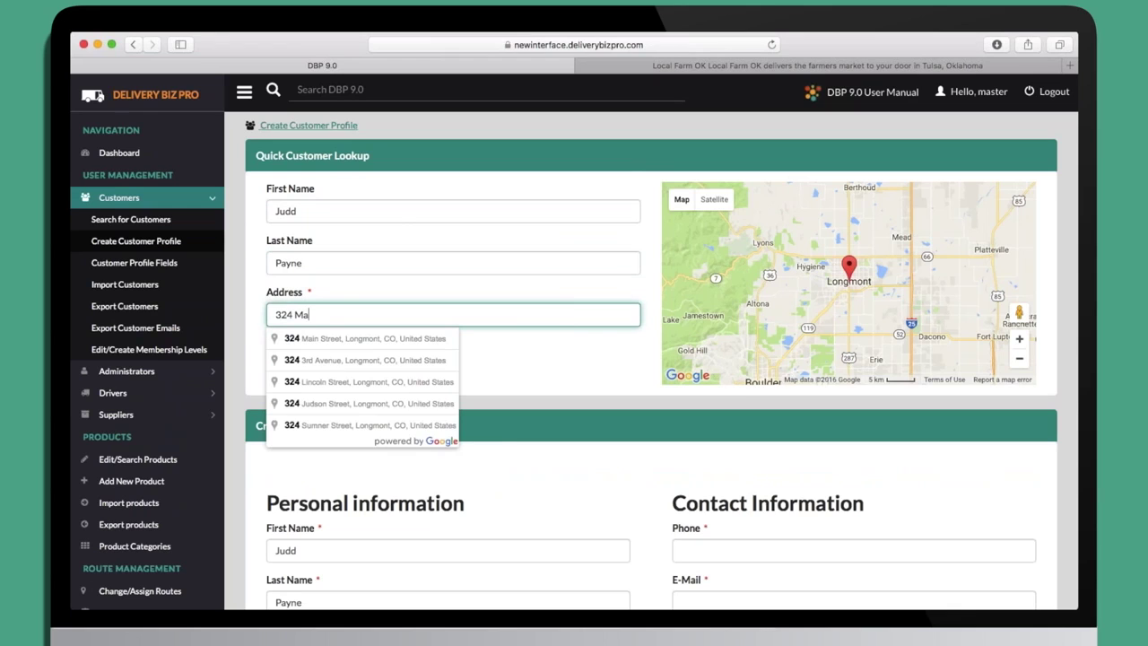
pyautogui.click(443, 339)
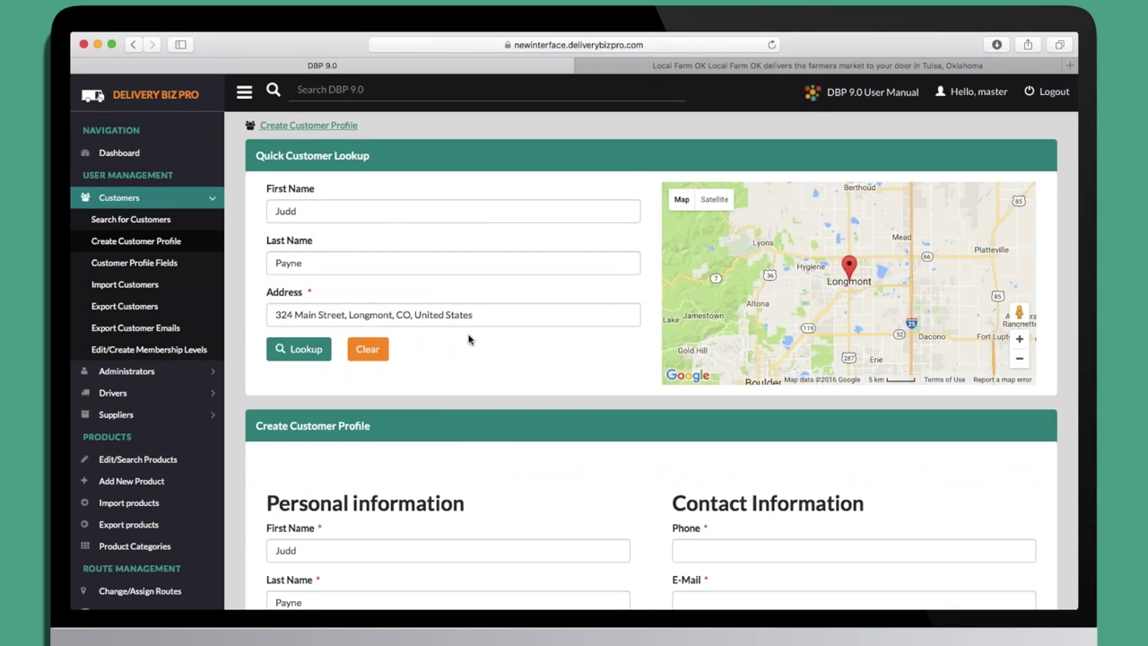
# Run the Quick Customer Lookup, which finds the address outside defined delivery areas, then collapse Customers.
pyautogui.click(302, 350)
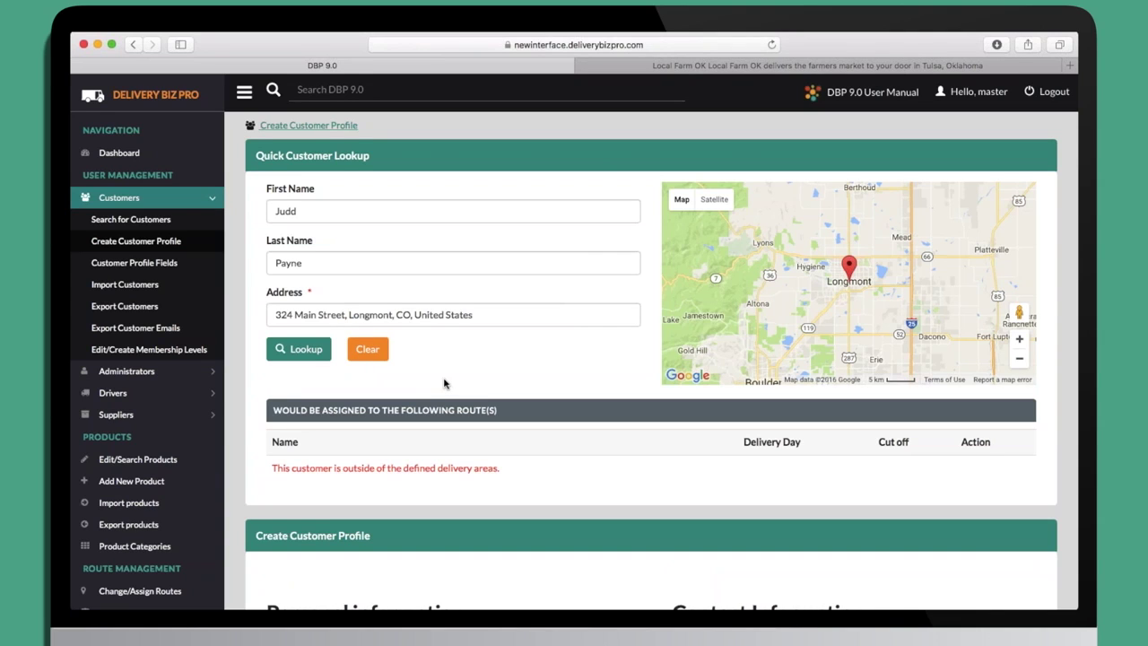
pyautogui.scroll(-1, 443, 383)
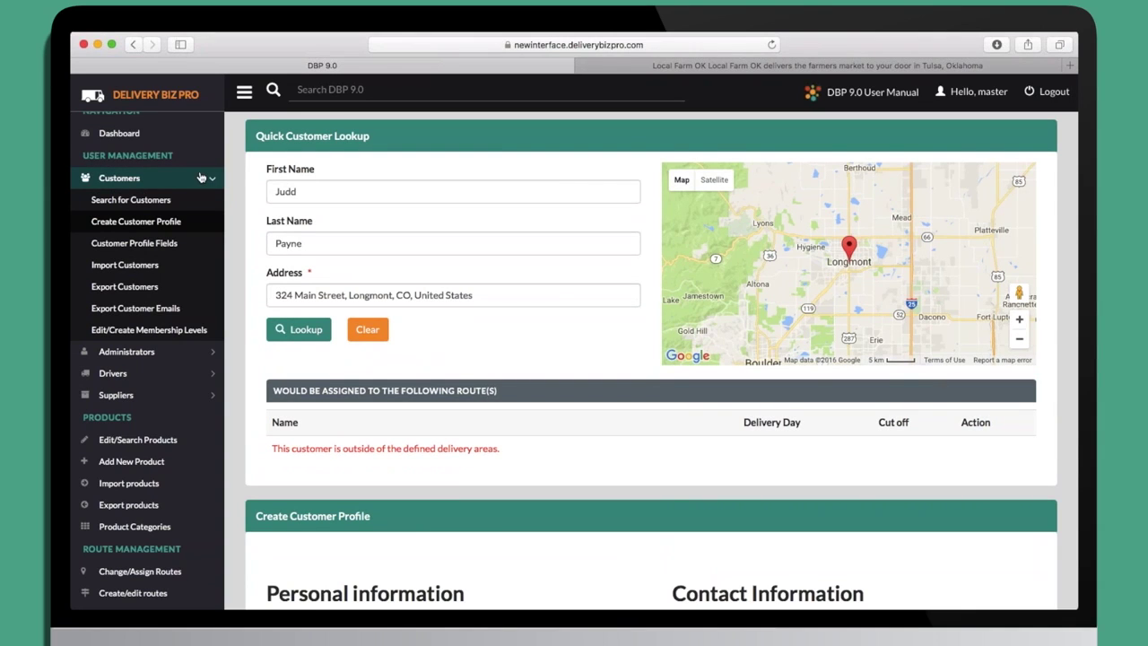
pyautogui.click(201, 177)
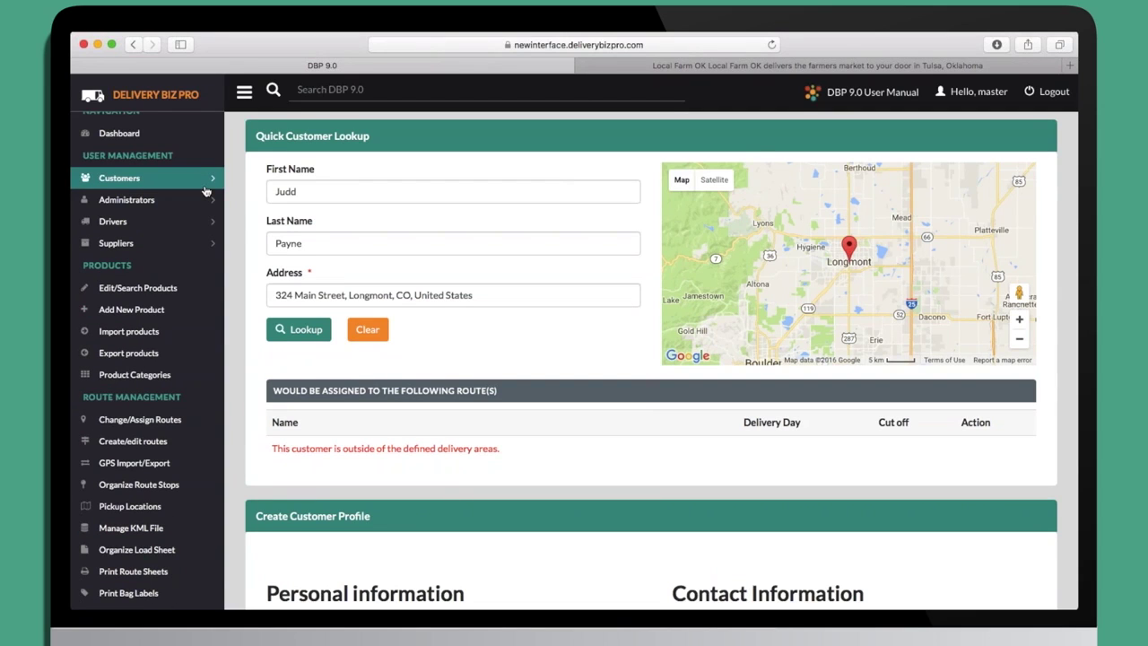
# Find and open the Butter Pecan Ice Cream (2.5 gal.) product, SKU 351, for editing.
pyautogui.click(167, 289)
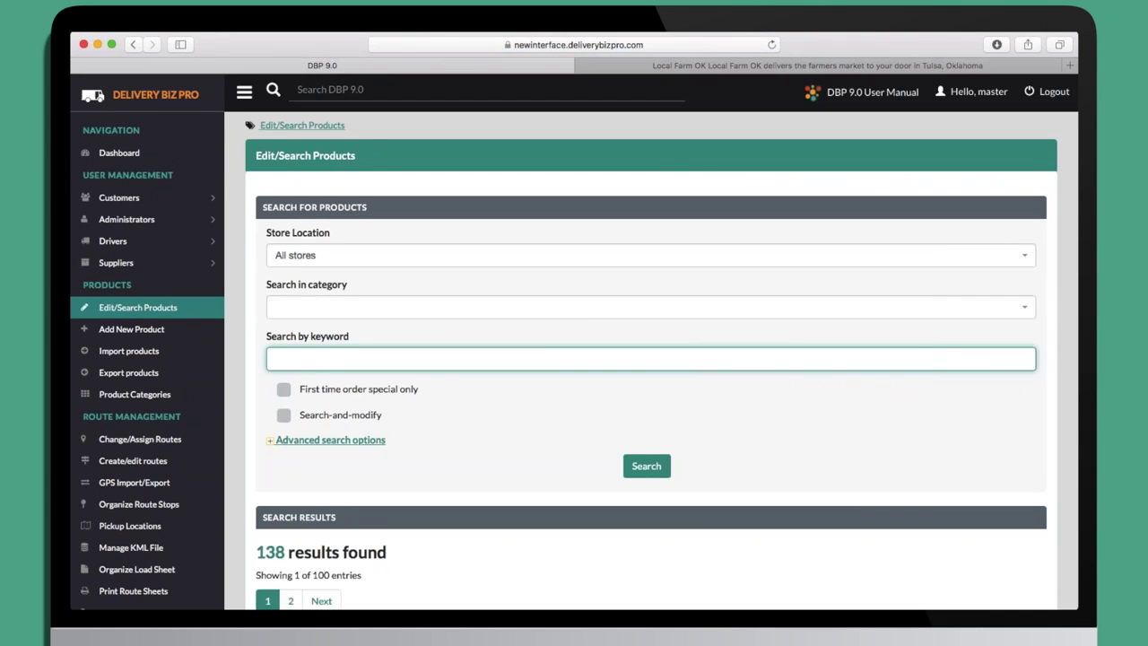
pyautogui.scroll(-1, 263, 348)
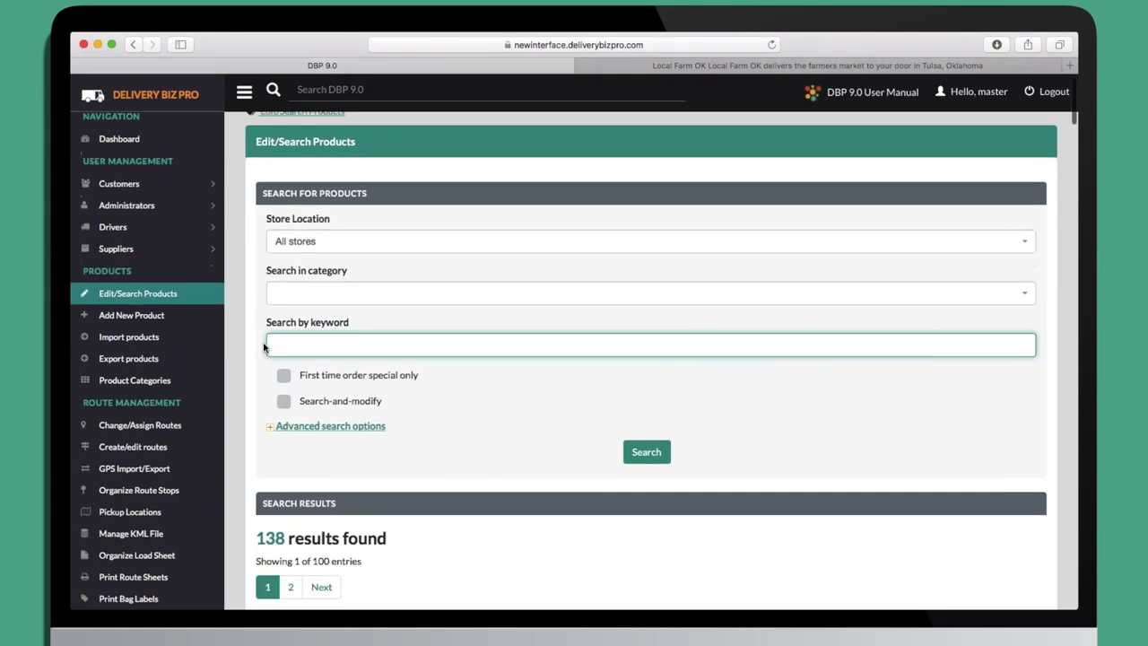
pyautogui.scroll(-20, 263, 348)
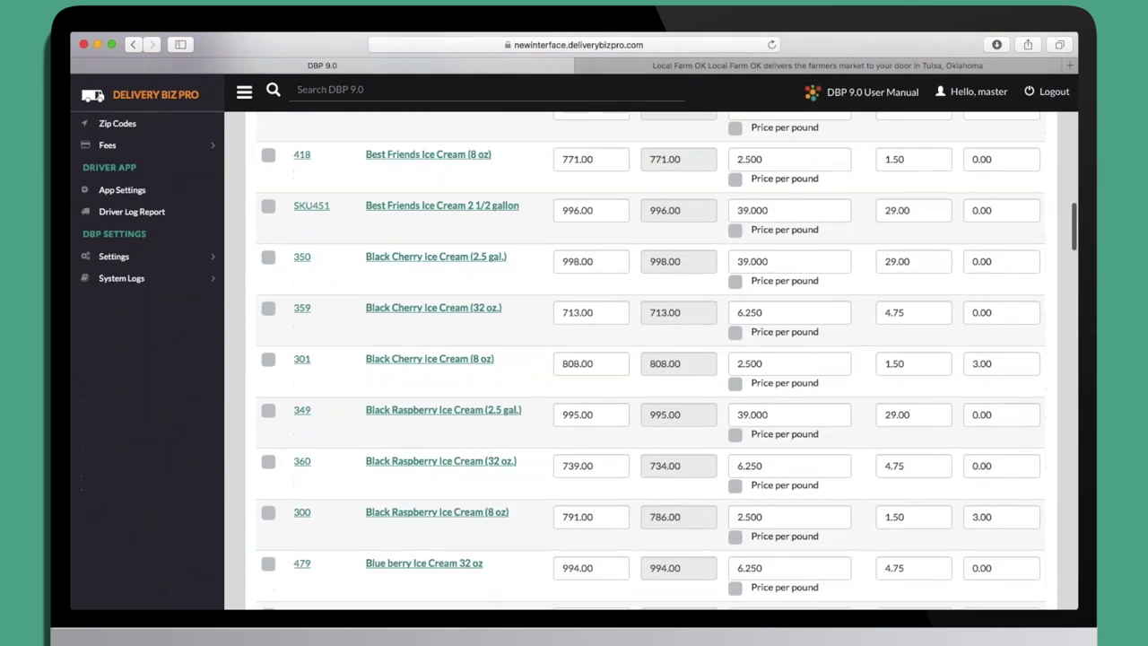
pyautogui.scroll(-10, 664, 359)
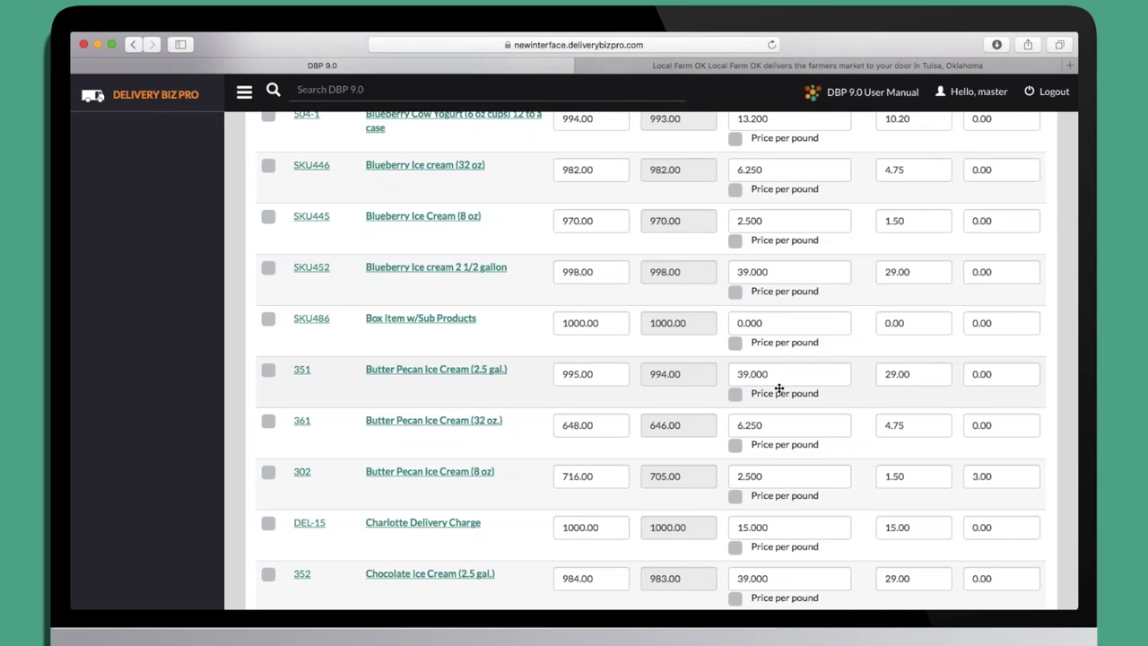
pyautogui.click(409, 372)
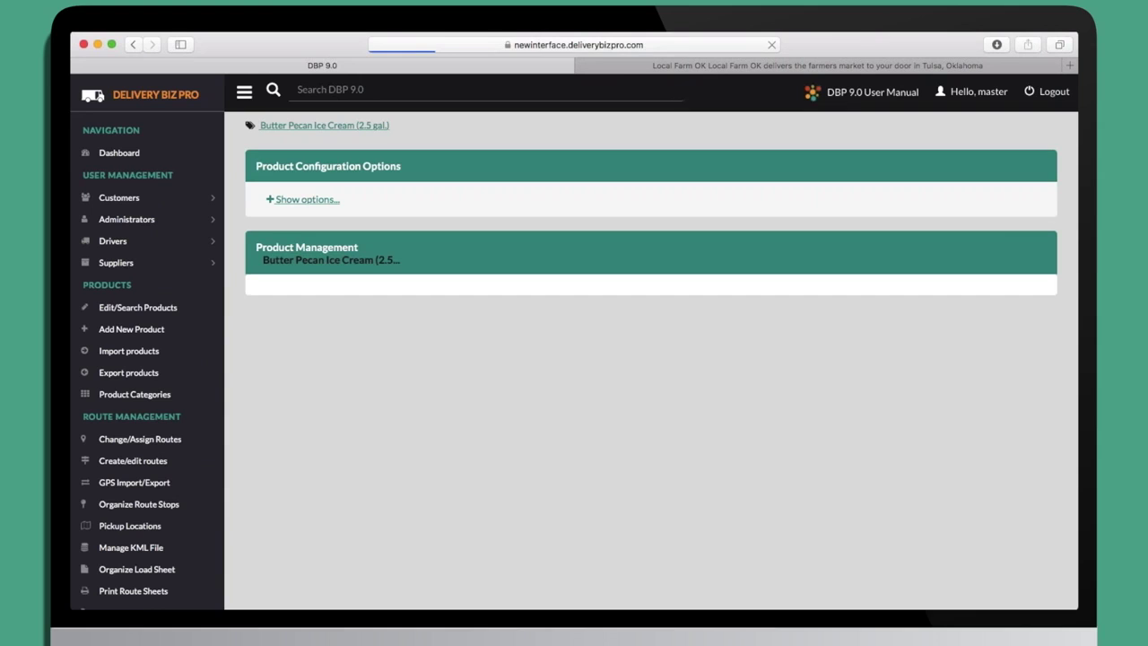
# Look over the product's details and pricing on the Product Management form.
pyautogui.scroll(-3, 574, 359)
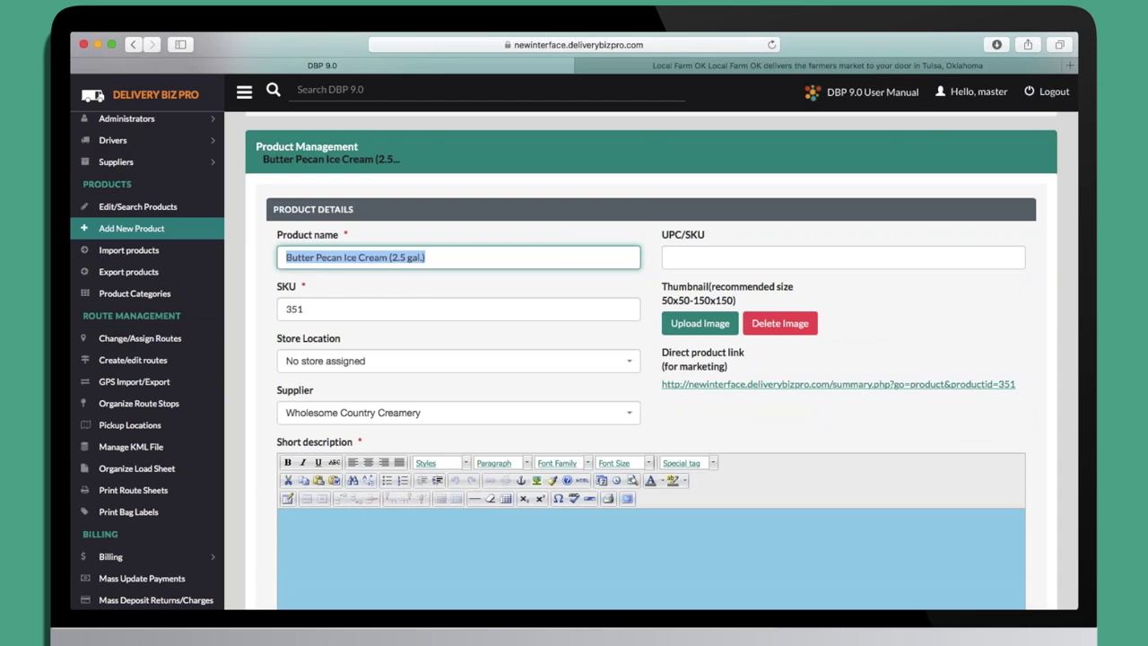
pyautogui.scroll(-10, 574, 359)
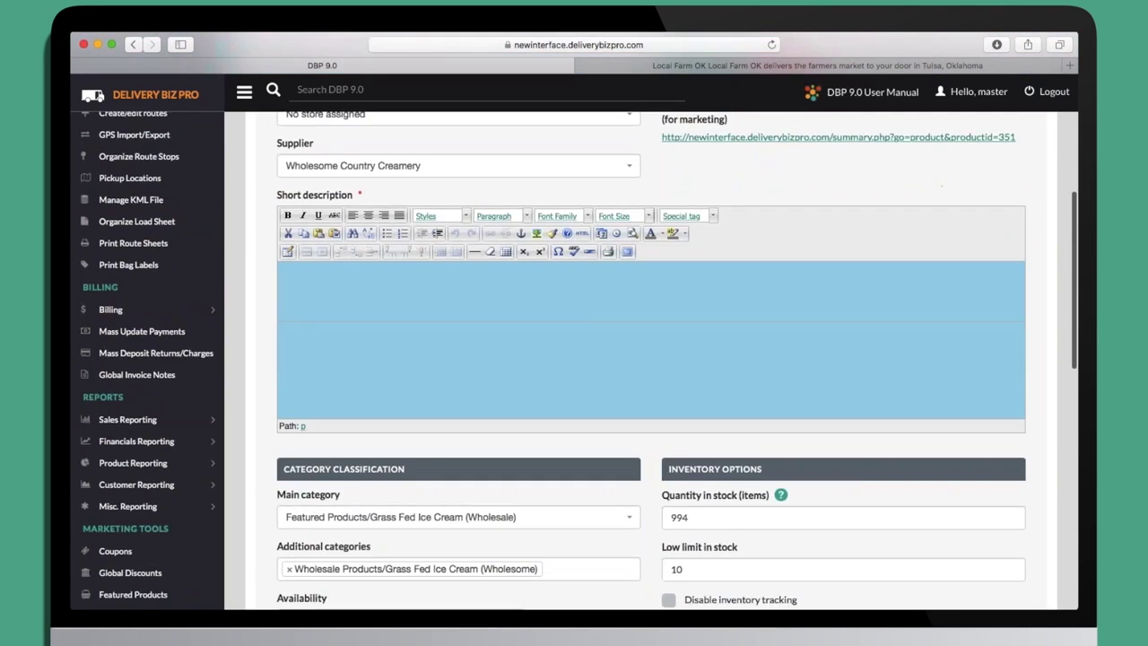
pyautogui.scroll(-6, 574, 358)
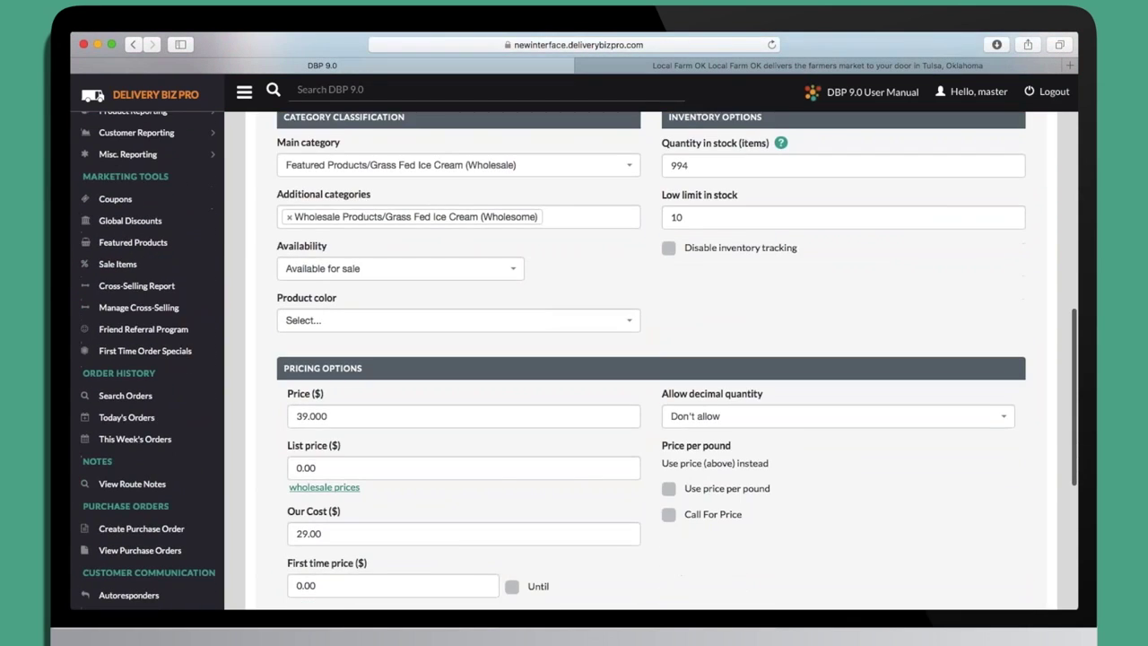
pyautogui.scroll(-3, 574, 359)
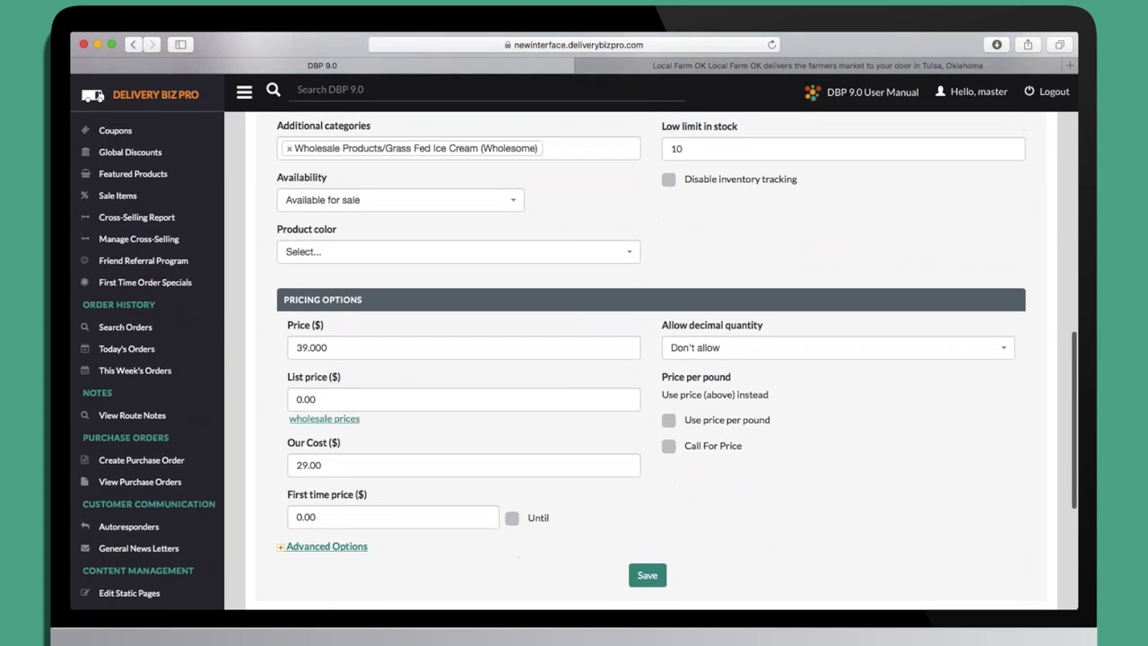
# Expand Advanced Options and review the product's restriction settings.
pyautogui.click(295, 506)
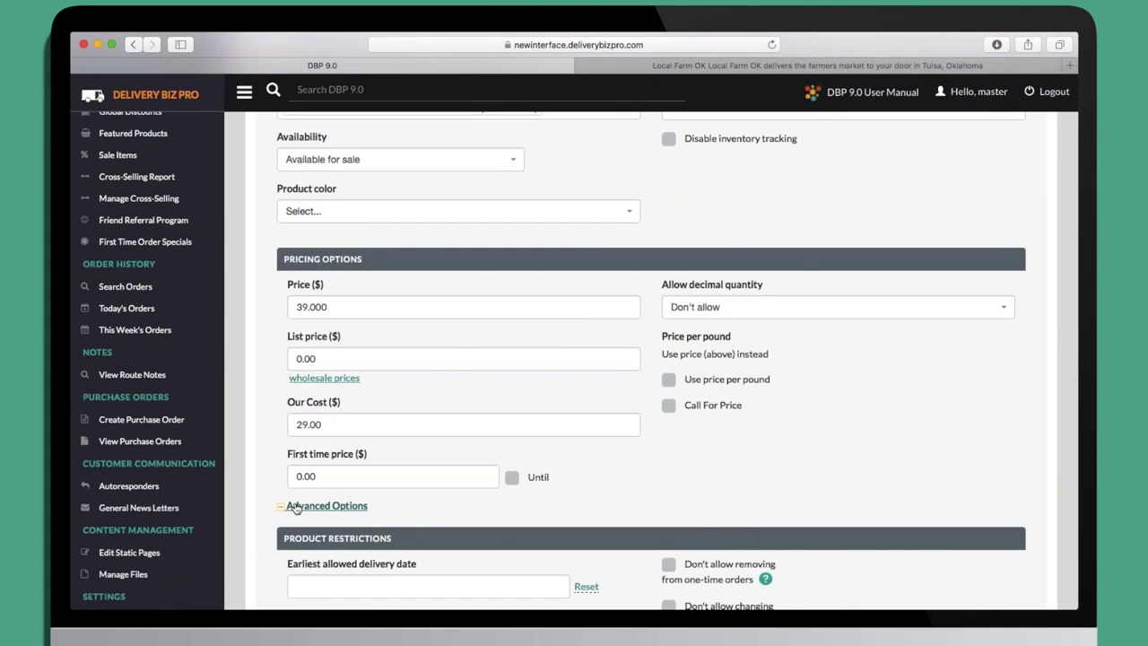
pyautogui.scroll(-5, 295, 508)
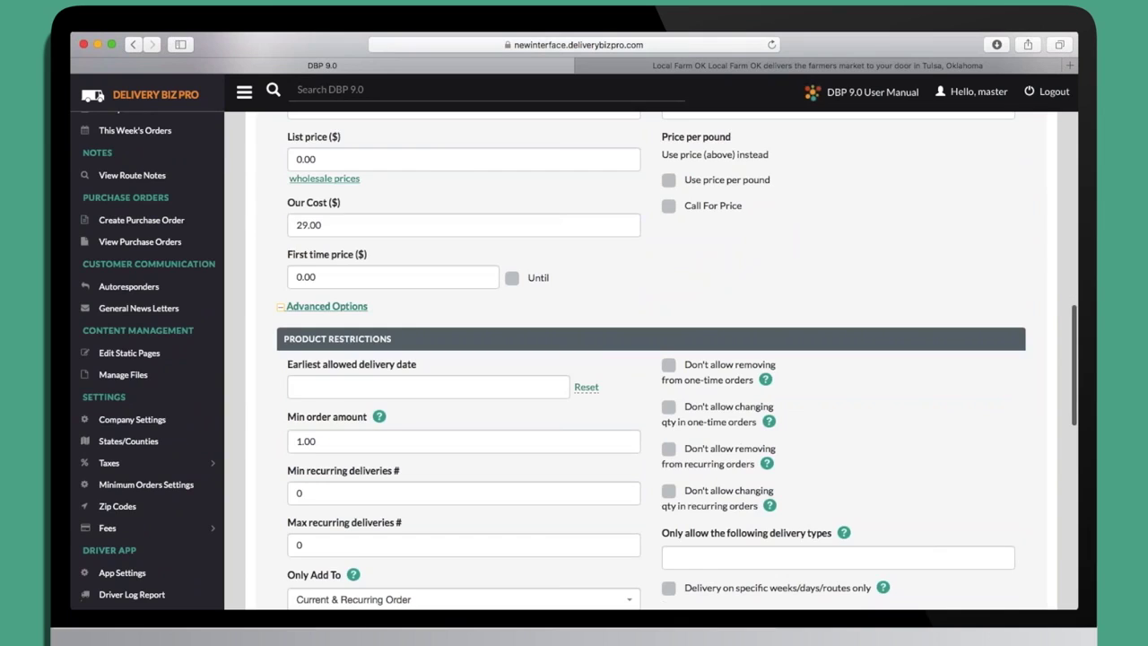
pyautogui.scroll(-4, 752, 219)
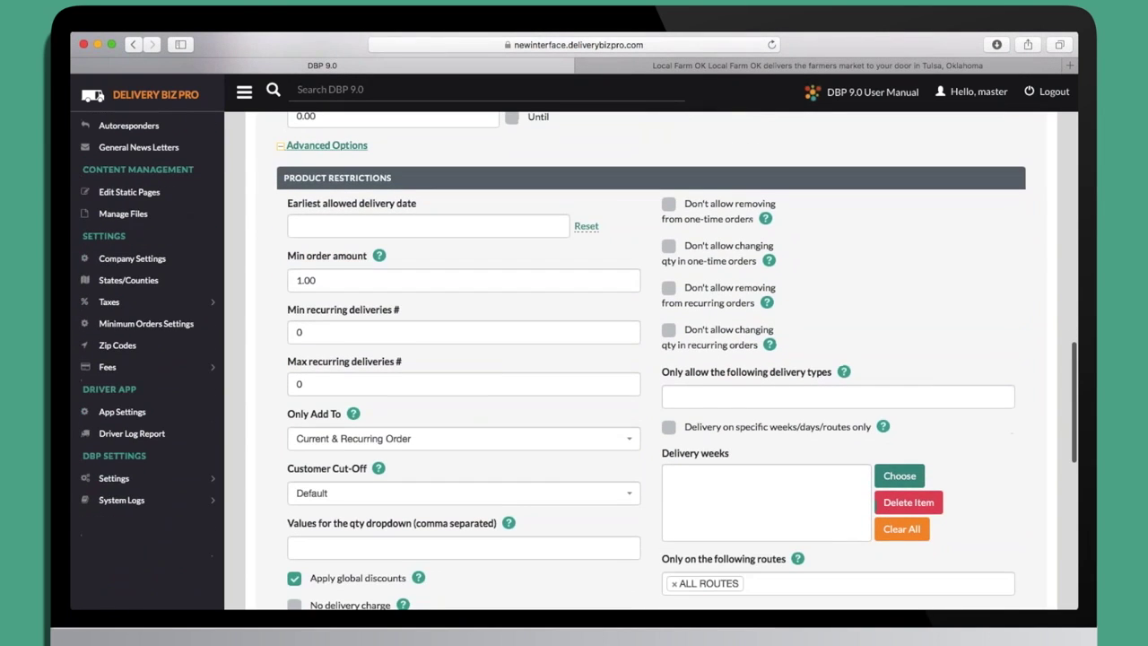
pyautogui.scroll(-3, 752, 219)
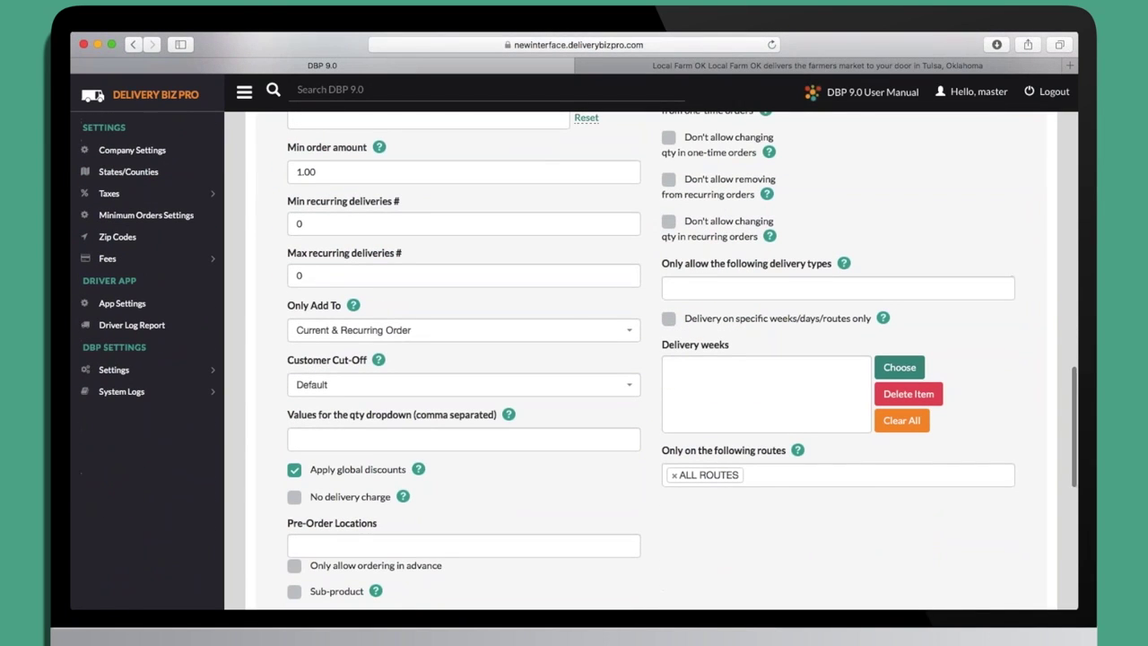
pyautogui.scroll(-3, 752, 219)
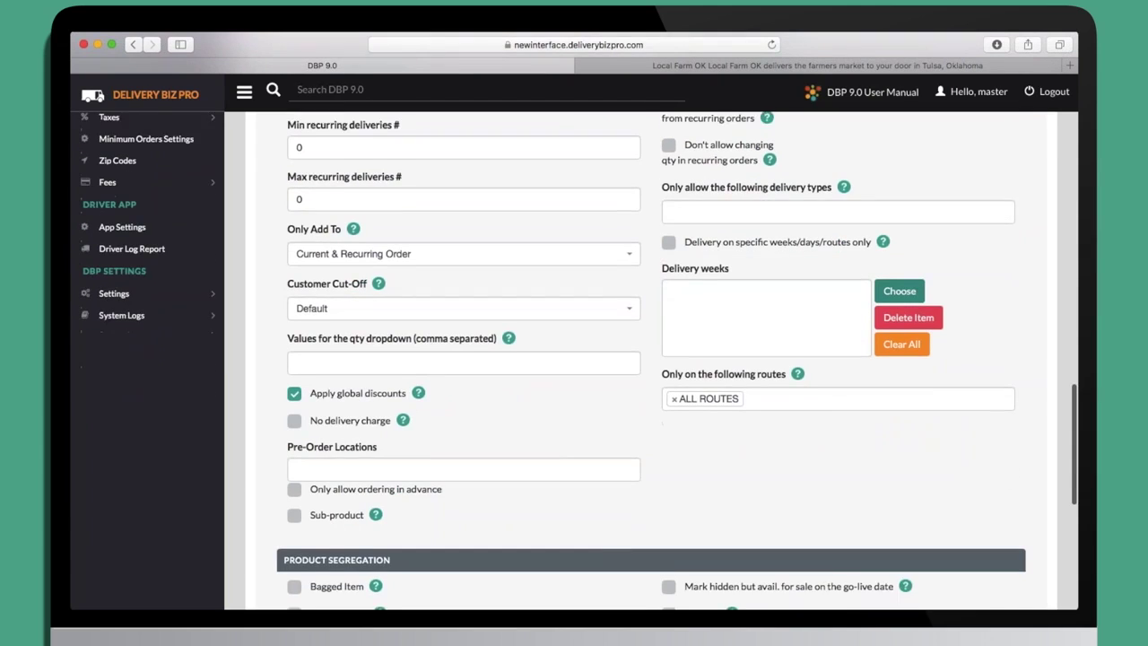
pyautogui.scroll(-4, 752, 218)
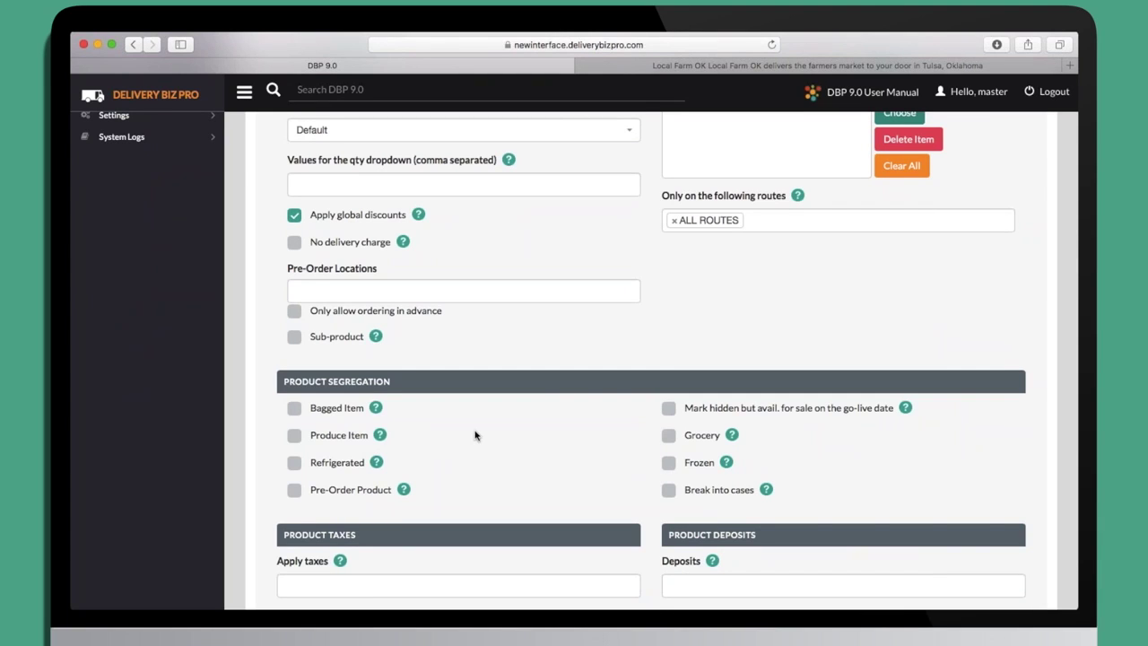
pyautogui.scroll(15, 475, 435)
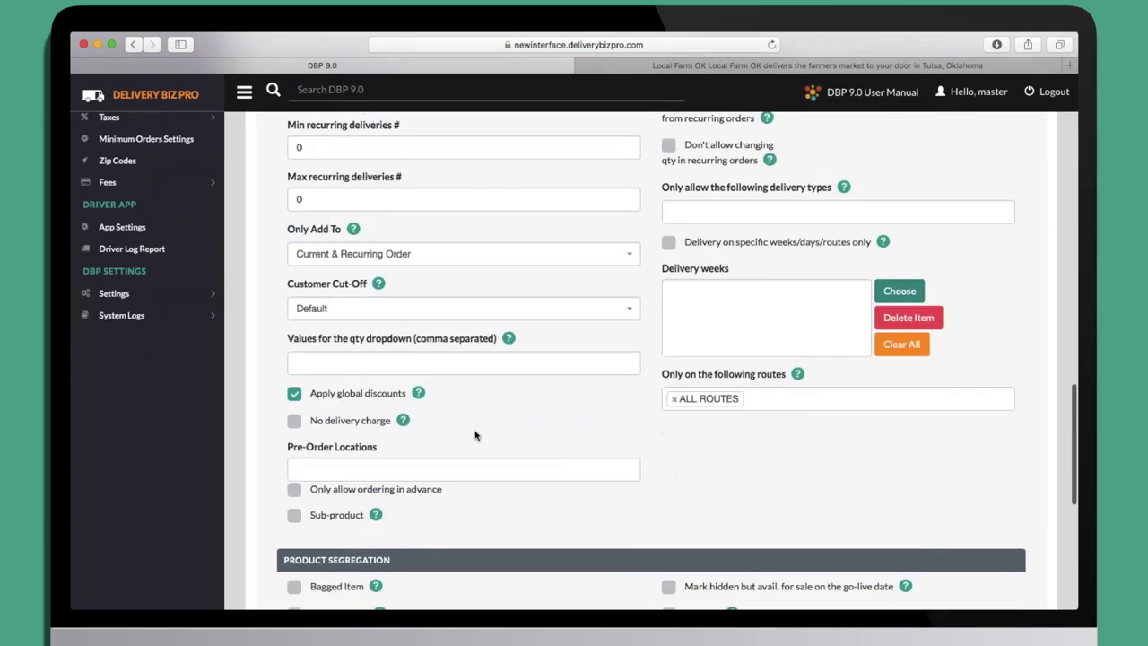
pyautogui.scroll(18, 476, 435)
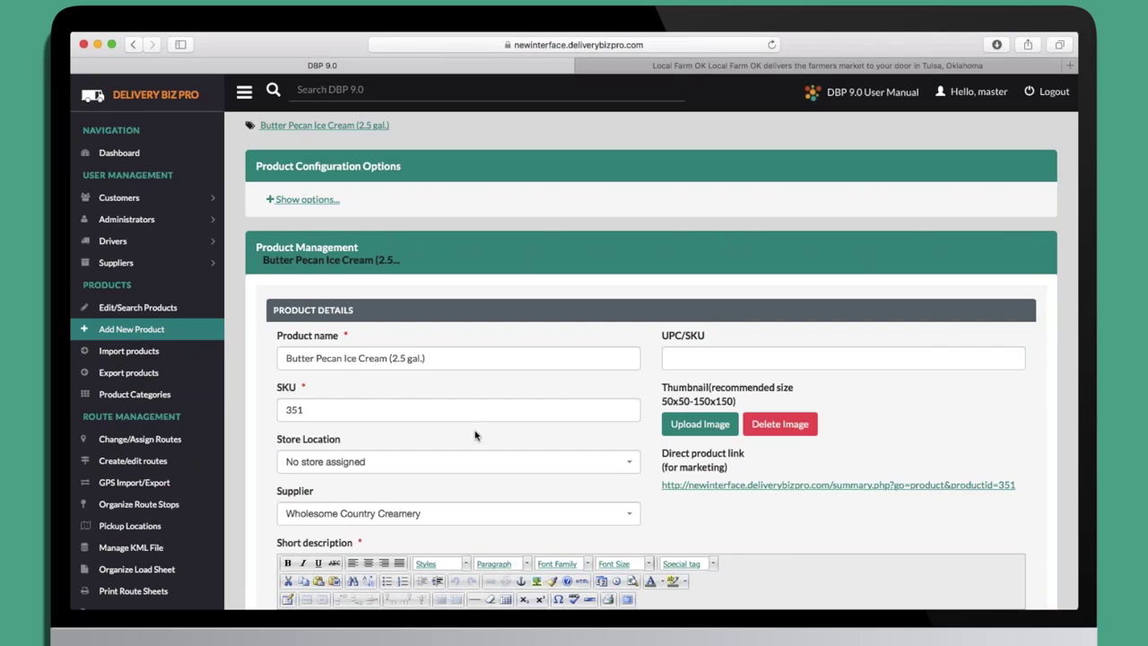
pyautogui.scroll(-3, 475, 435)
pyautogui.scroll(3, 538, 436)
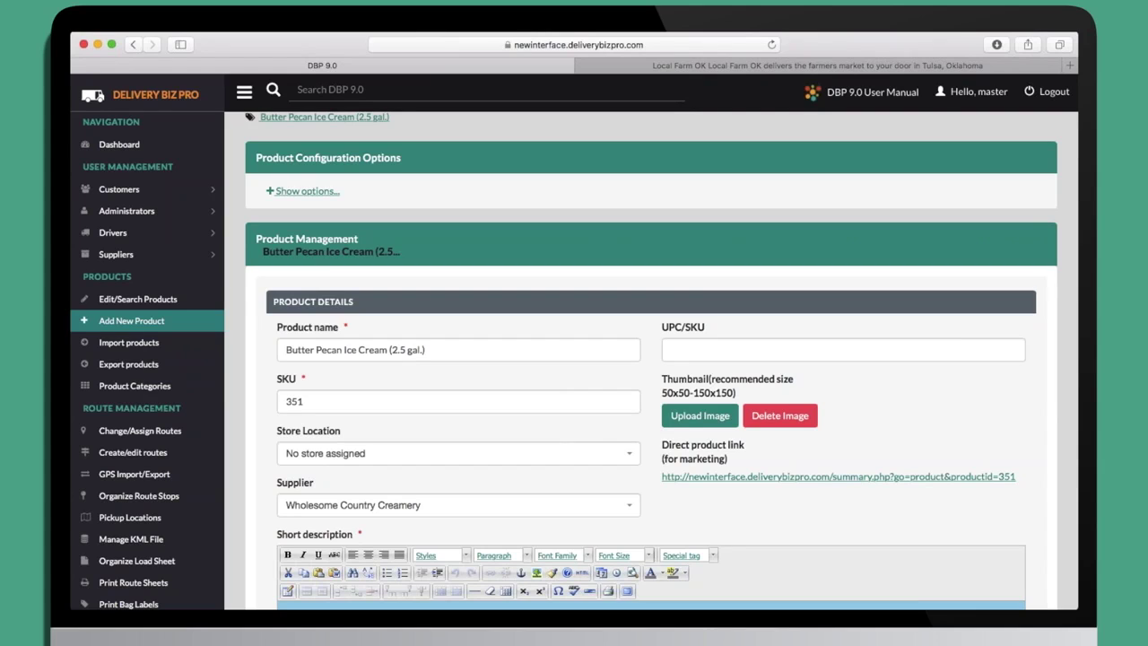
pyautogui.scroll(-3, 574, 359)
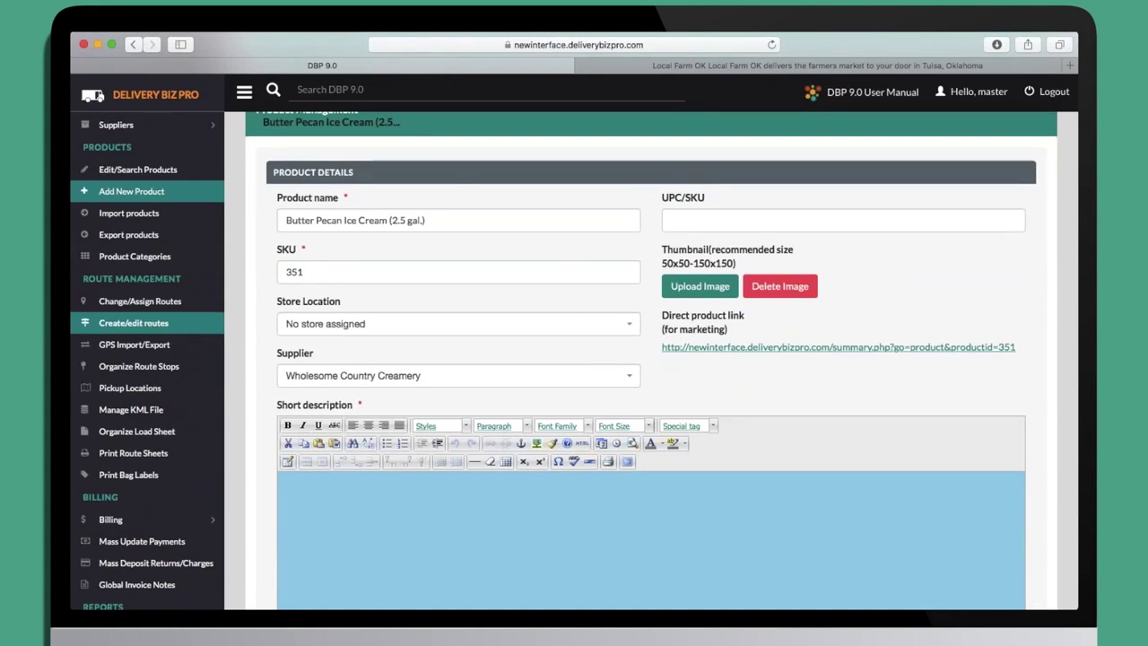
# Open route management and look over the Asheville HOME DELIVERY route settings.
pyautogui.click(154, 322)
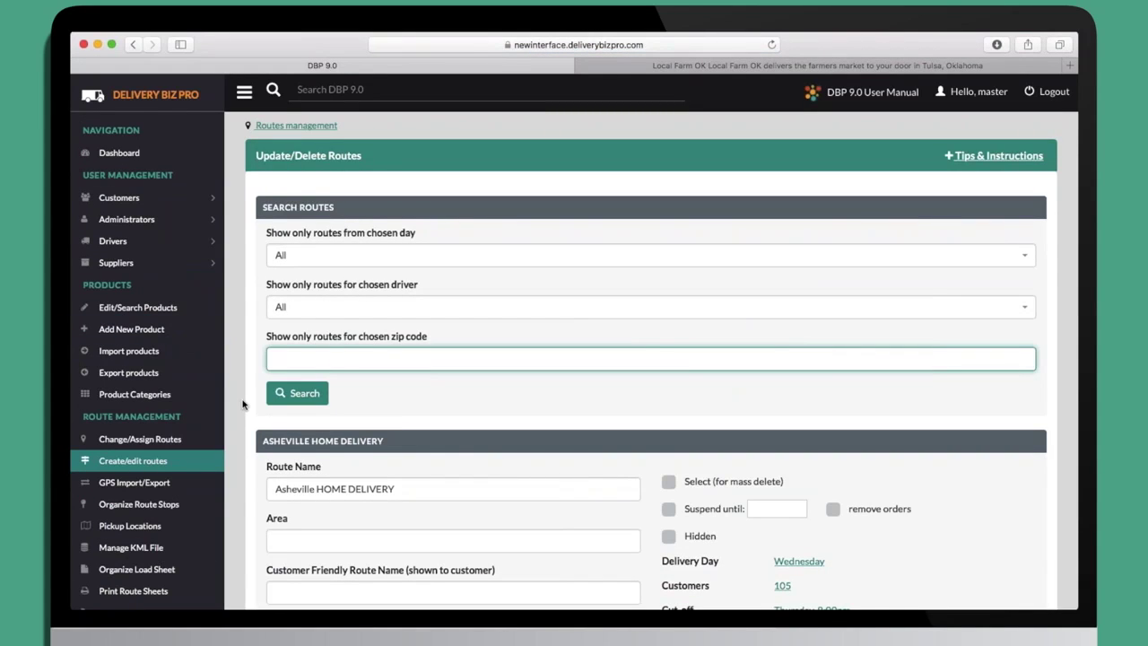
pyautogui.scroll(-1, 242, 405)
pyautogui.scroll(-3, 243, 405)
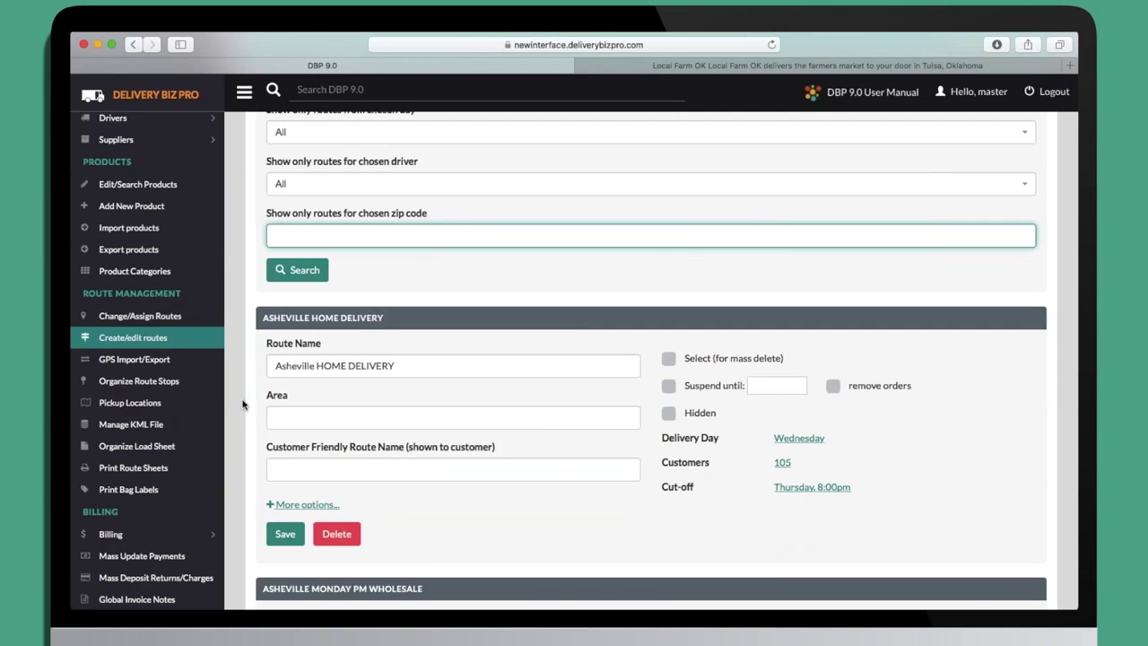
pyautogui.scroll(-2, 243, 405)
pyautogui.scroll(1, 243, 404)
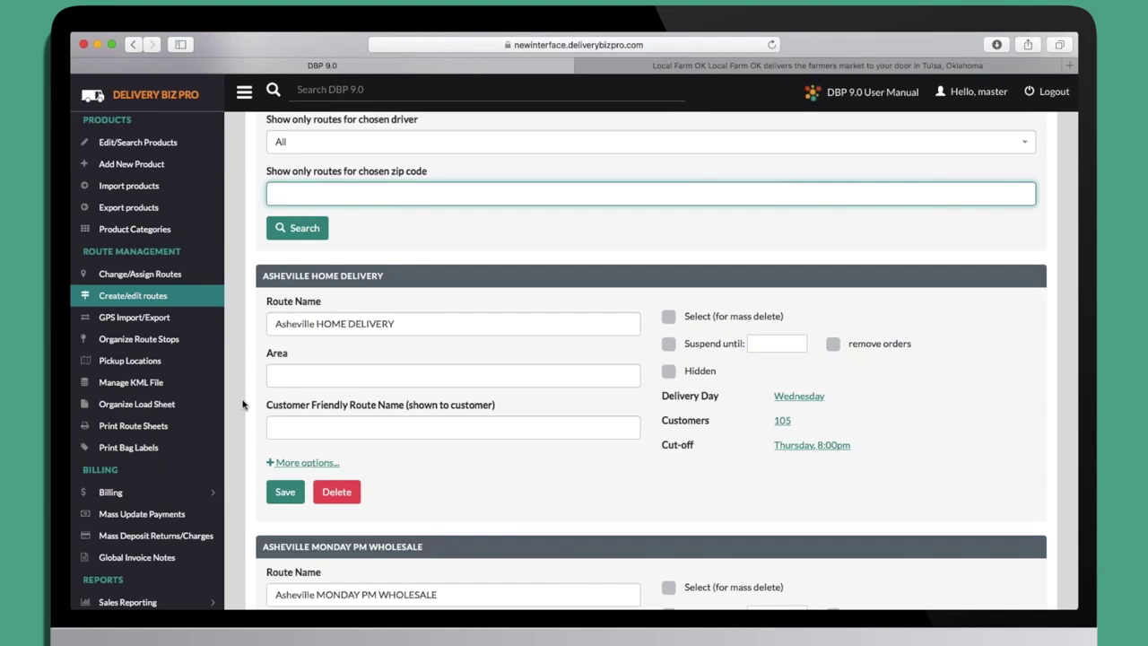
pyautogui.scroll(-5, 242, 404)
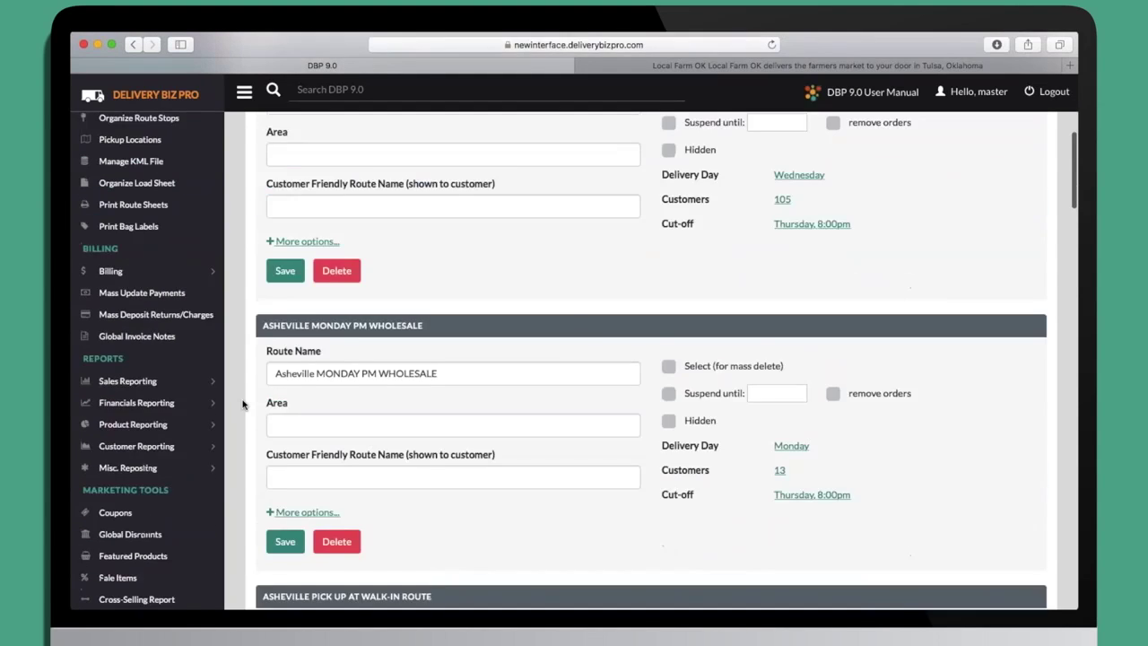
pyautogui.scroll(4, 242, 405)
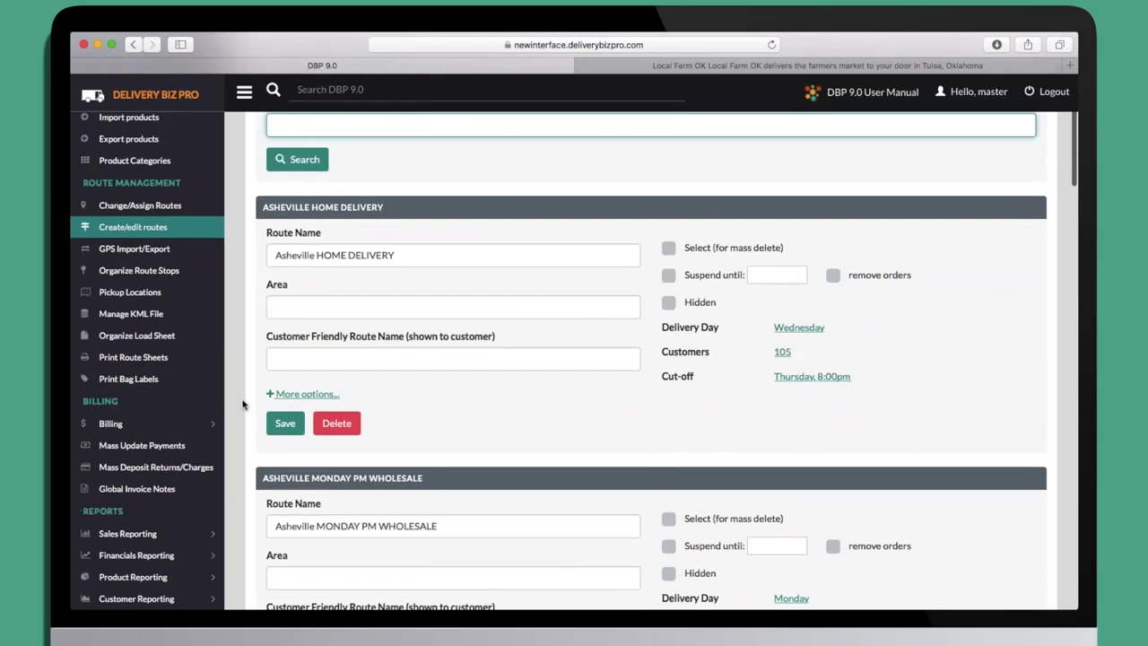
# Toggle More options, cancel the Thursday 8:00pm cut-off edit unchanged, and go to Organize Route Stops.
pyautogui.click(288, 396)
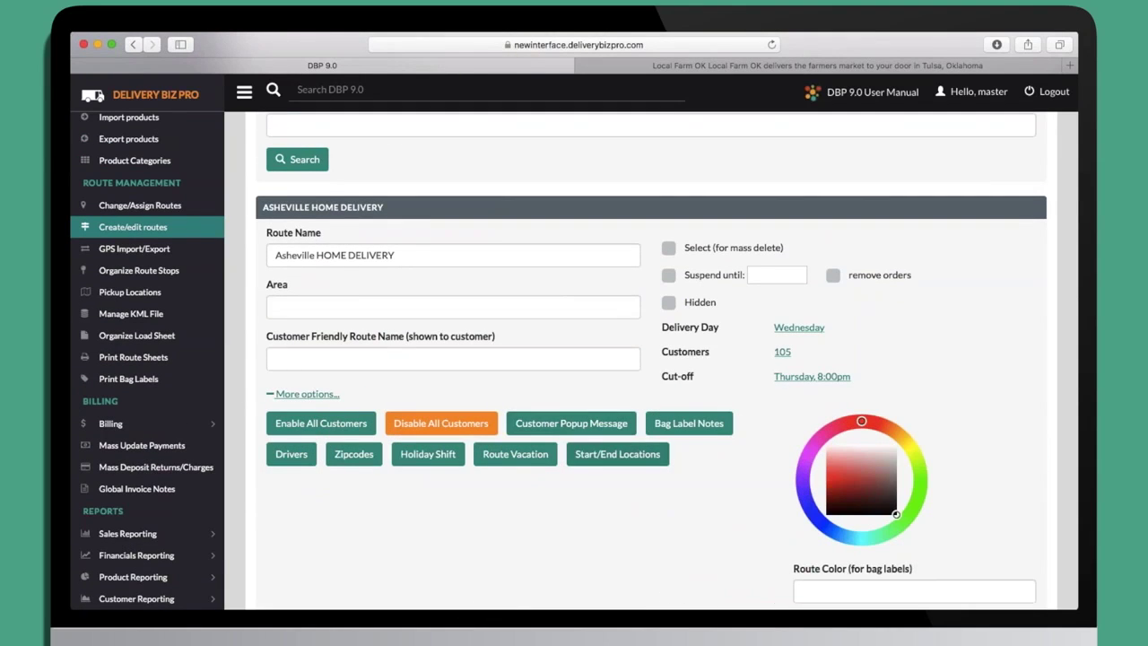
pyautogui.click(302, 395)
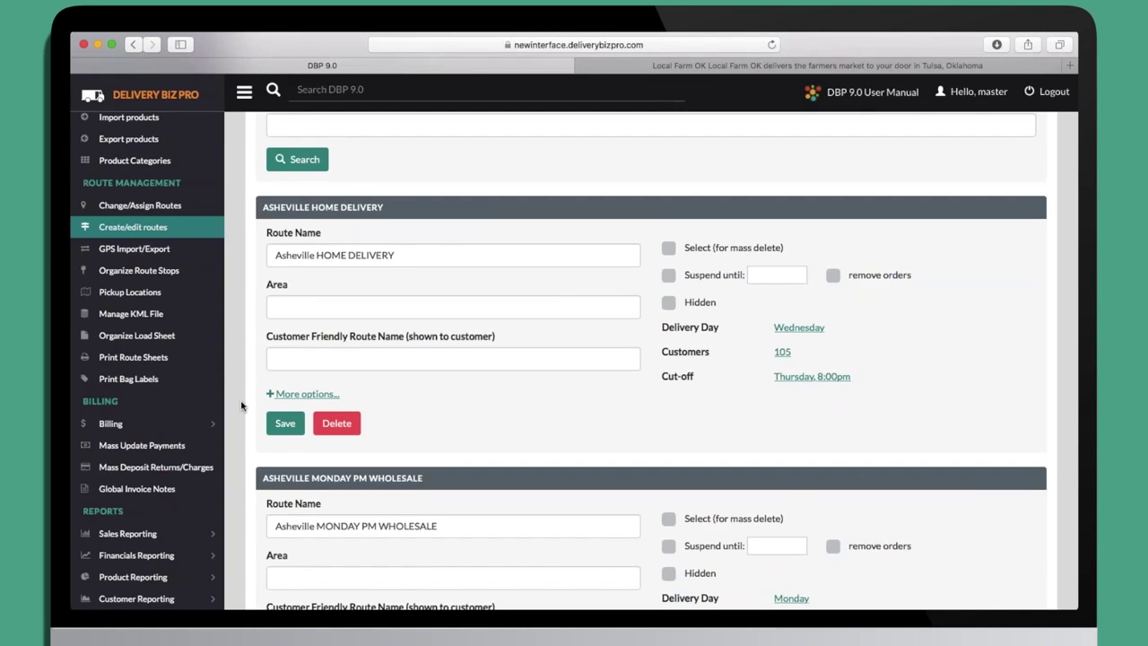
pyautogui.click(811, 376)
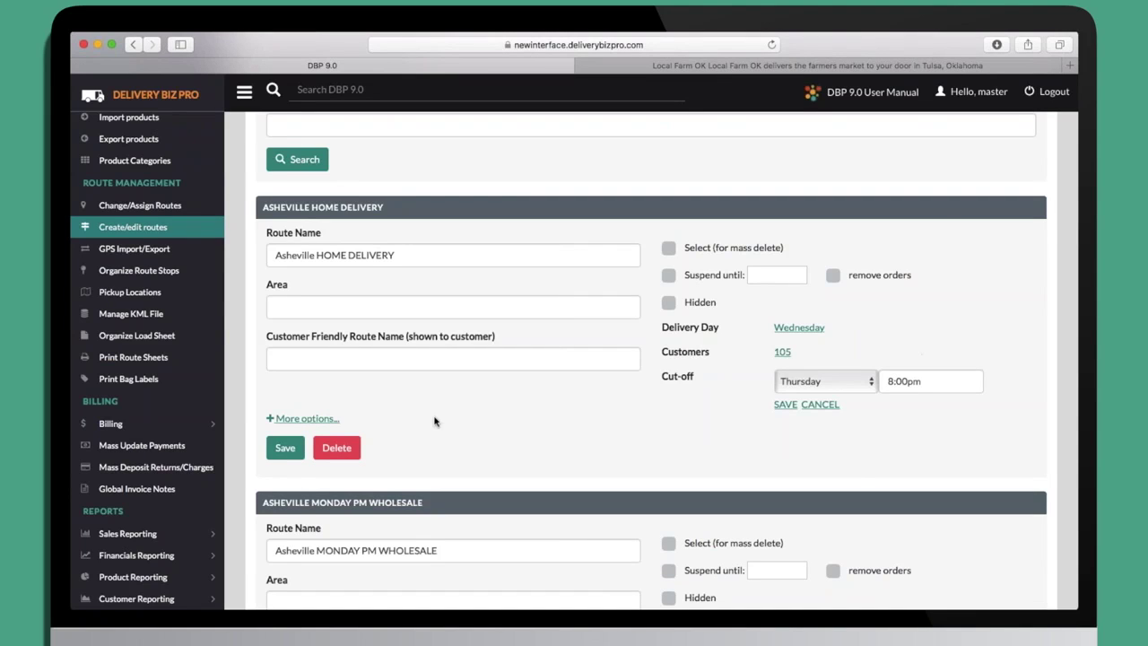
pyautogui.click(818, 405)
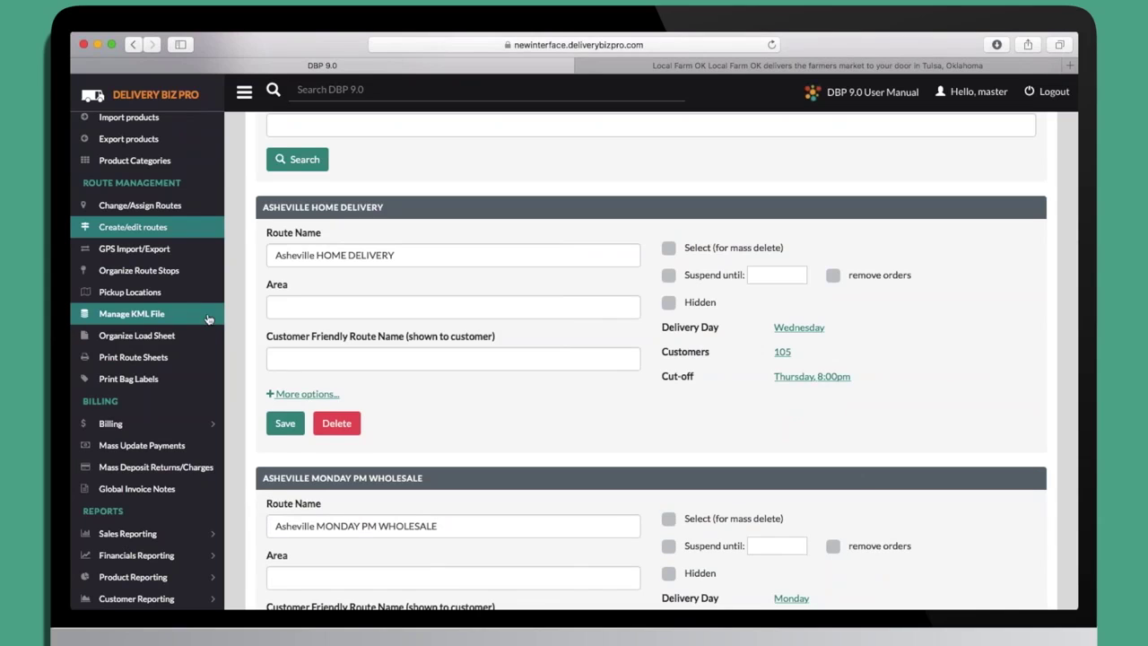
pyautogui.click(162, 271)
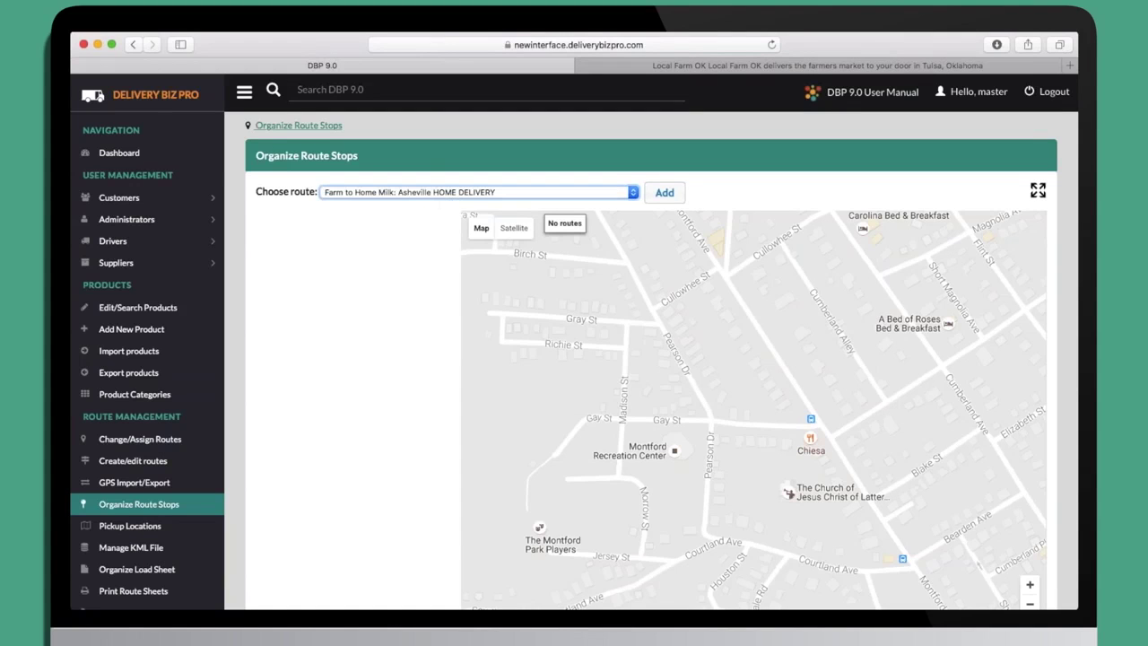
# Add the Asheville HOME DELIVERY route to the map, zoomed out and centred on every stop.
pyautogui.click(667, 192)
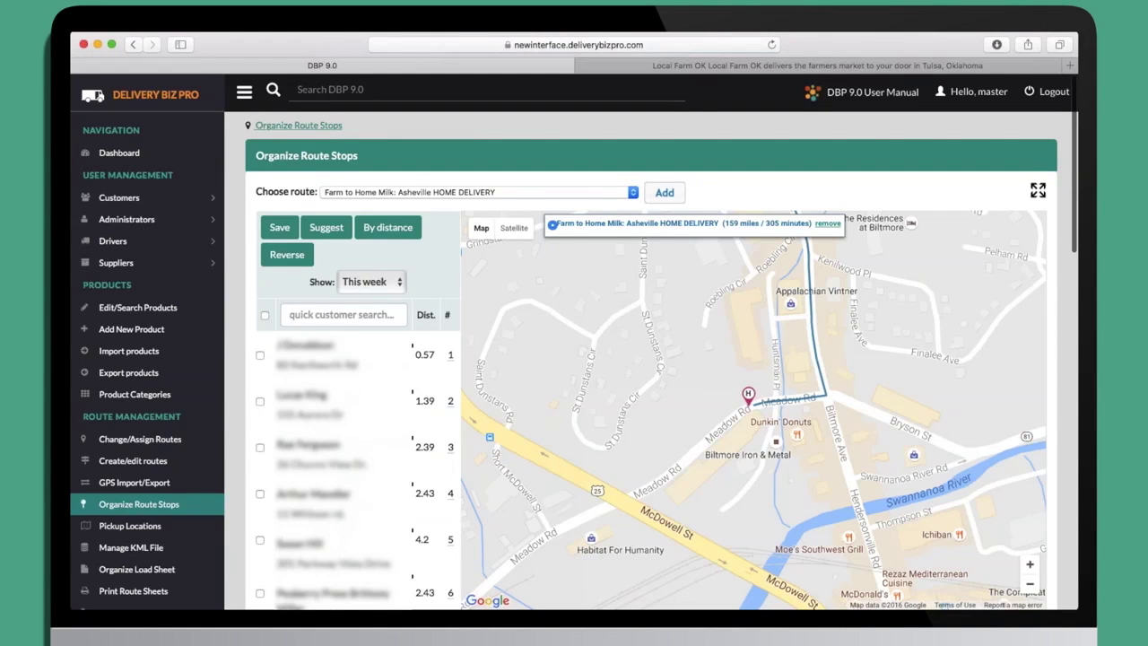
pyautogui.click(1030, 584)
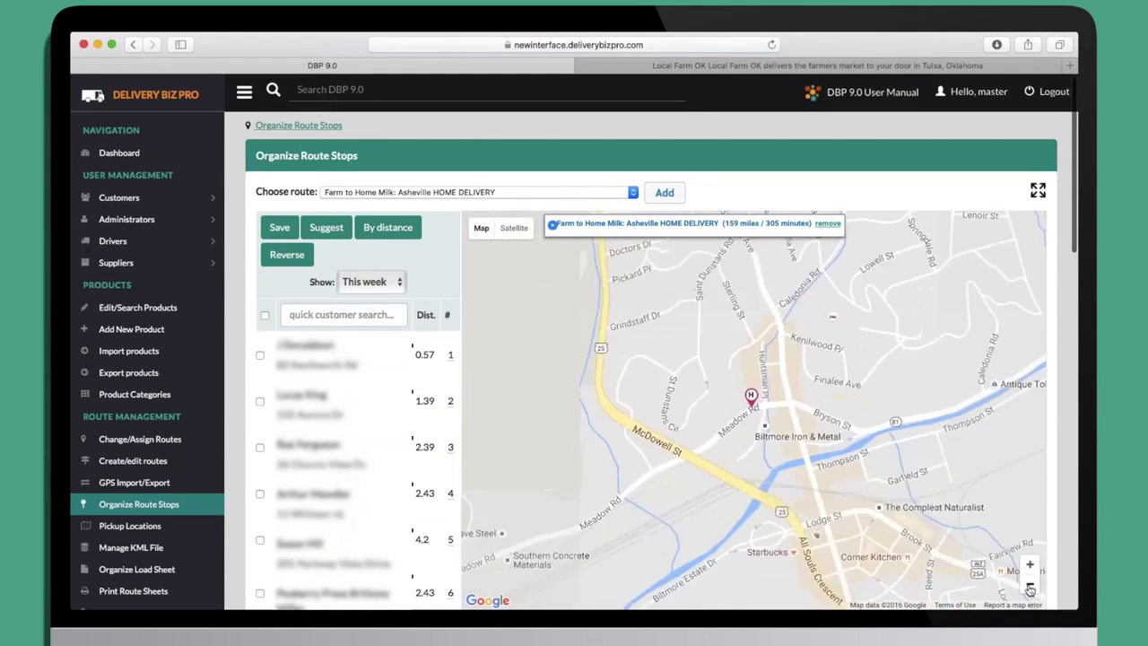
pyautogui.click(1029, 587)
pyautogui.click(1030, 586)
pyautogui.click(1030, 587)
pyautogui.click(1029, 586)
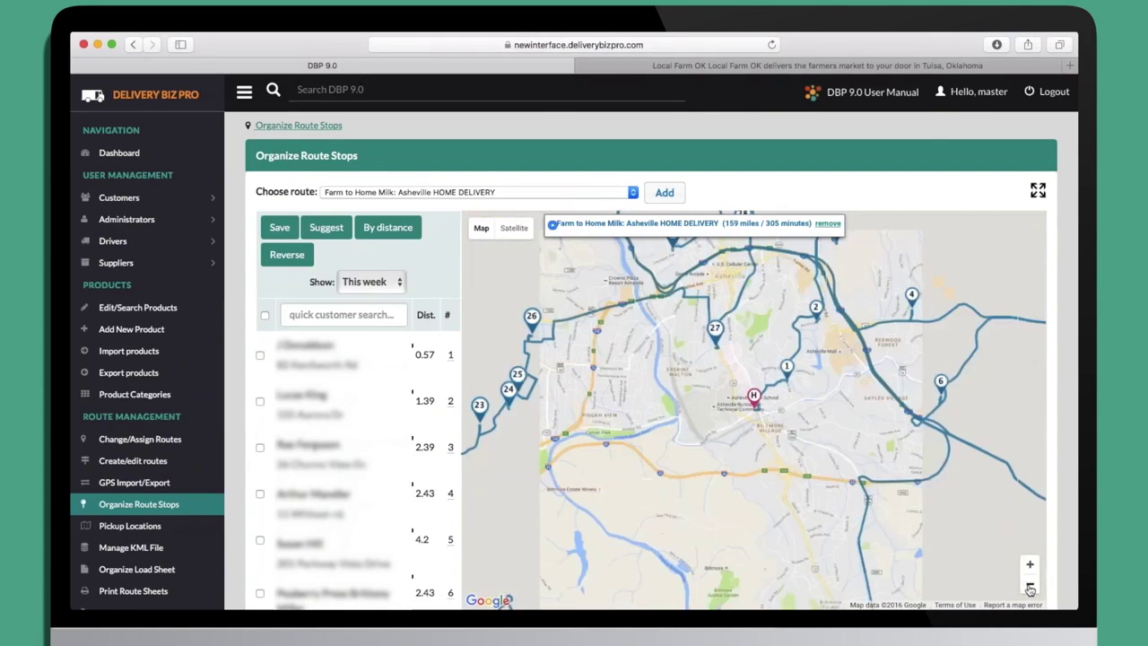
pyautogui.click(1030, 586)
pyautogui.click(1030, 586)
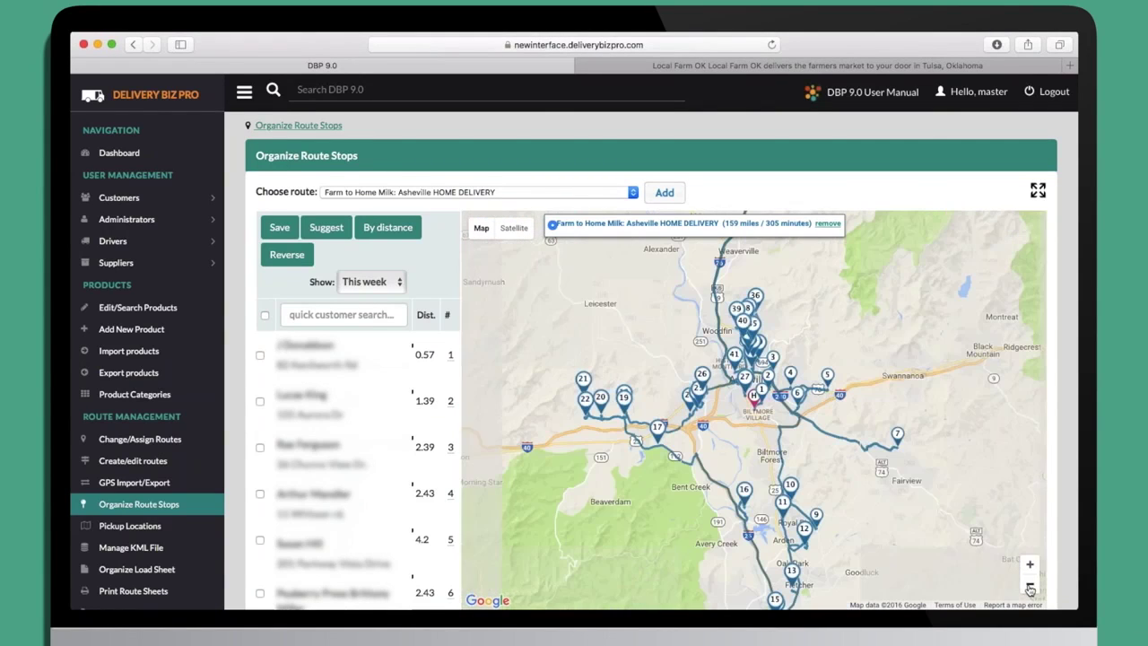
pyautogui.moveTo(925, 415); pyautogui.dragTo(886, 365)
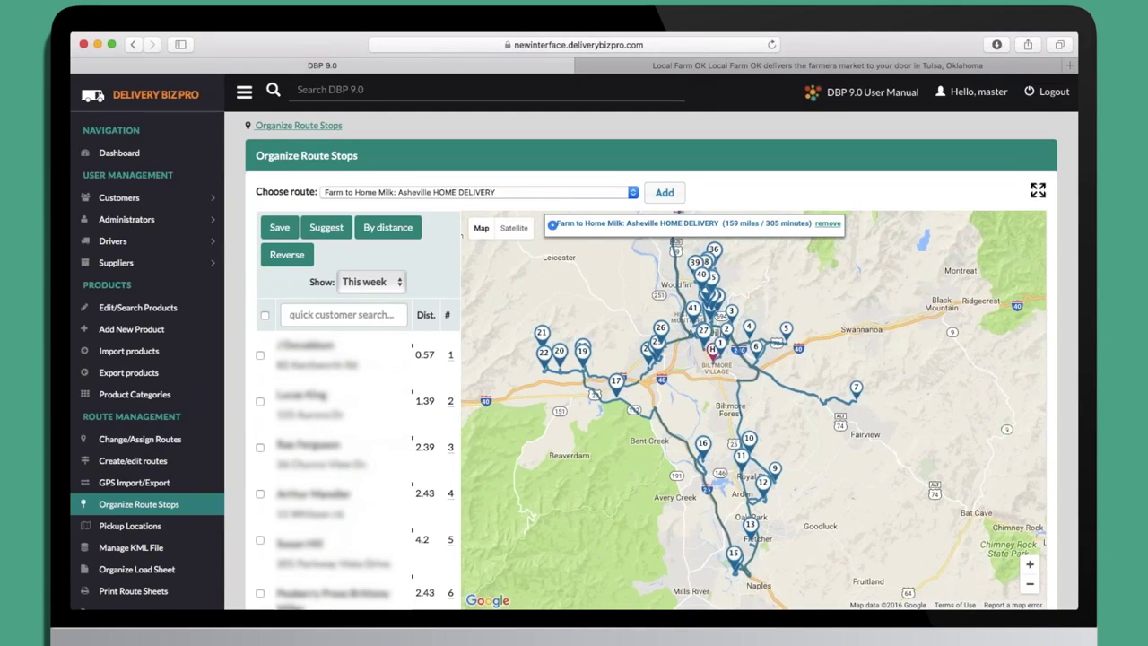
pyautogui.scroll(-2, 652, 376)
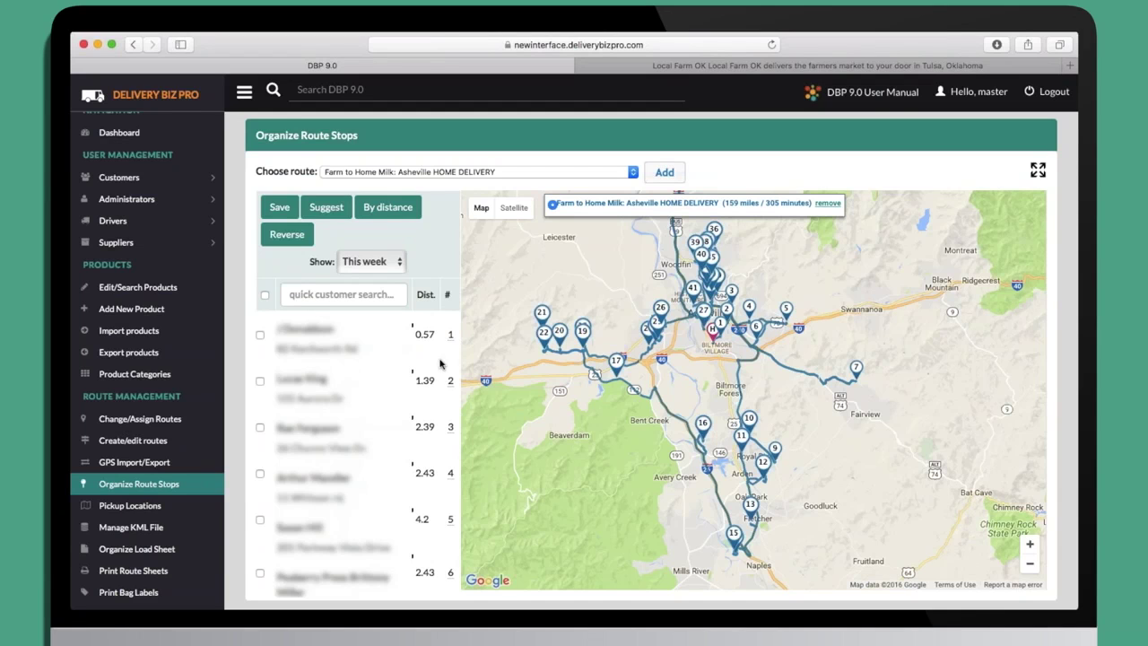
# Inspect stop markers, showing customer details and driver notes for stop 5.
pyautogui.click(664, 312)
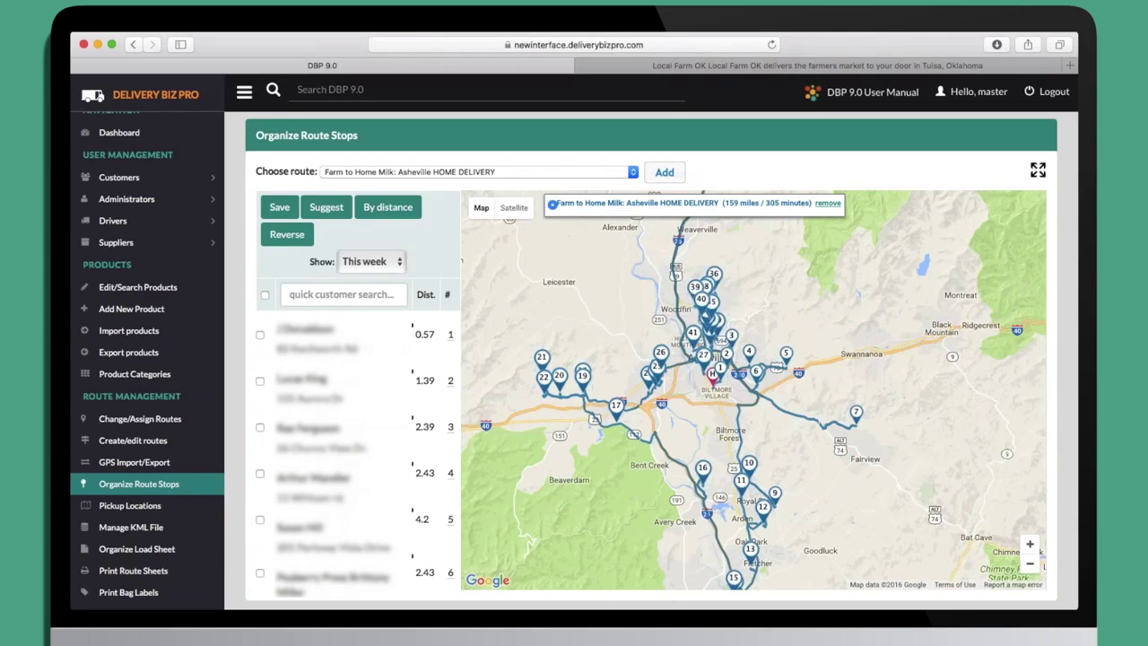
pyautogui.click(786, 354)
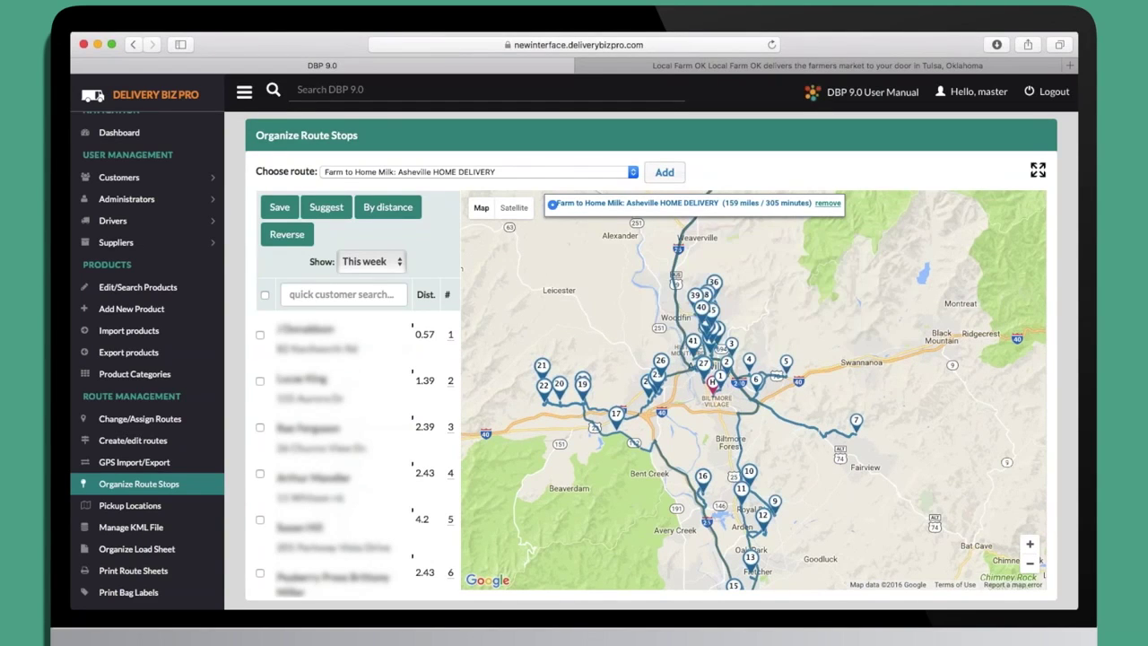
pyautogui.scroll(-5, 358, 458)
pyautogui.scroll(5, 358, 457)
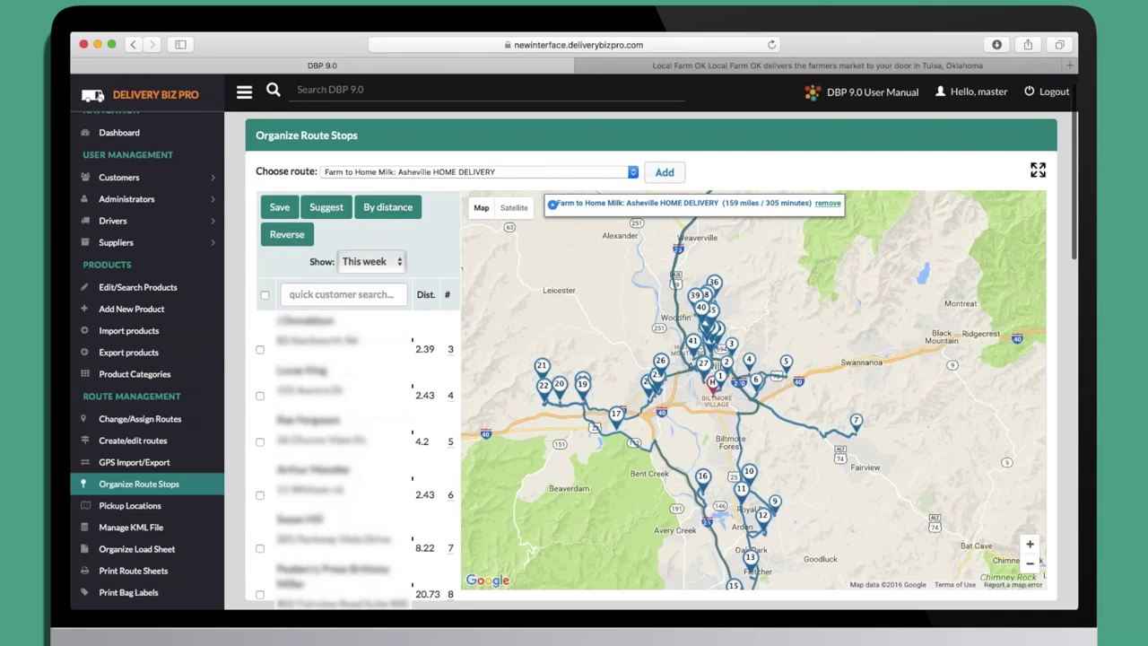
# Tick and untick stops 3, 4 and 5 in the stop list, then close the driver-notes window.
pyautogui.click(260, 351)
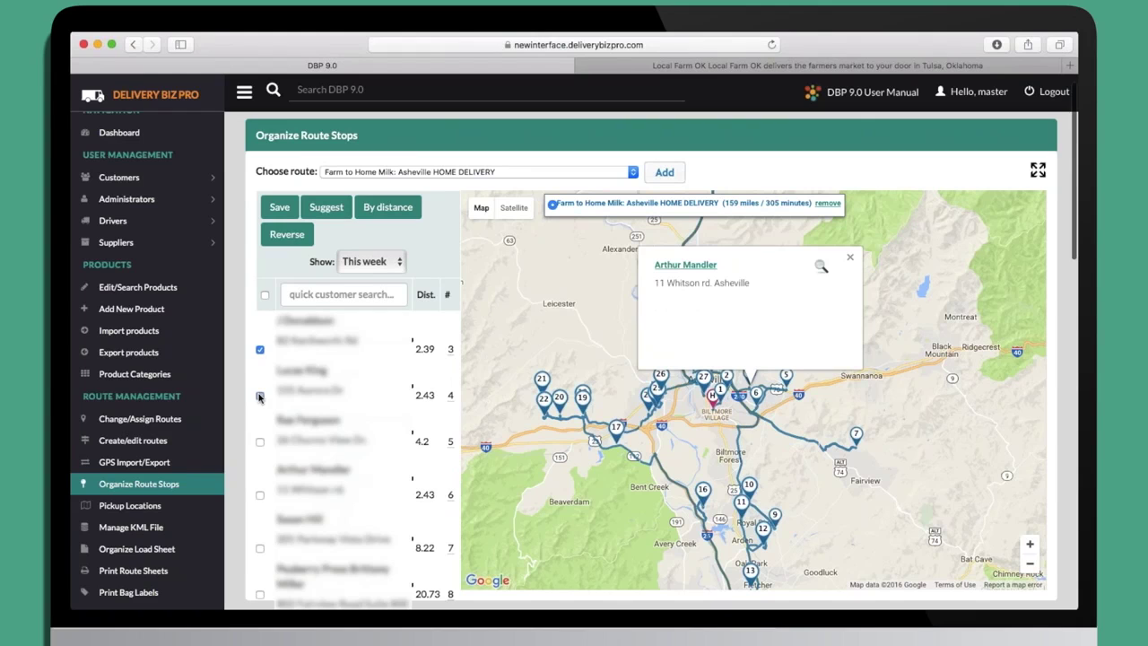
pyautogui.click(260, 397)
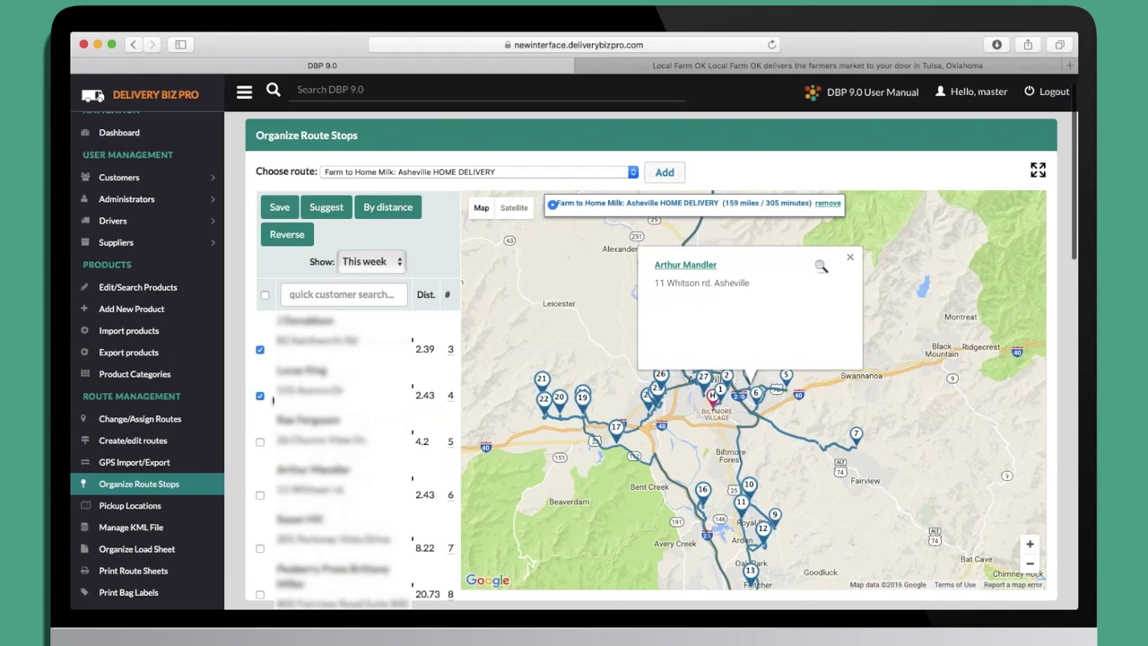
pyautogui.click(259, 443)
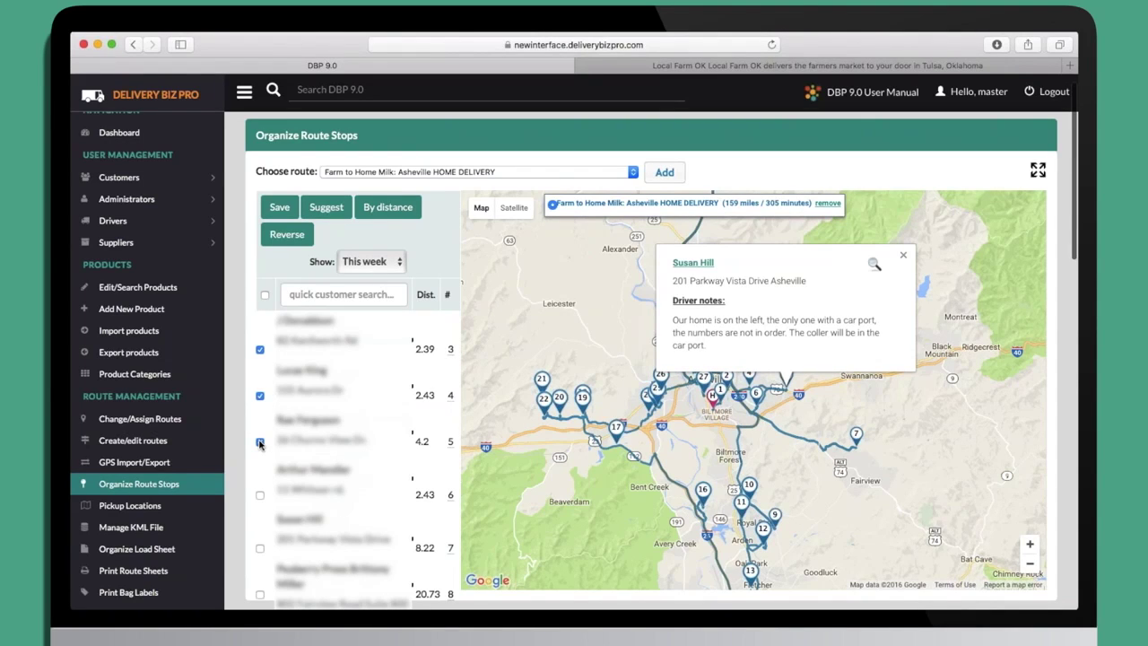
pyautogui.click(259, 349)
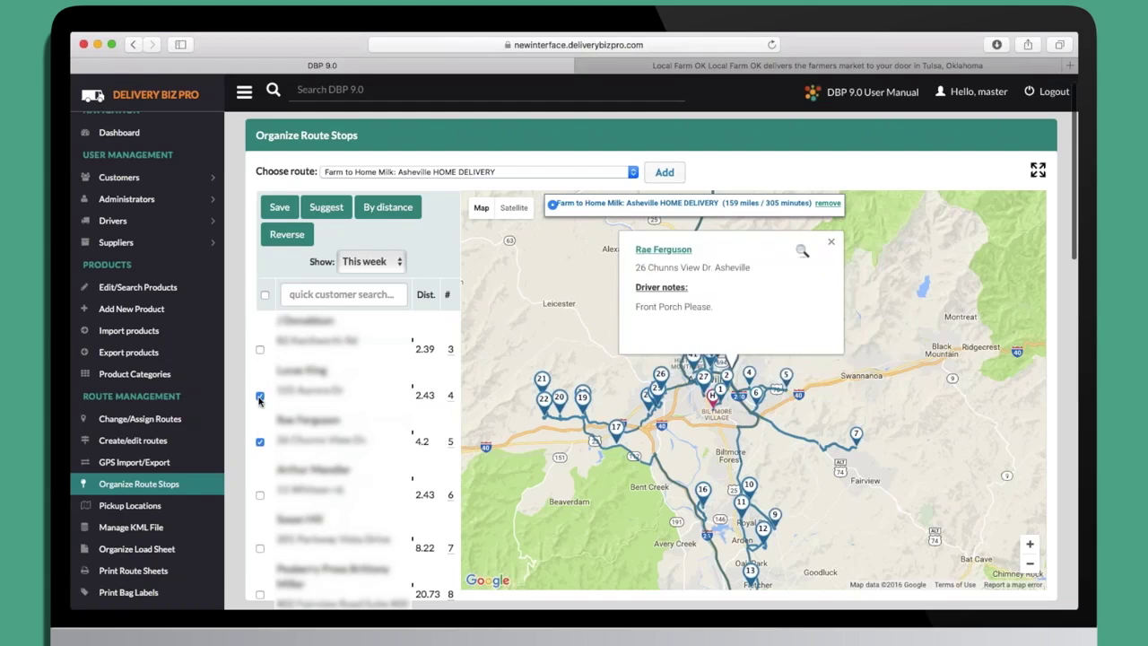
pyautogui.click(260, 395)
pyautogui.click(260, 443)
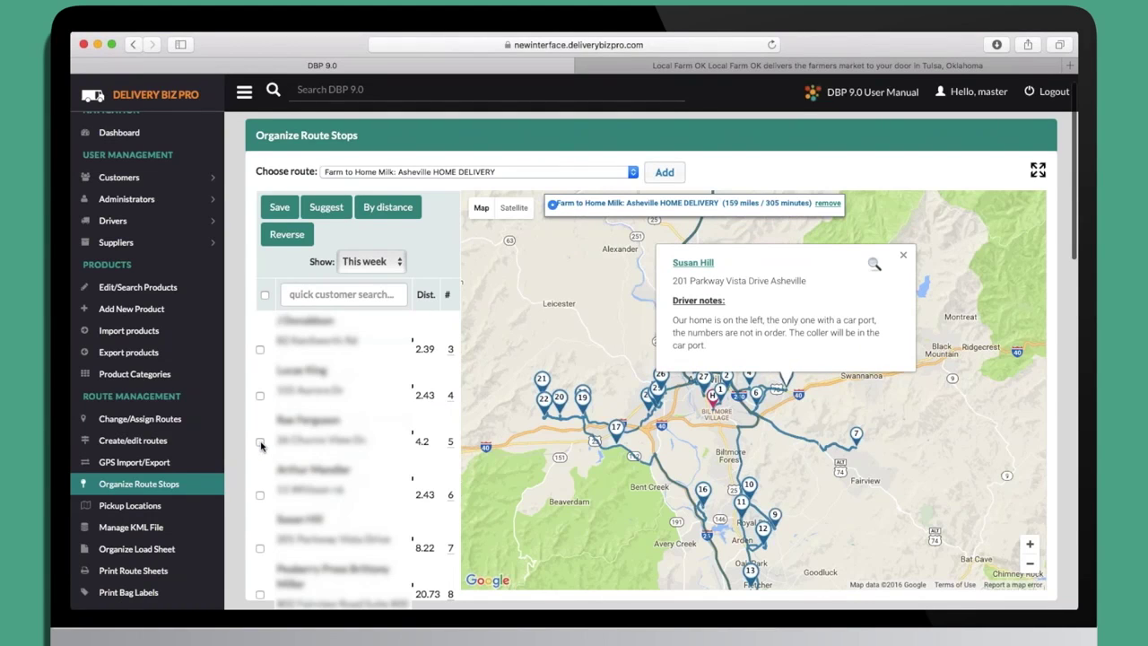
pyautogui.click(903, 255)
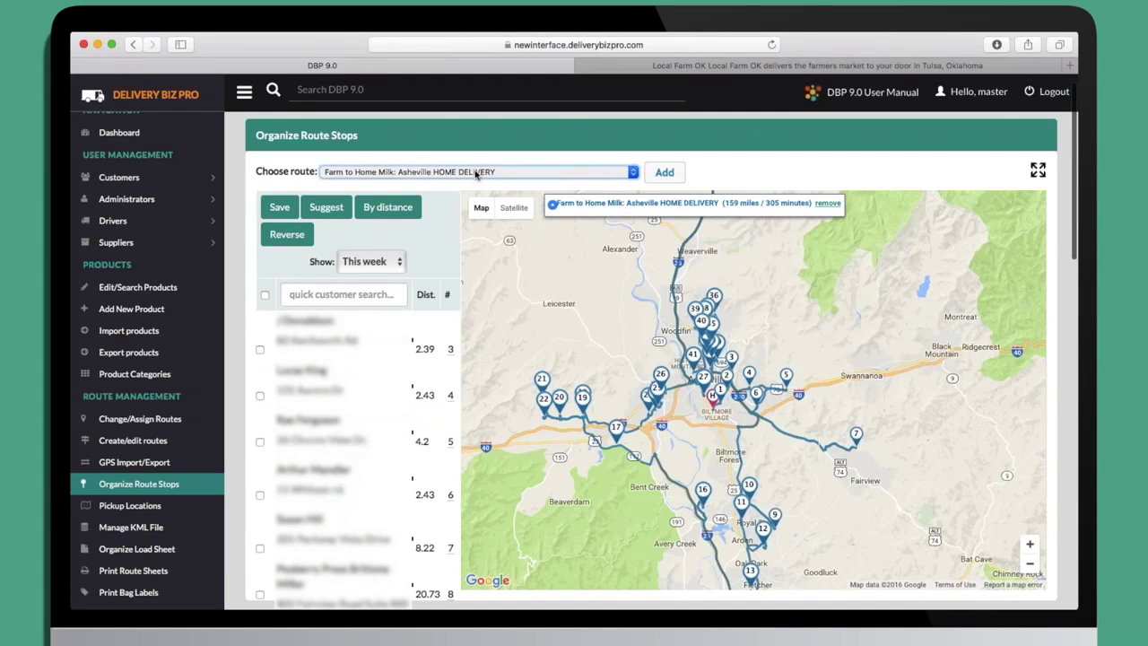
# Overlay the Asheville TUESDAY DOWNTOWN route (12 miles / 42 minutes) on the map, then open Print Route Sheets.
pyautogui.press('Down')
pyautogui.click(665, 172)
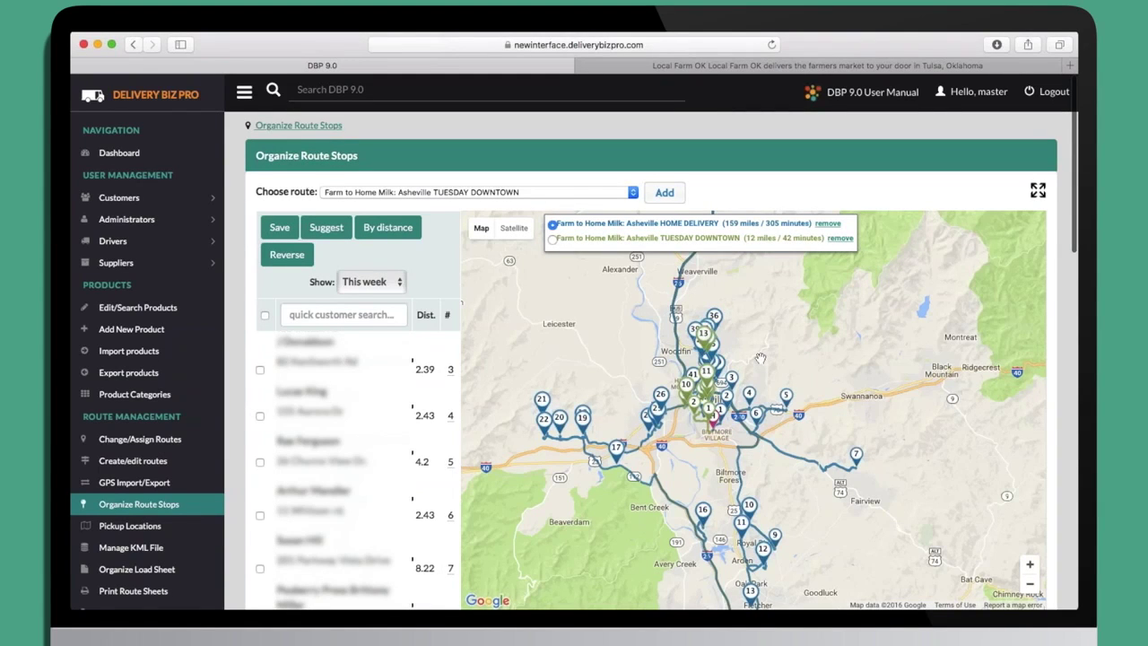
pyautogui.scroll(1, 760, 358)
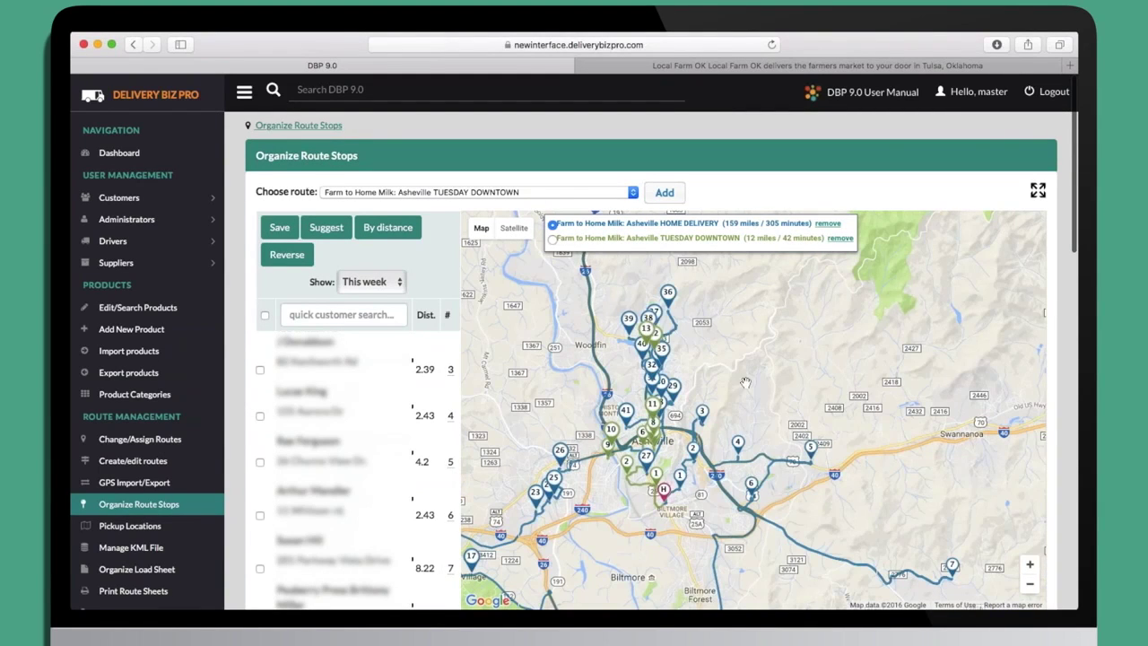
pyautogui.moveTo(760, 358); pyautogui.dragTo(843, 322)
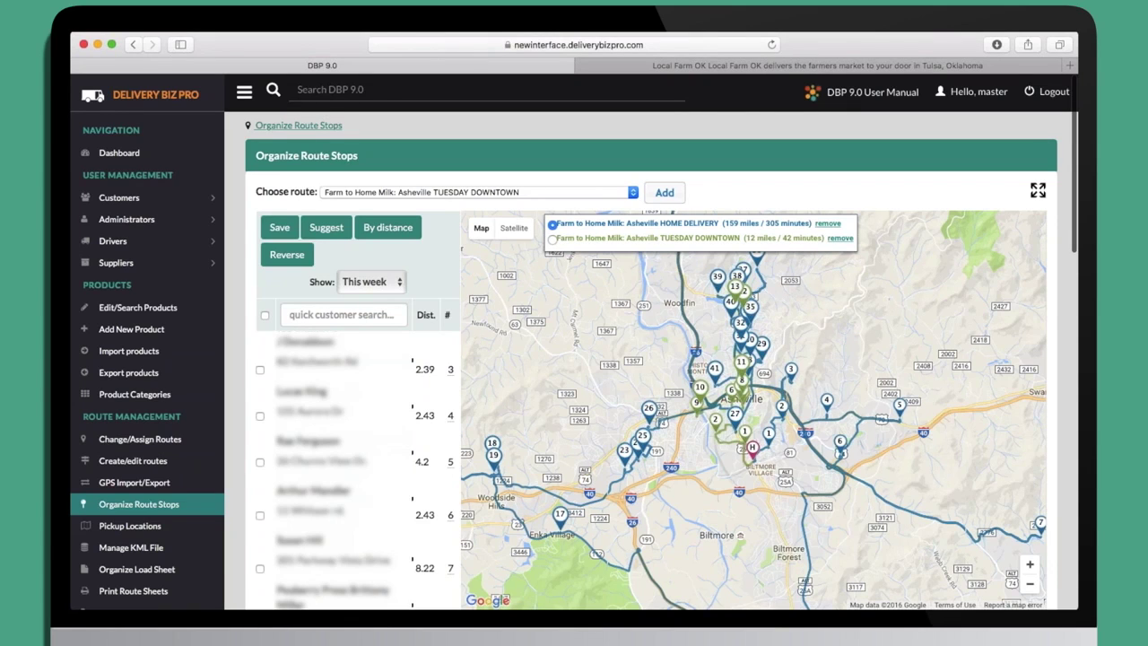
pyautogui.scroll(-3, 143, 481)
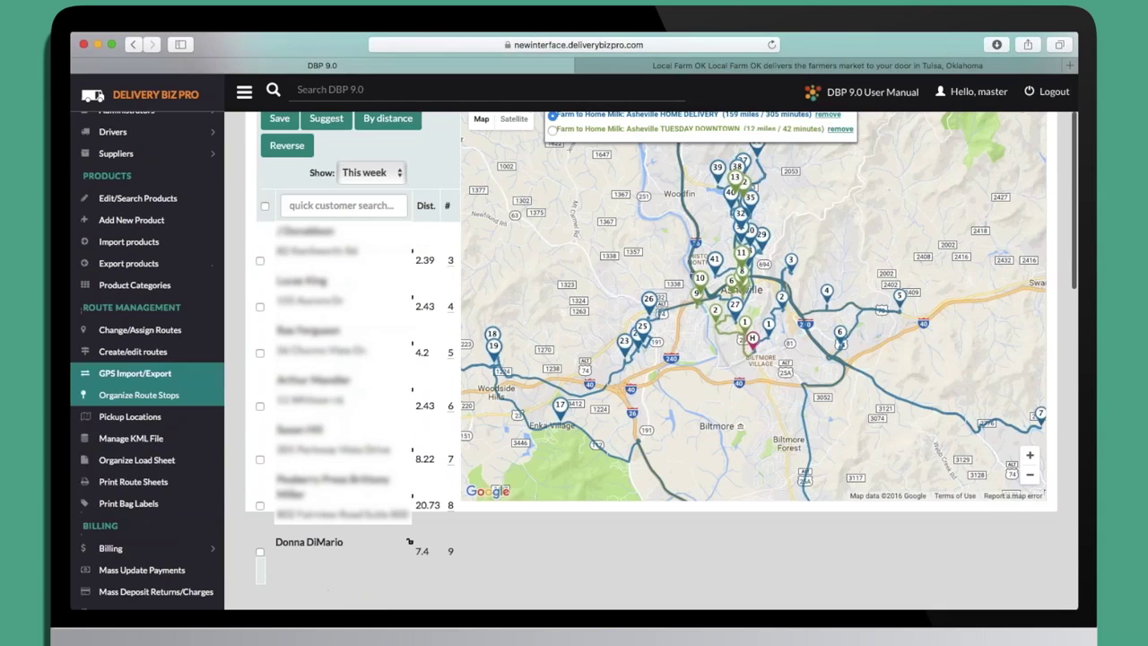
pyautogui.click(143, 489)
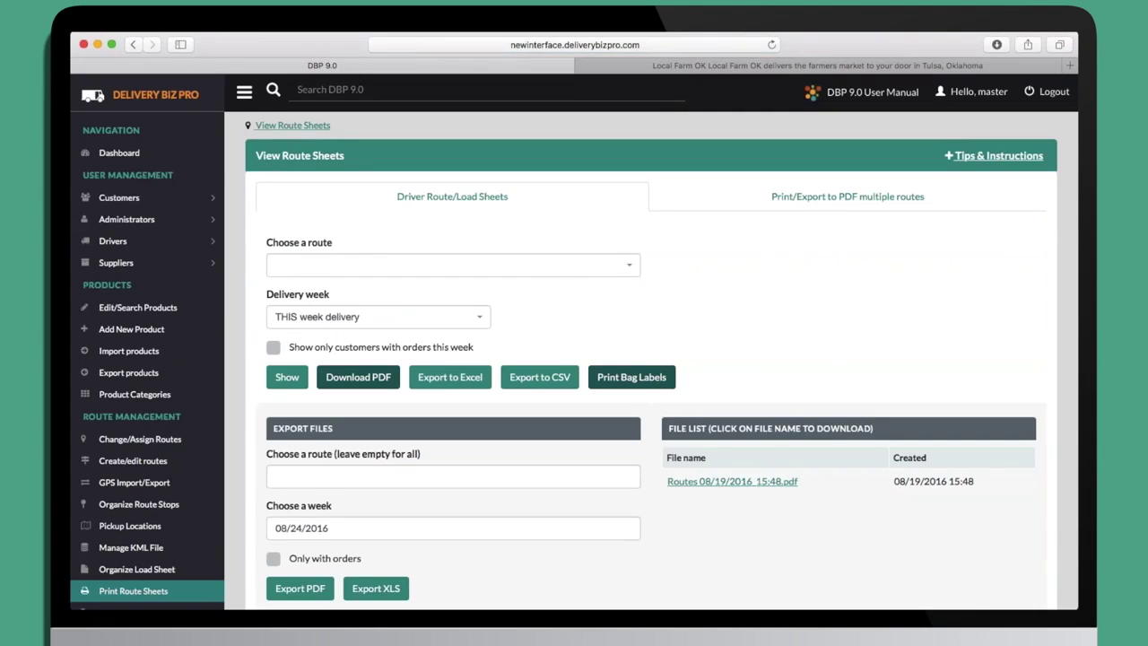
# Show this week's route sheet for the Asheville HOME DELIVERY route.
pyautogui.click(423, 266)
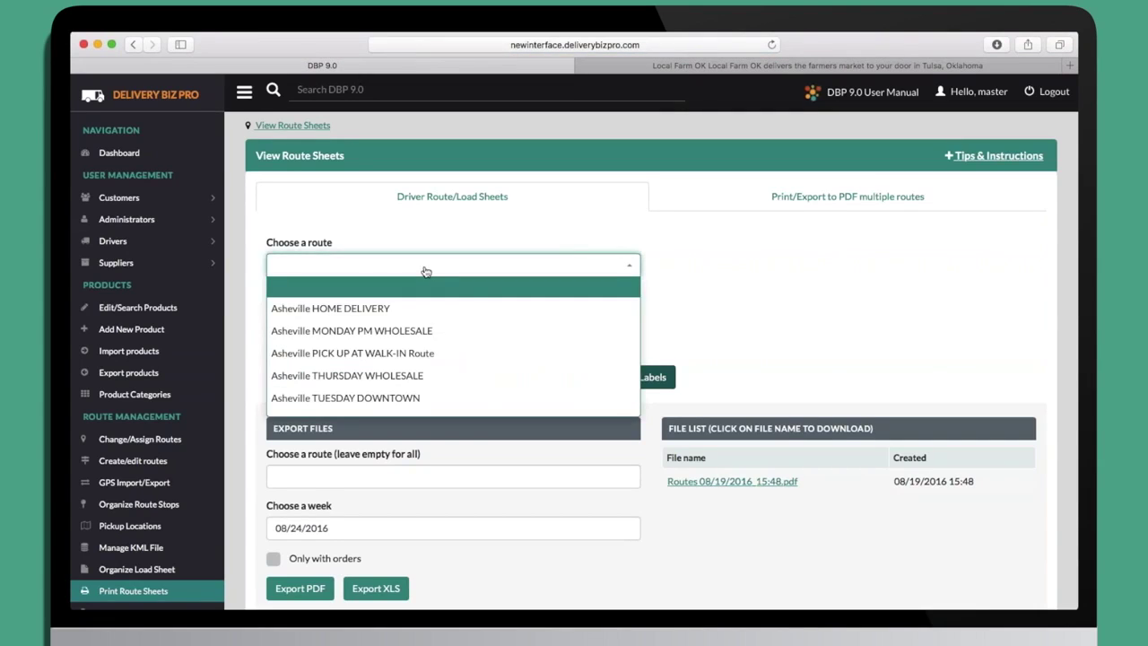
pyautogui.click(418, 305)
pyautogui.click(291, 432)
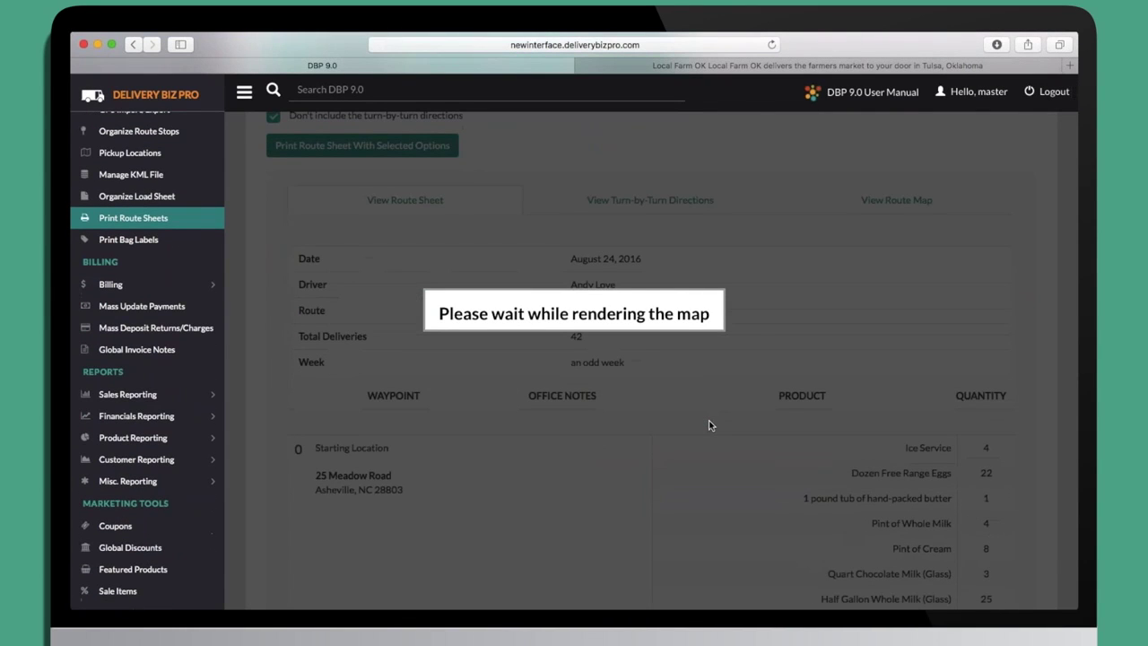
# Scroll through the route sheet's products and 42 deliveries for August 24, 2016.
pyautogui.scroll(3, 709, 425)
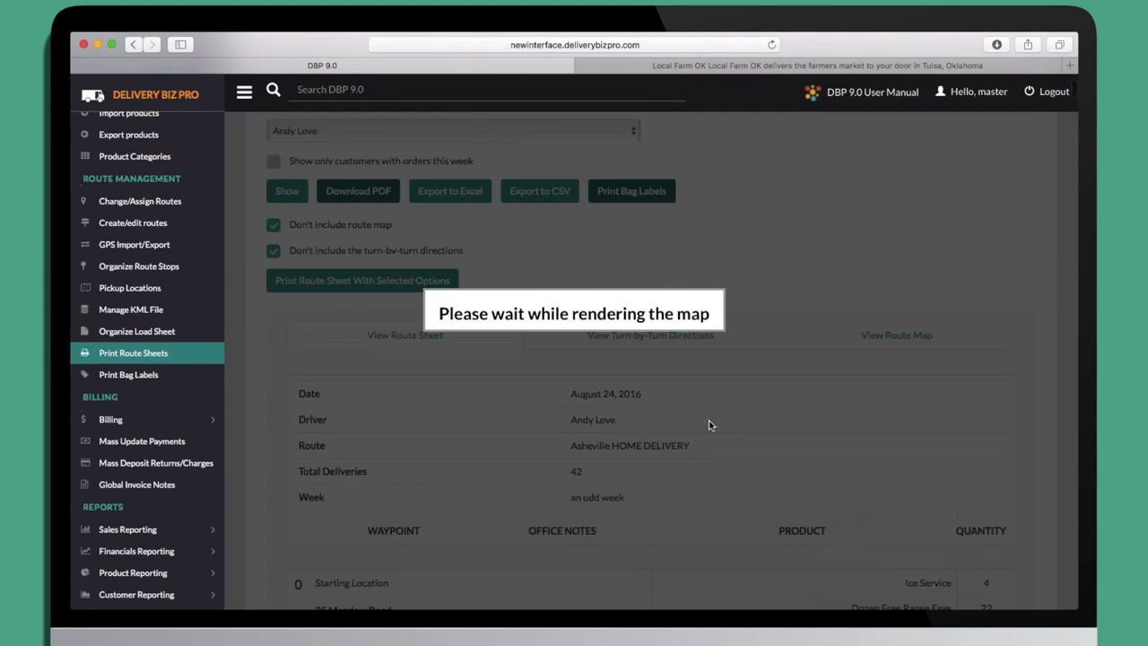
pyautogui.scroll(-3, 709, 425)
pyautogui.scroll(-5, 709, 425)
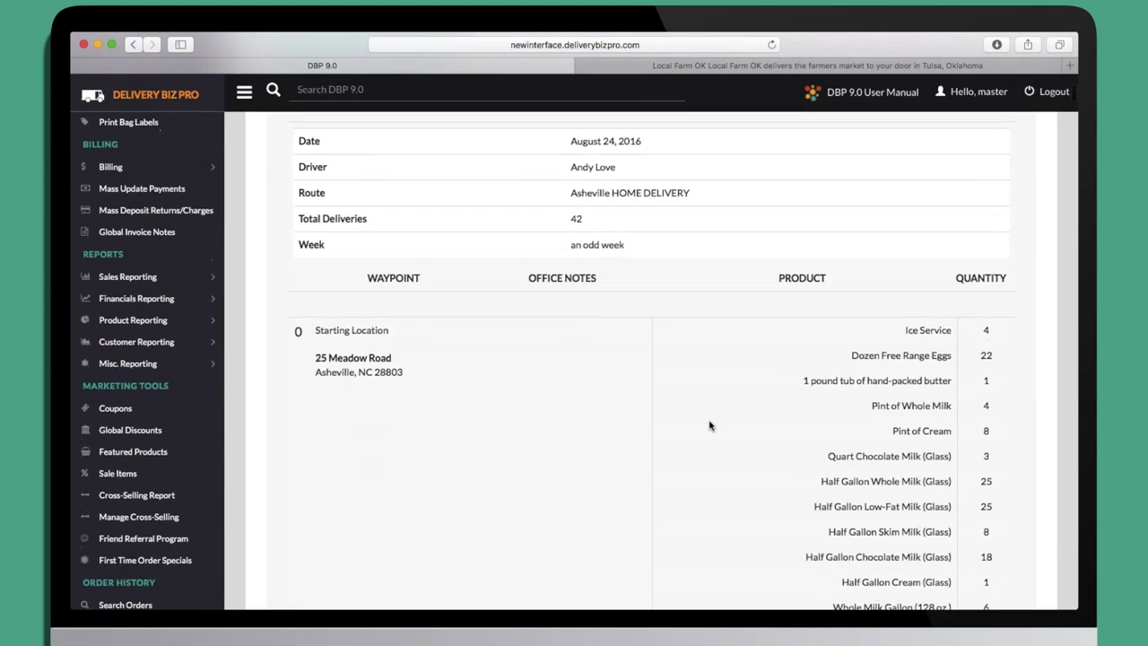
pyautogui.scroll(1, 709, 425)
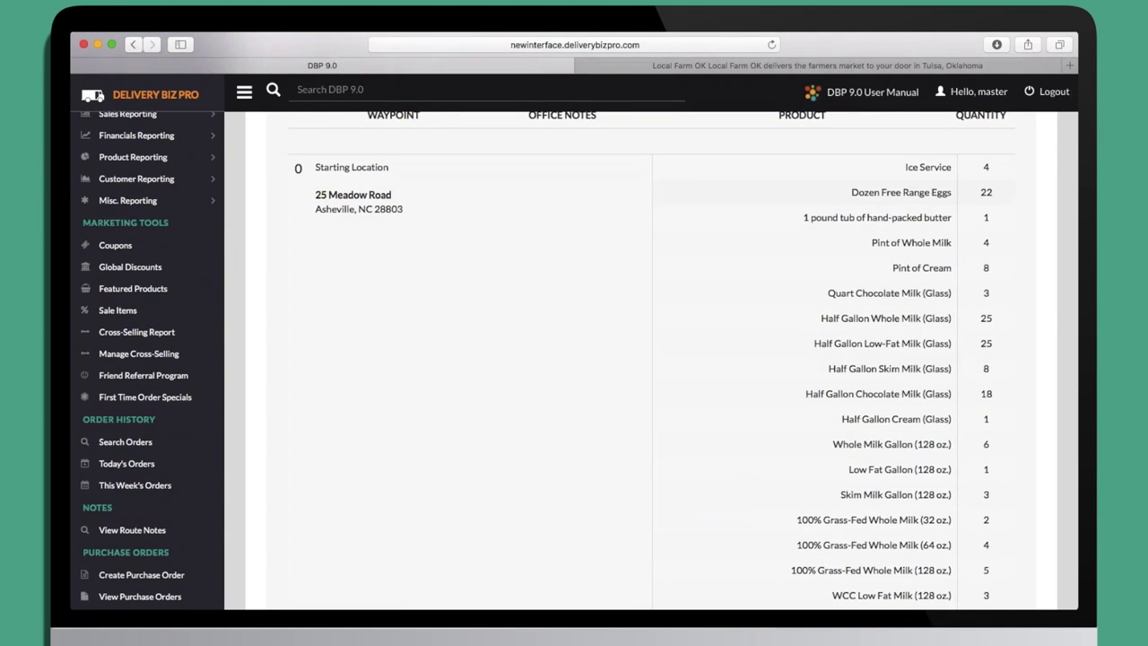
pyautogui.scroll(-15, 651, 359)
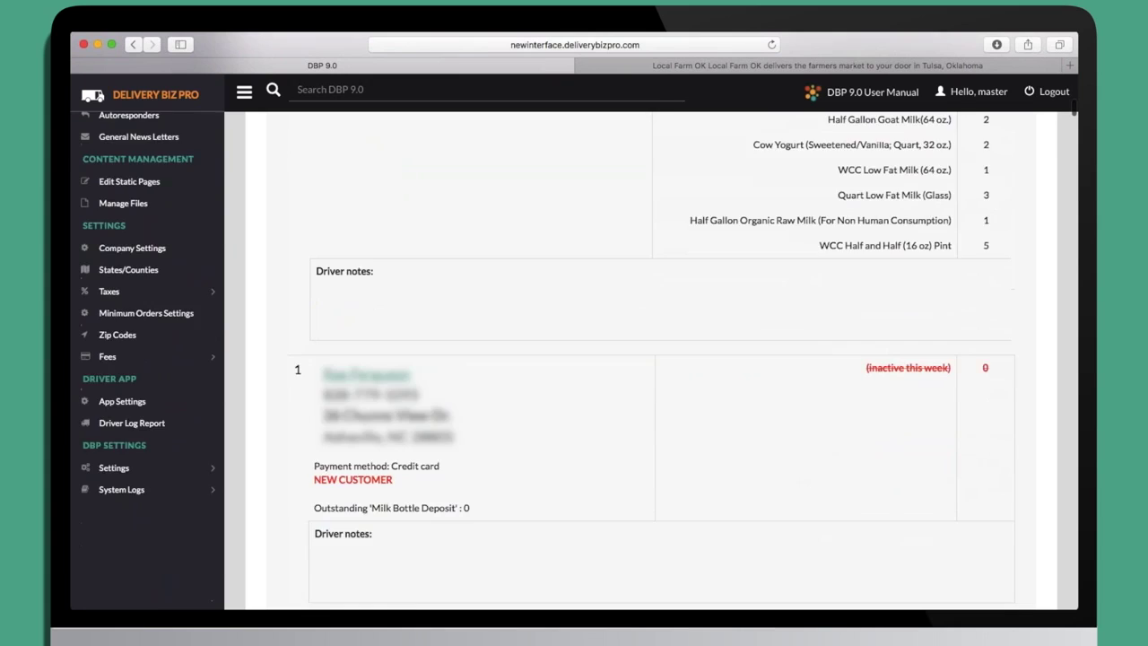
pyautogui.scroll(-3, 680, 384)
pyautogui.scroll(1, 680, 384)
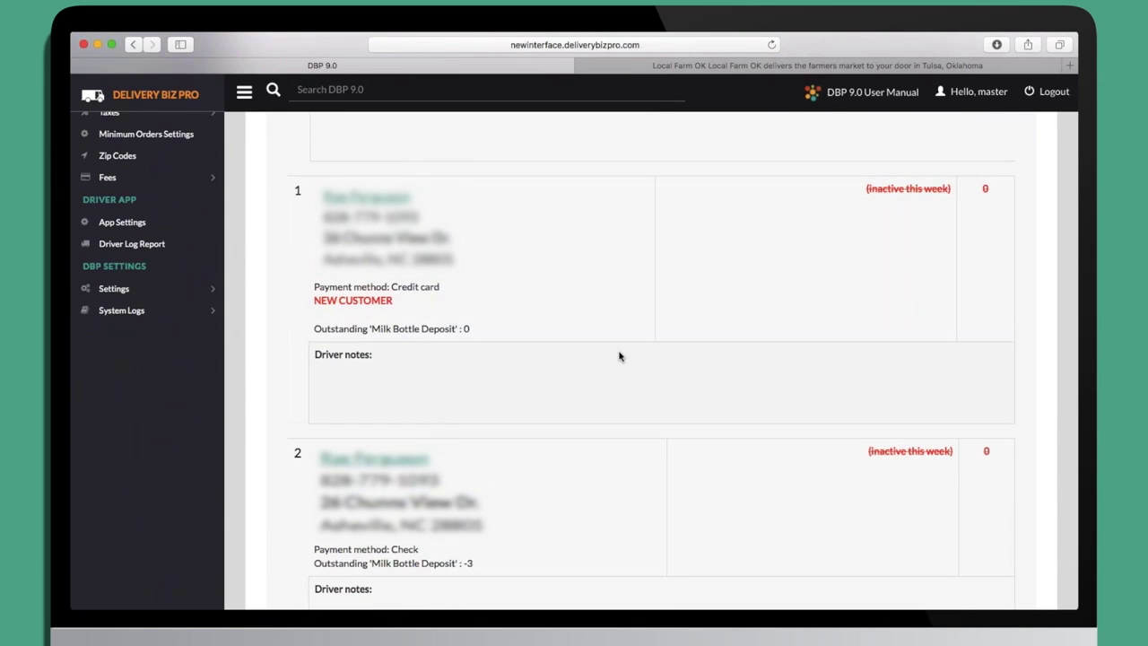
pyautogui.scroll(-3, 619, 357)
pyautogui.scroll(-15, 619, 357)
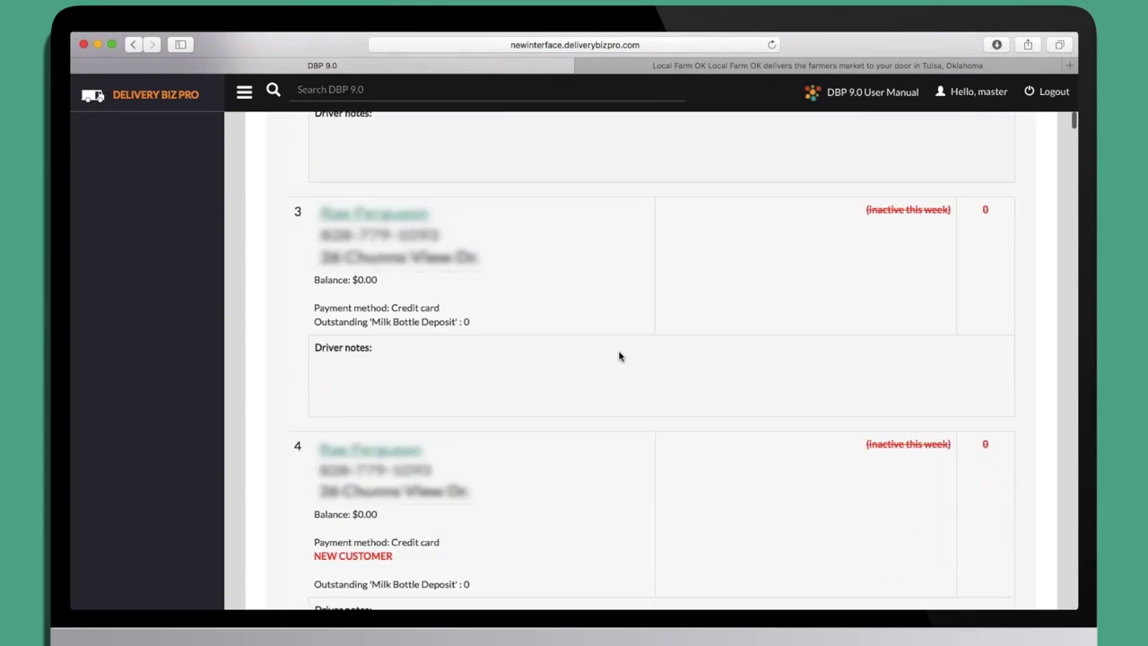
pyautogui.scroll(-20, 619, 357)
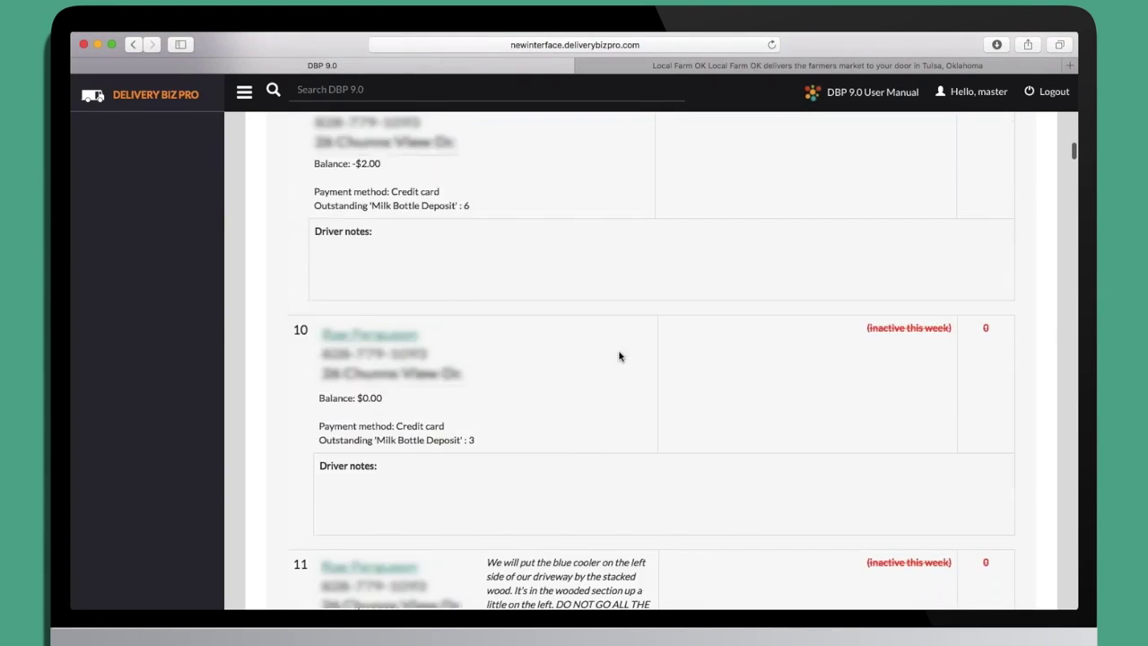
pyautogui.scroll(-5, 619, 357)
pyautogui.scroll(20, 619, 357)
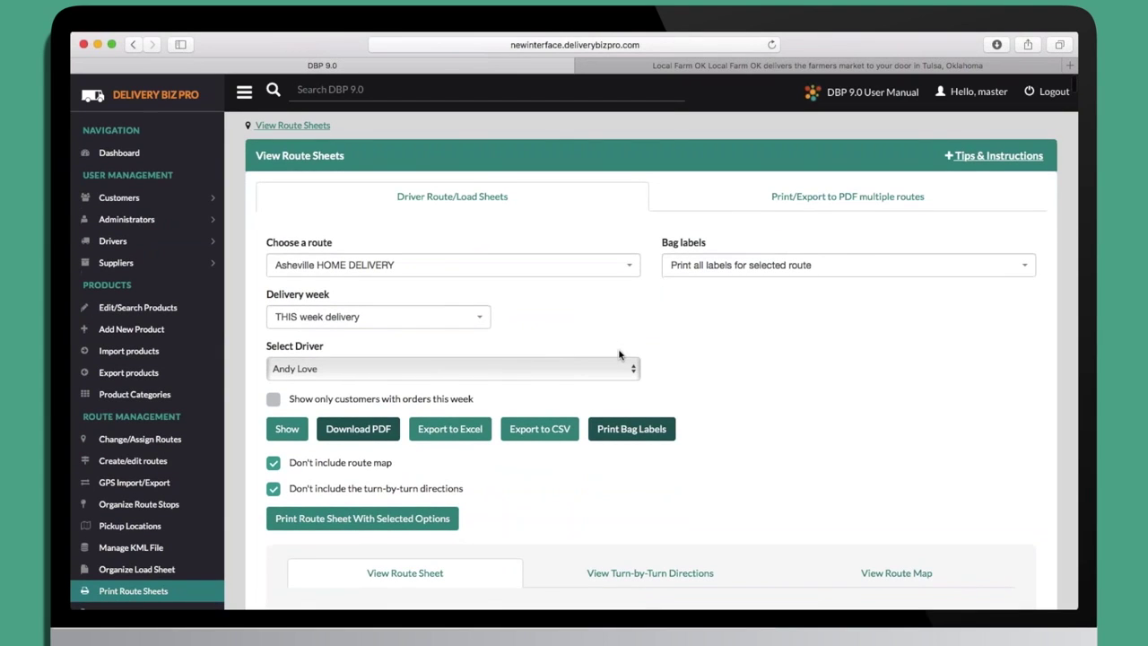
# Filter the Asheville HOME DELIVERY route sheet to customers with orders this week, then review it.
pyautogui.click(273, 399)
pyautogui.click(286, 429)
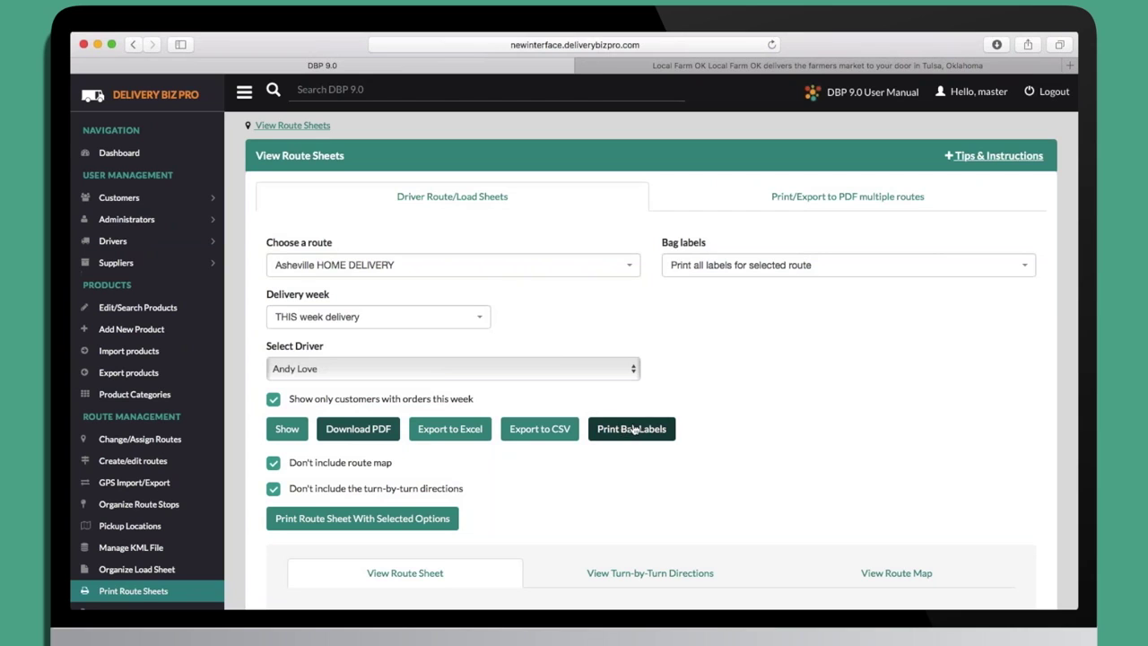
pyautogui.scroll(-10, 261, 566)
pyautogui.scroll(-8, 262, 566)
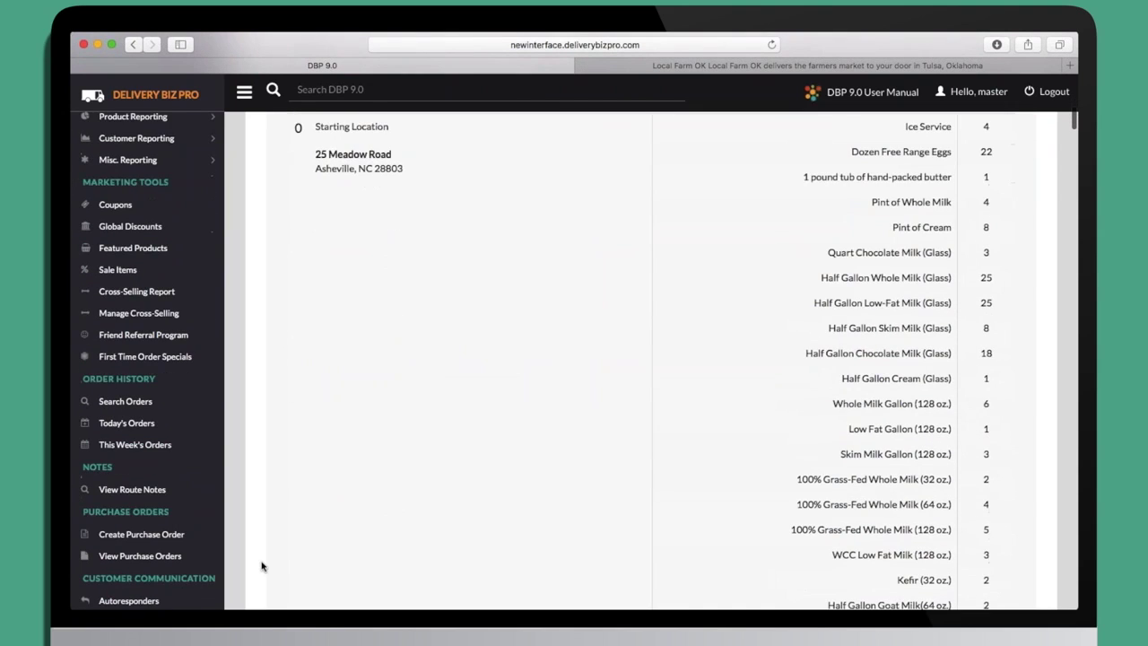
pyautogui.scroll(-10, 262, 566)
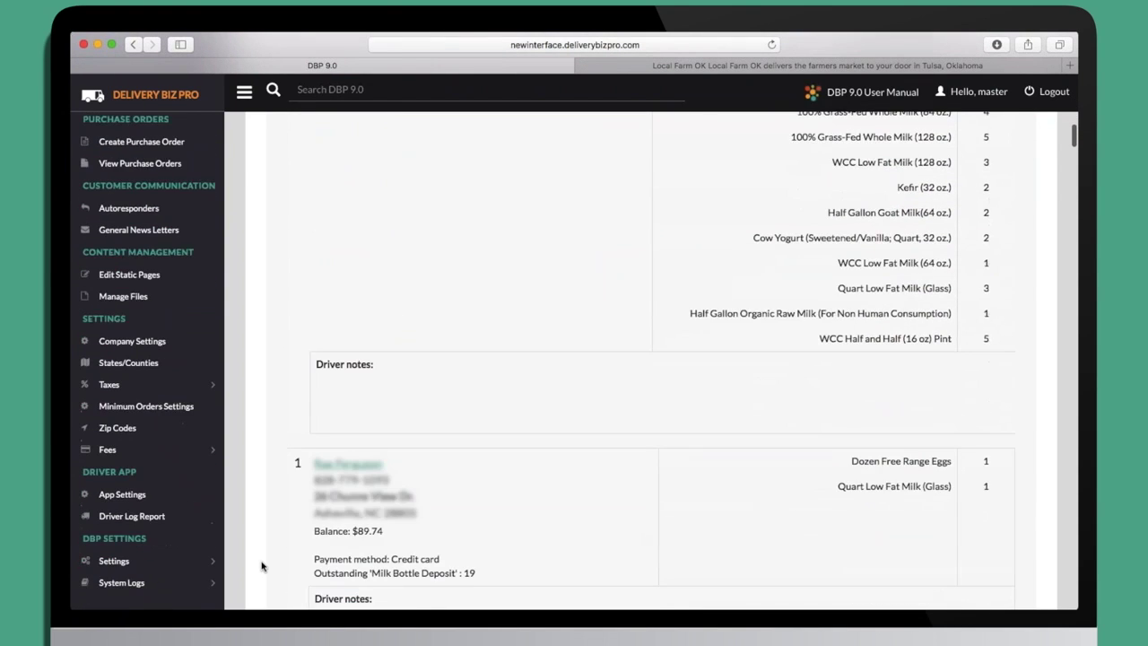
pyautogui.scroll(-7, 262, 566)
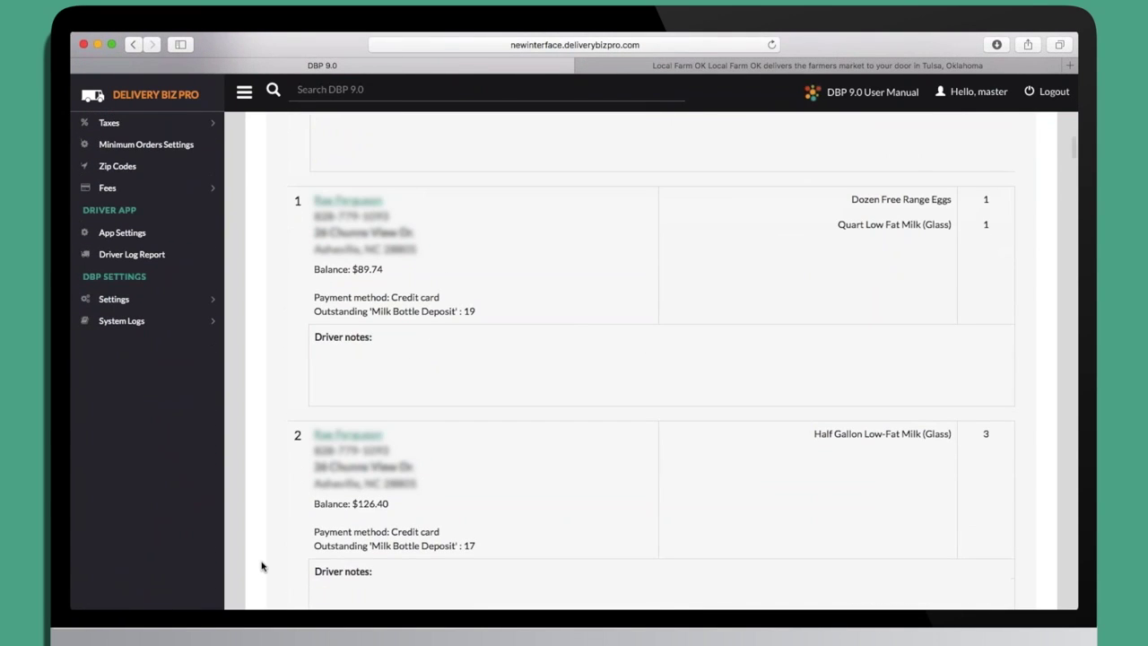
pyautogui.scroll(-8, 262, 566)
pyautogui.scroll(-11, 262, 566)
pyautogui.scroll(-9, 262, 566)
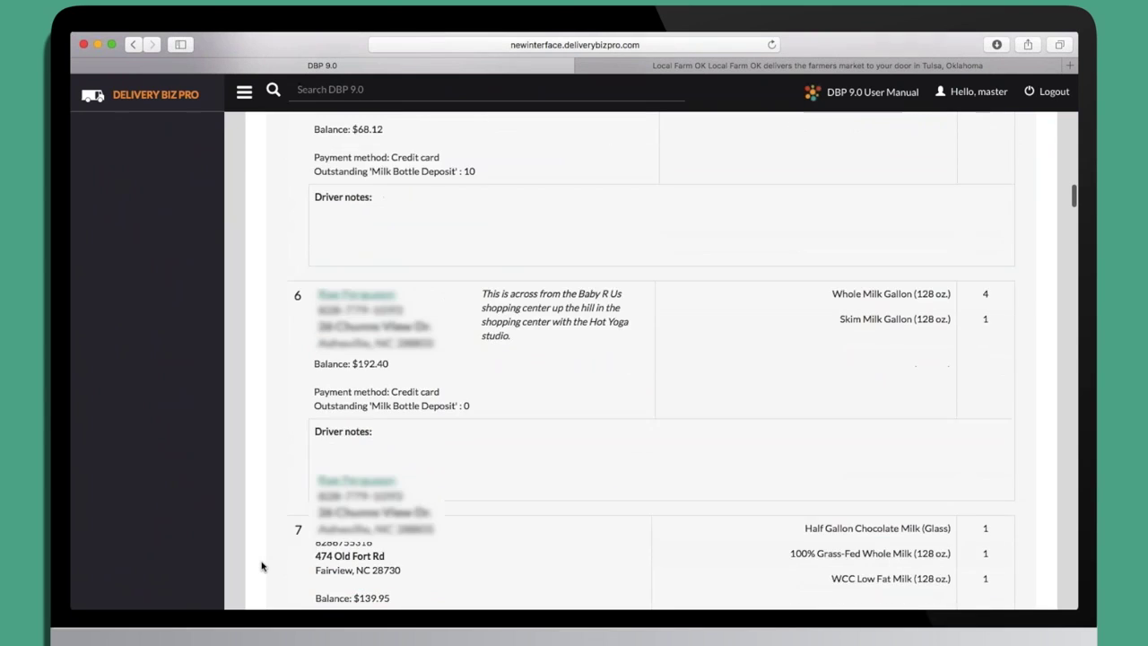
pyautogui.scroll(-6, 261, 566)
pyautogui.scroll(-10, 262, 566)
pyautogui.scroll(14, 262, 566)
pyautogui.scroll(20, 262, 566)
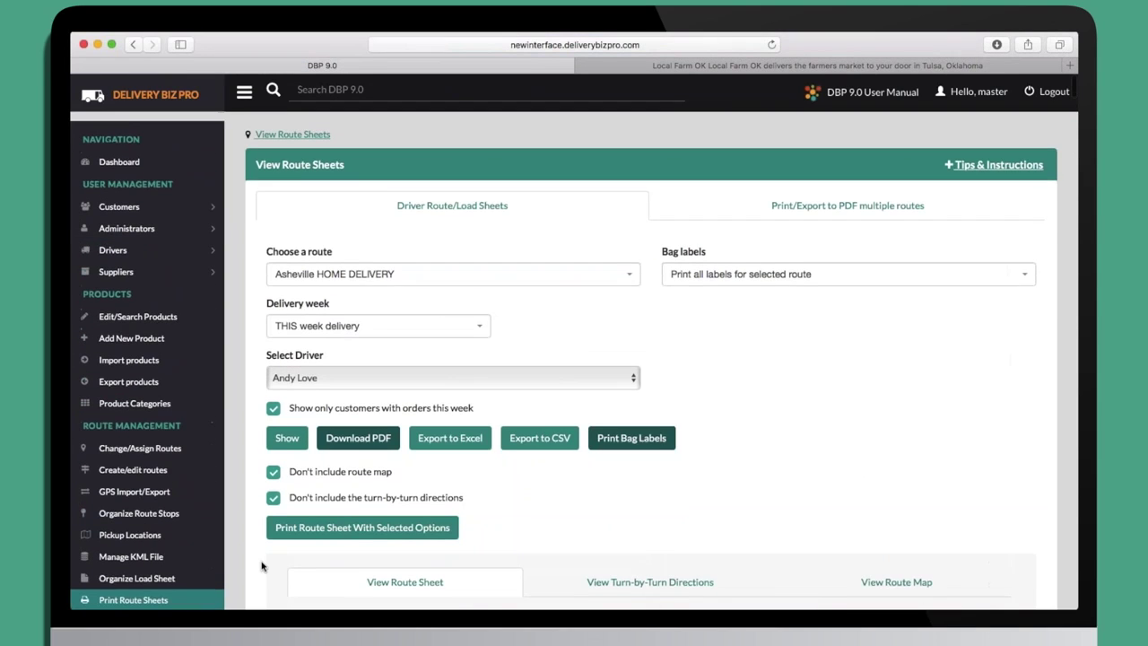
pyautogui.scroll(-2, 262, 566)
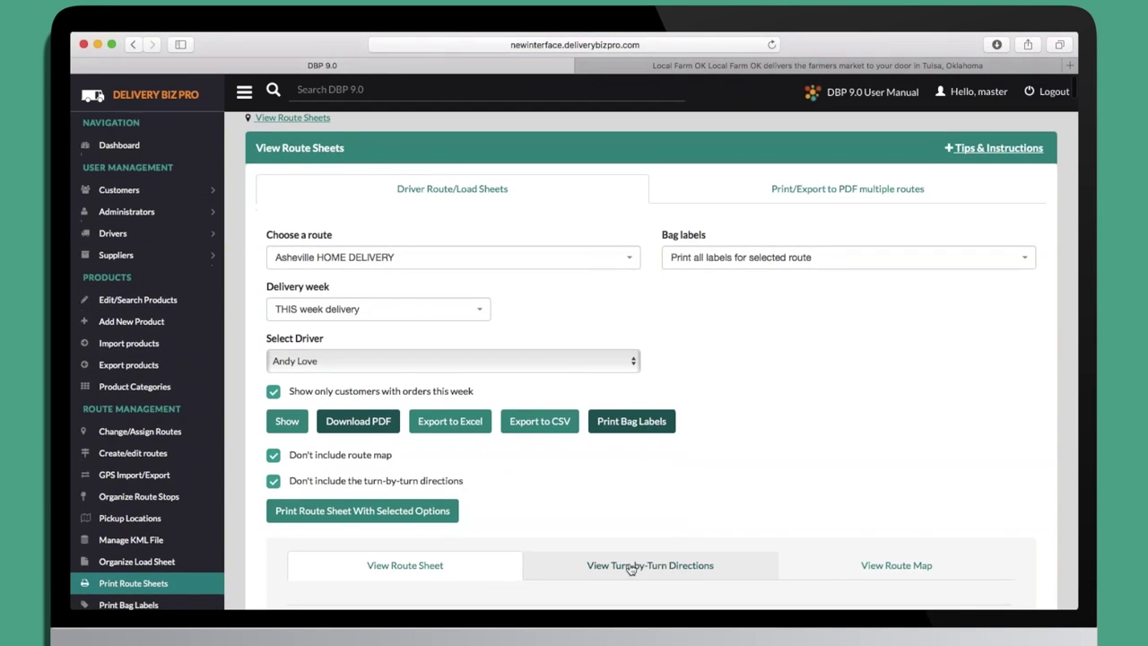
# Show the turn-by-turn driving directions for the Asheville HOME DELIVERY route.
pyautogui.click(631, 568)
pyautogui.scroll(-10, 795, 508)
pyautogui.scroll(10, 793, 512)
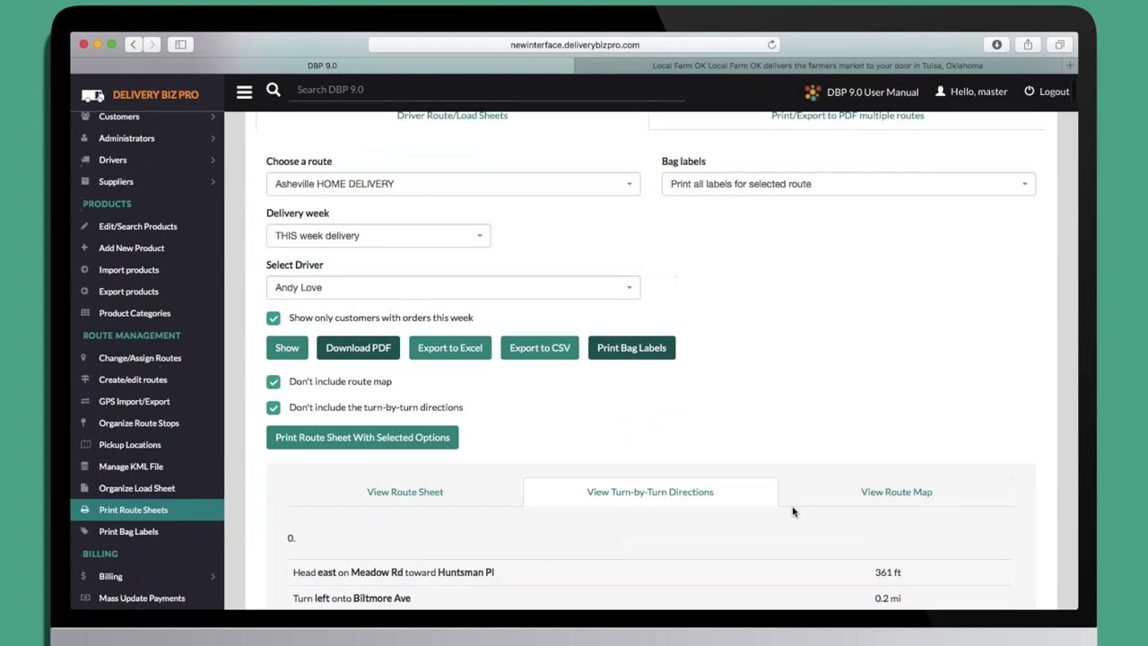
# Show the route map plotting the numbered stops around Asheville.
pyautogui.click(867, 495)
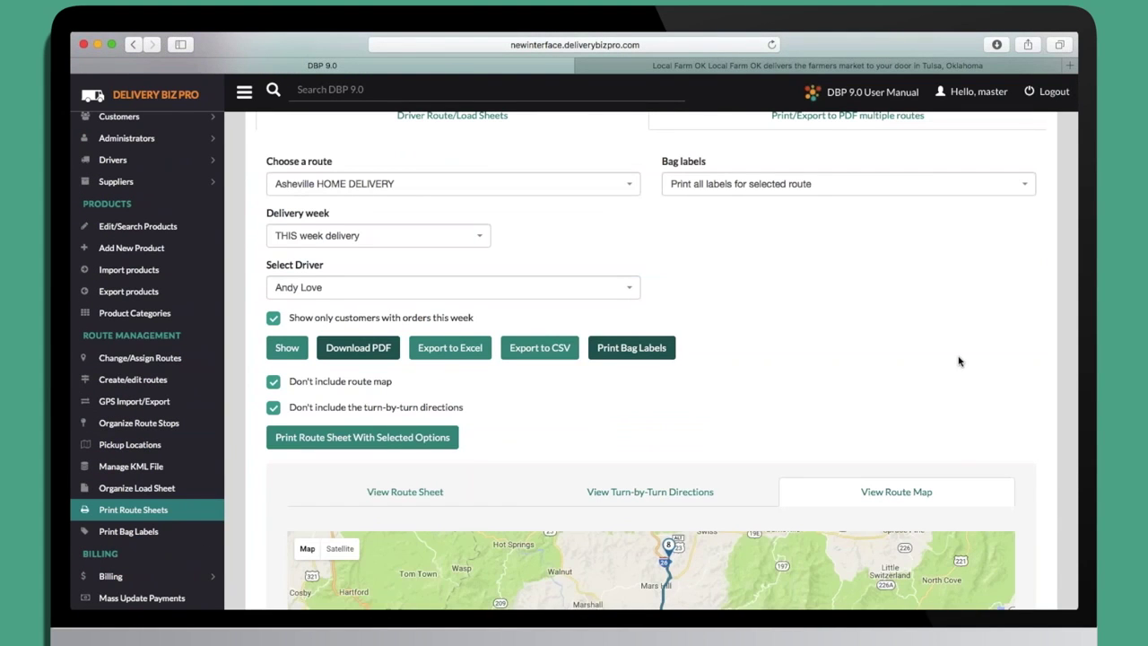
pyautogui.scroll(-5, 959, 360)
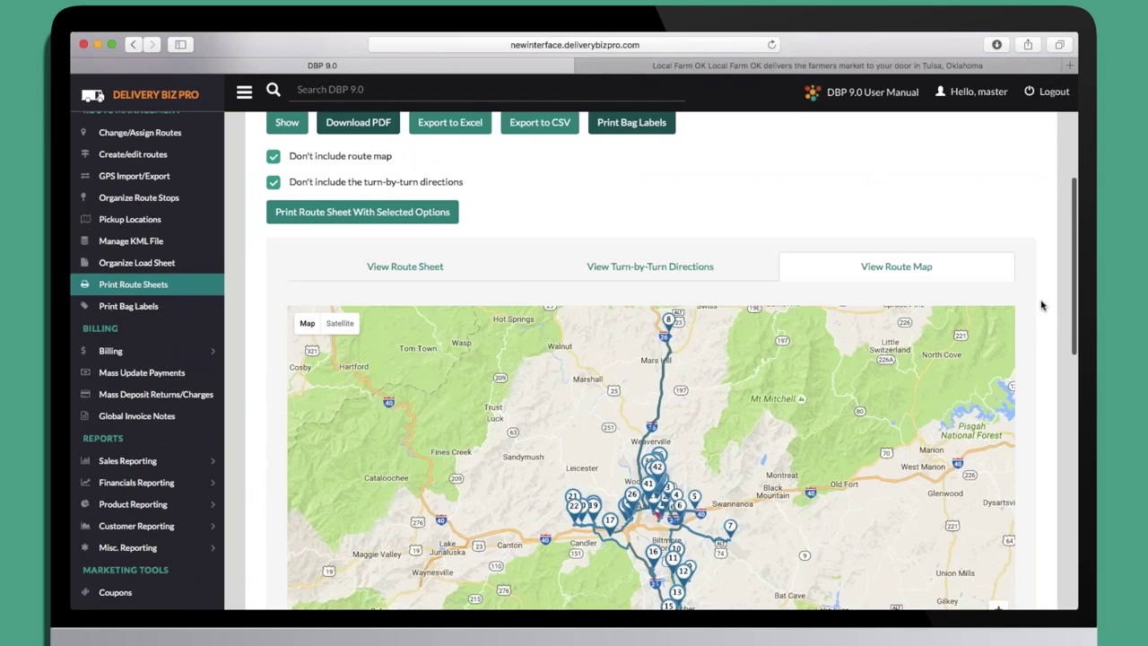
pyautogui.scroll(7, 1043, 306)
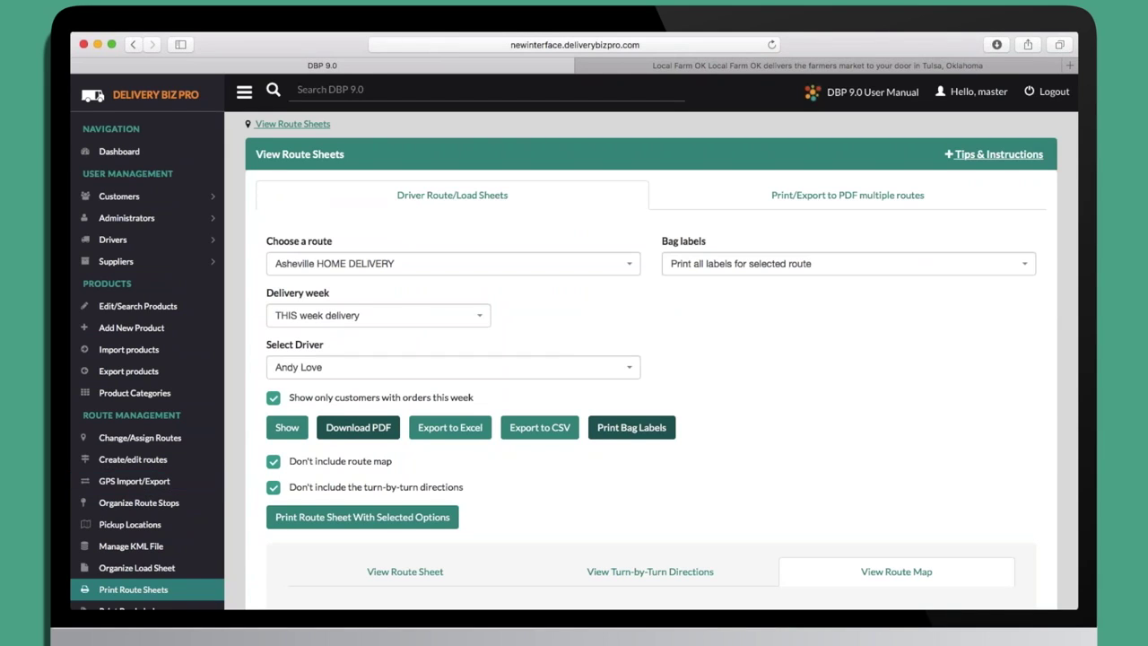
pyautogui.scroll(-5, 254, 512)
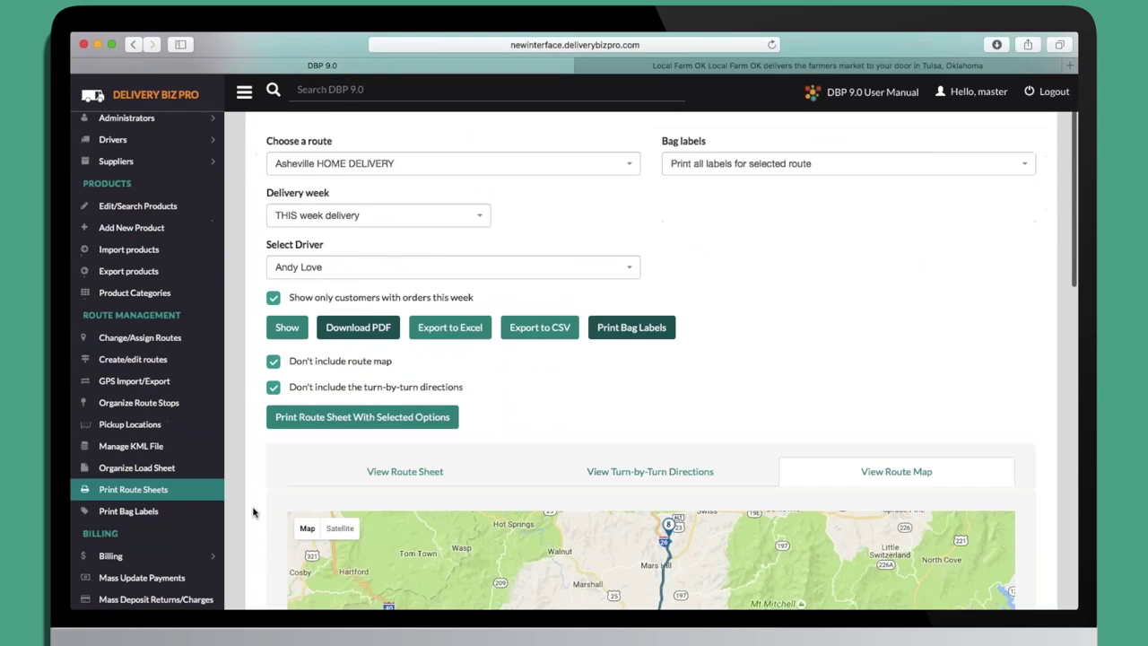
pyautogui.scroll(-1, 254, 513)
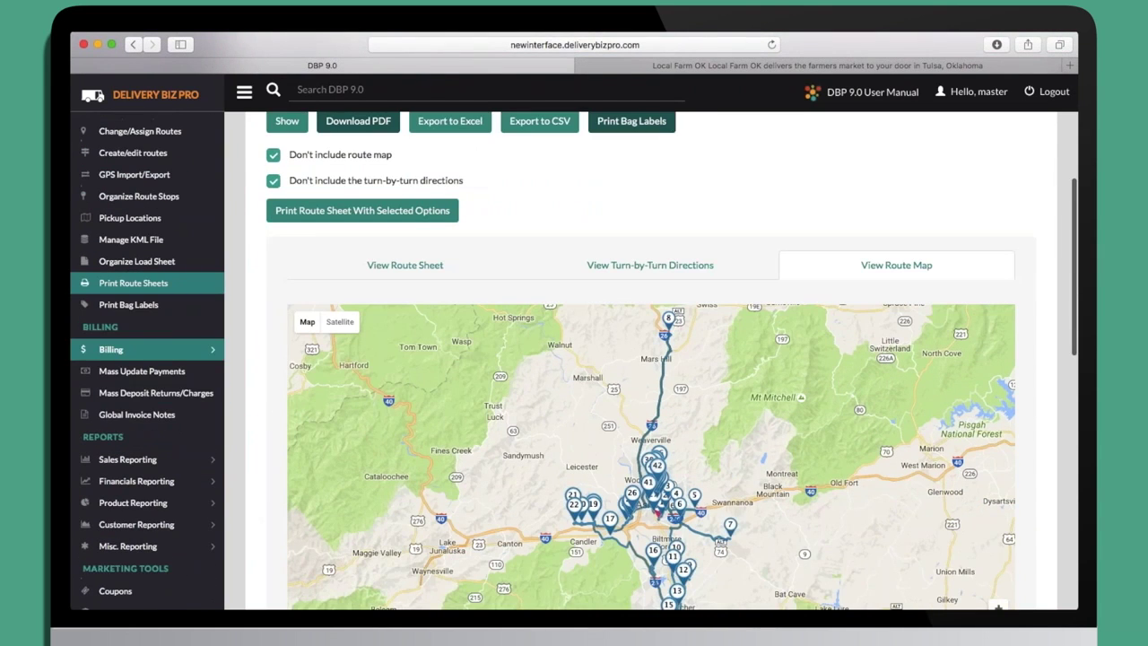
pyautogui.scroll(-2, 254, 513)
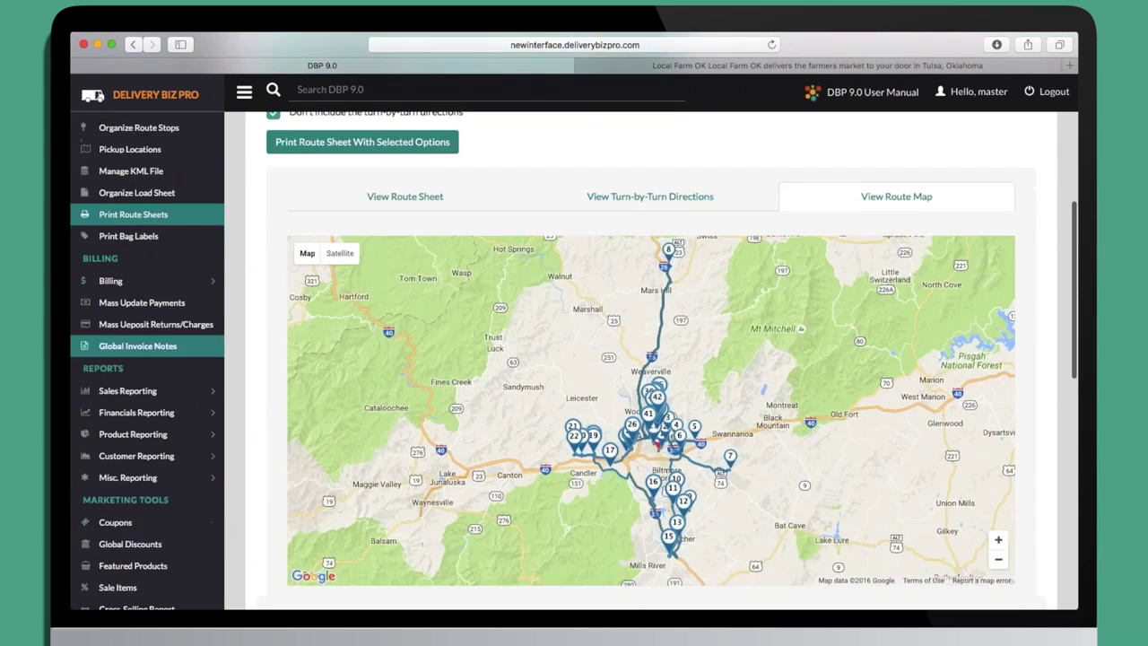
pyautogui.click(136, 282)
# Open Electronic Customer Billing charging up to August 24, 2016, with receipts and decline notices enabled.
pyautogui.click(122, 324)
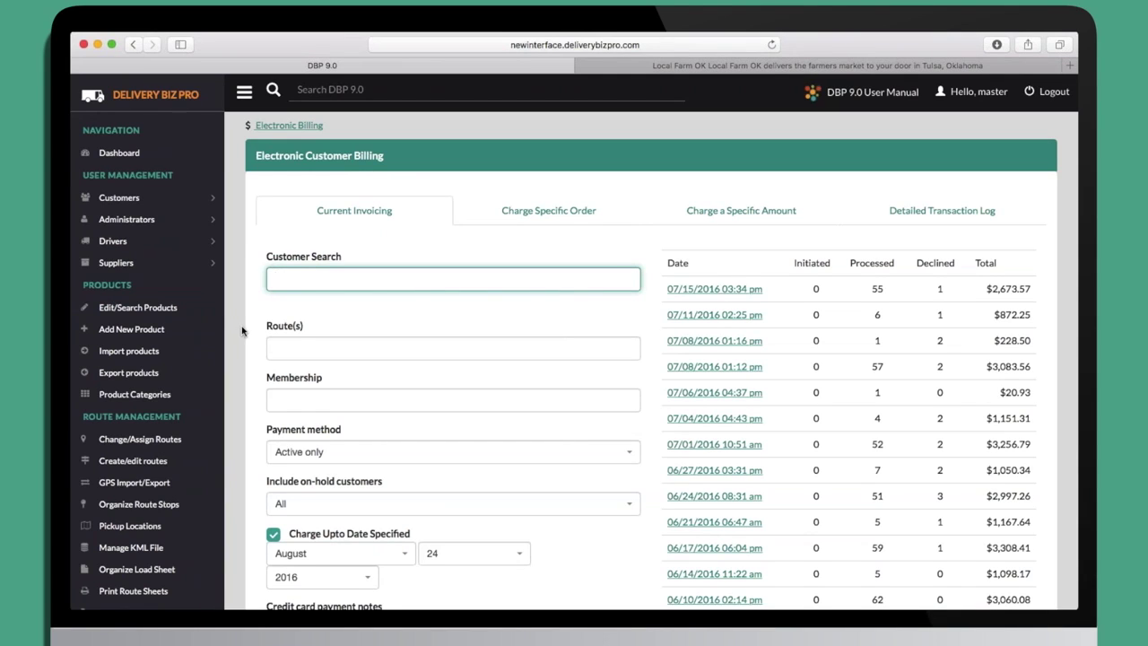
pyautogui.scroll(-2, 245, 336)
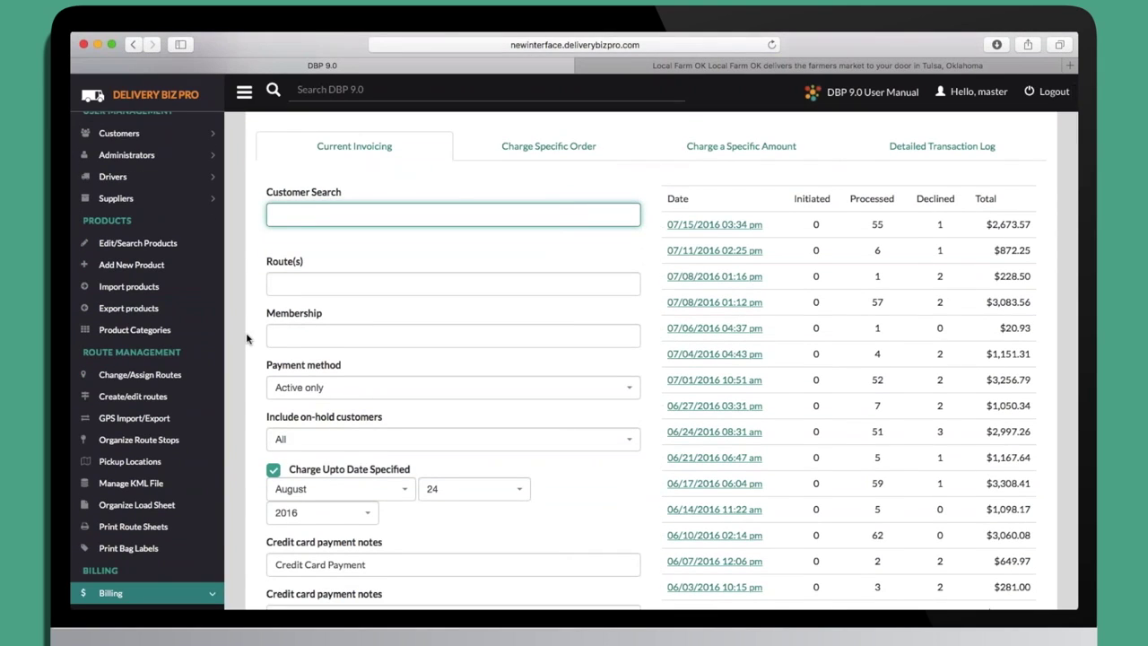
pyautogui.scroll(-2, 247, 338)
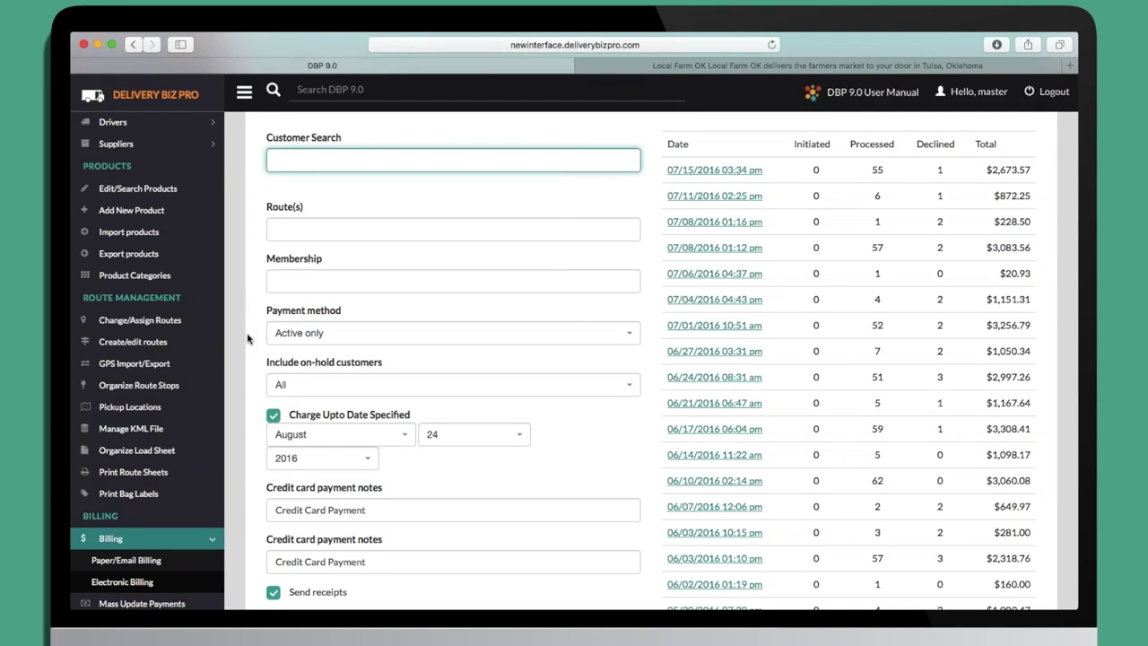
pyautogui.scroll(3, 248, 338)
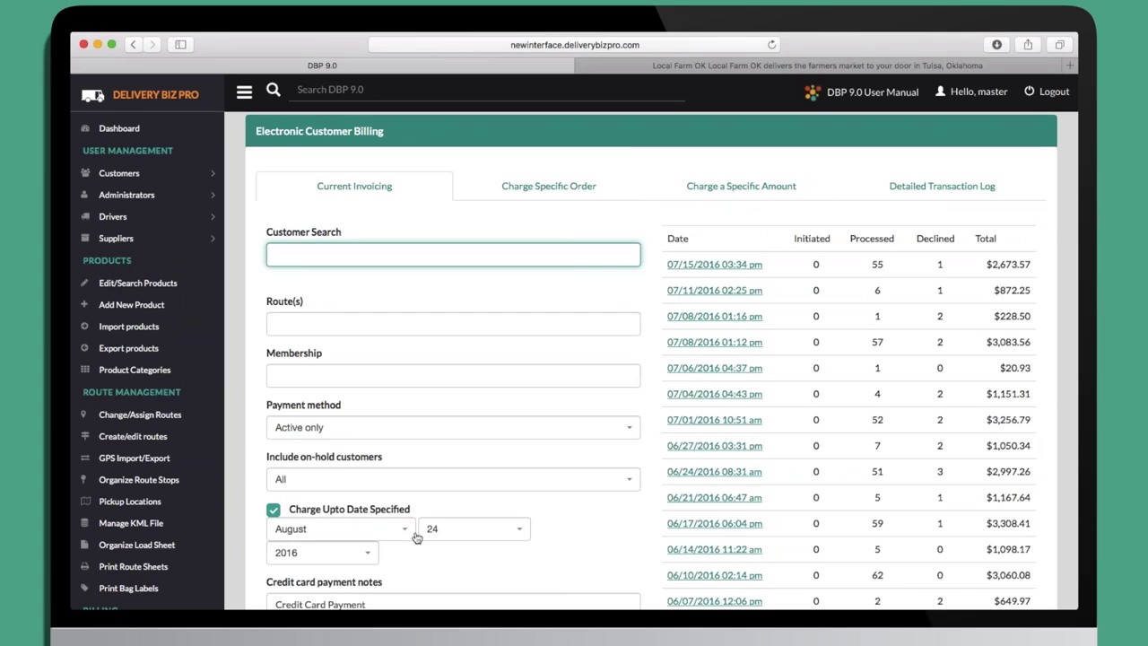
pyautogui.scroll(-5, 252, 422)
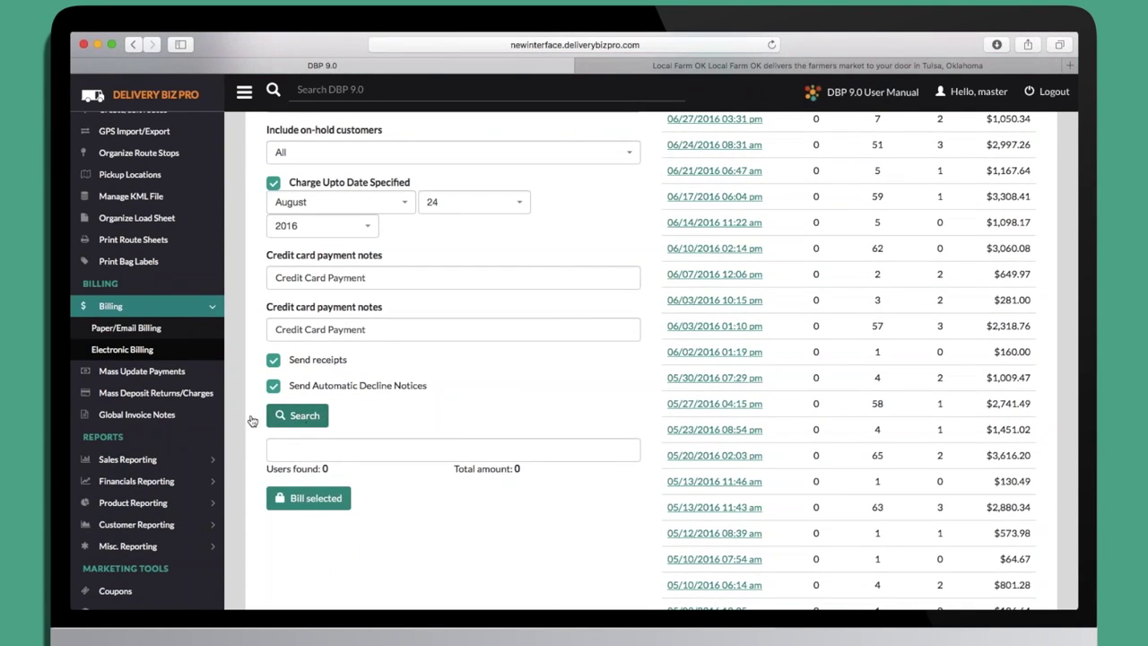
# Review the 68 customers due for electronic billing, totalling $16,373.72, and past billing runs.
pyautogui.scroll(-5, 247, 425)
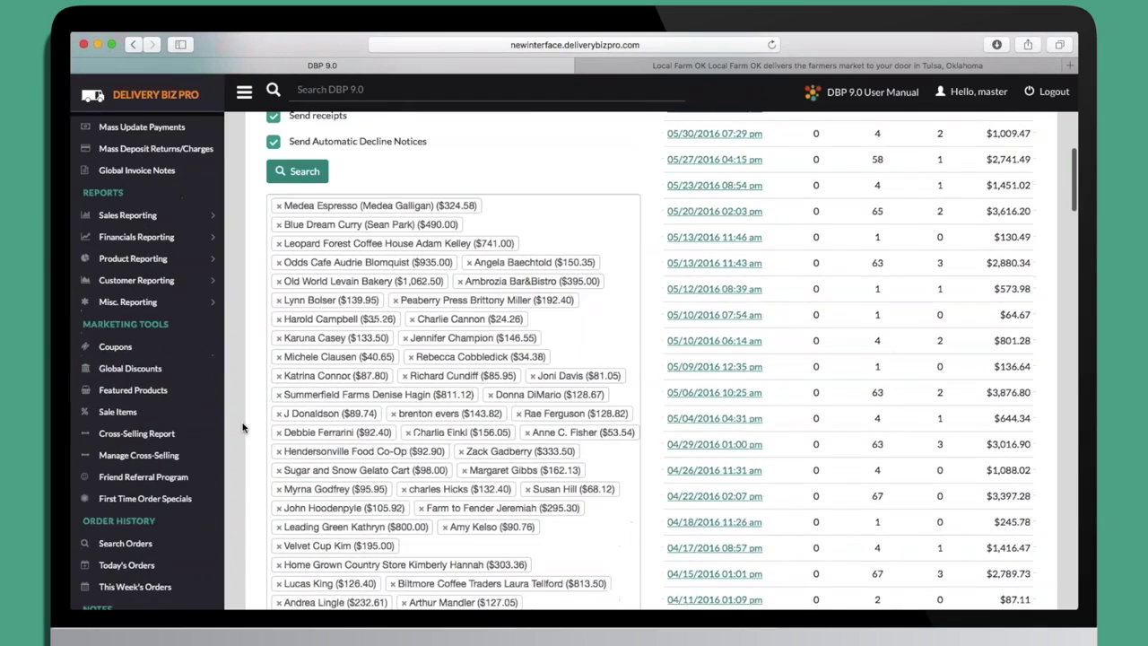
pyautogui.scroll(-2, 243, 428)
pyautogui.scroll(-6, 243, 428)
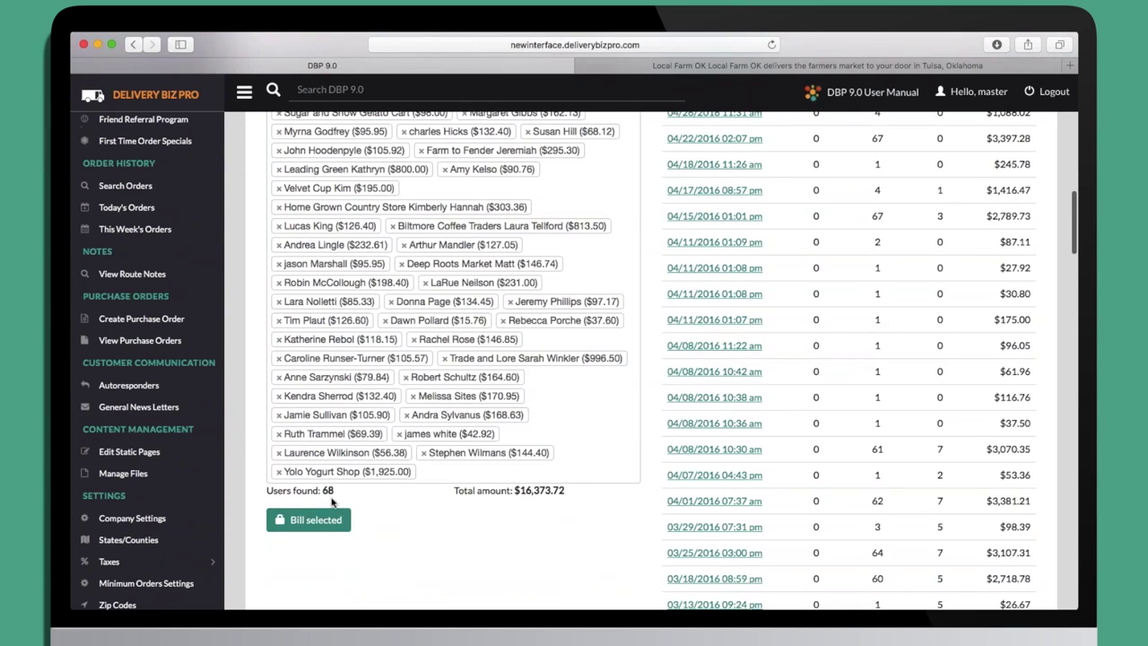
pyautogui.scroll(20, 251, 507)
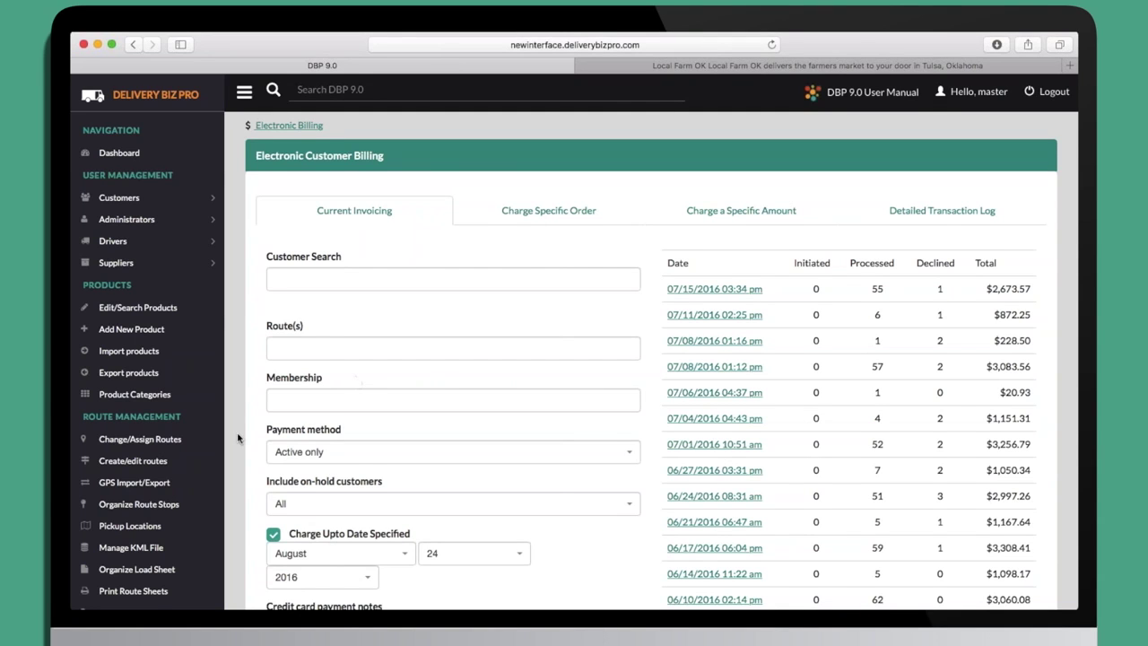
pyautogui.scroll(-3, 239, 436)
pyautogui.scroll(-10, 239, 437)
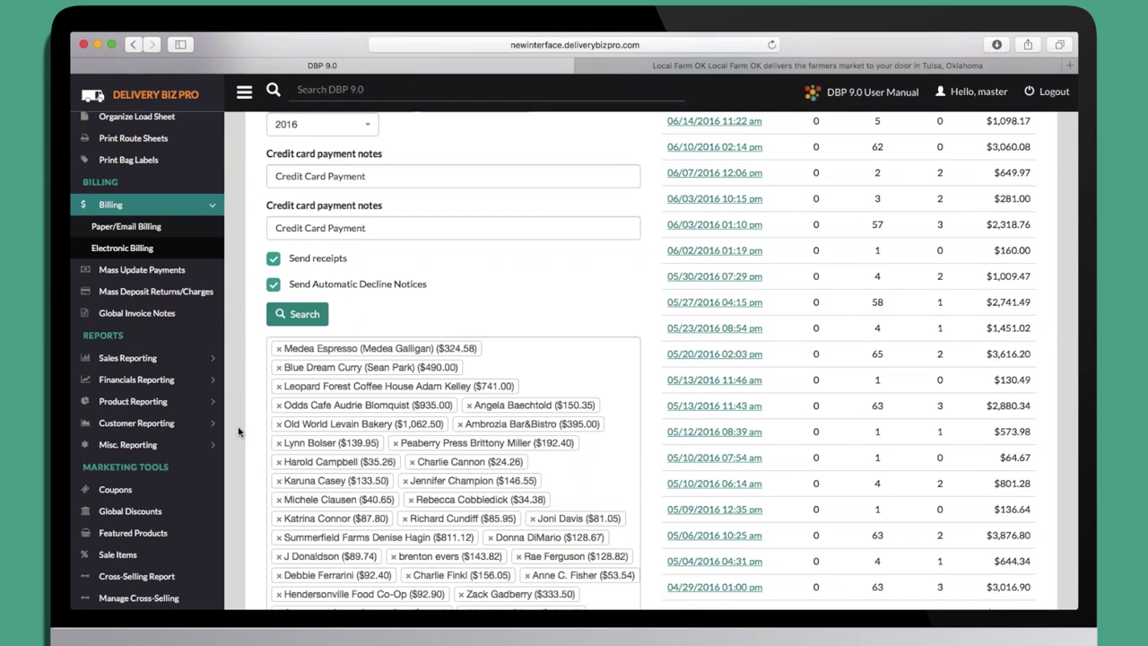
pyautogui.scroll(-2, 238, 431)
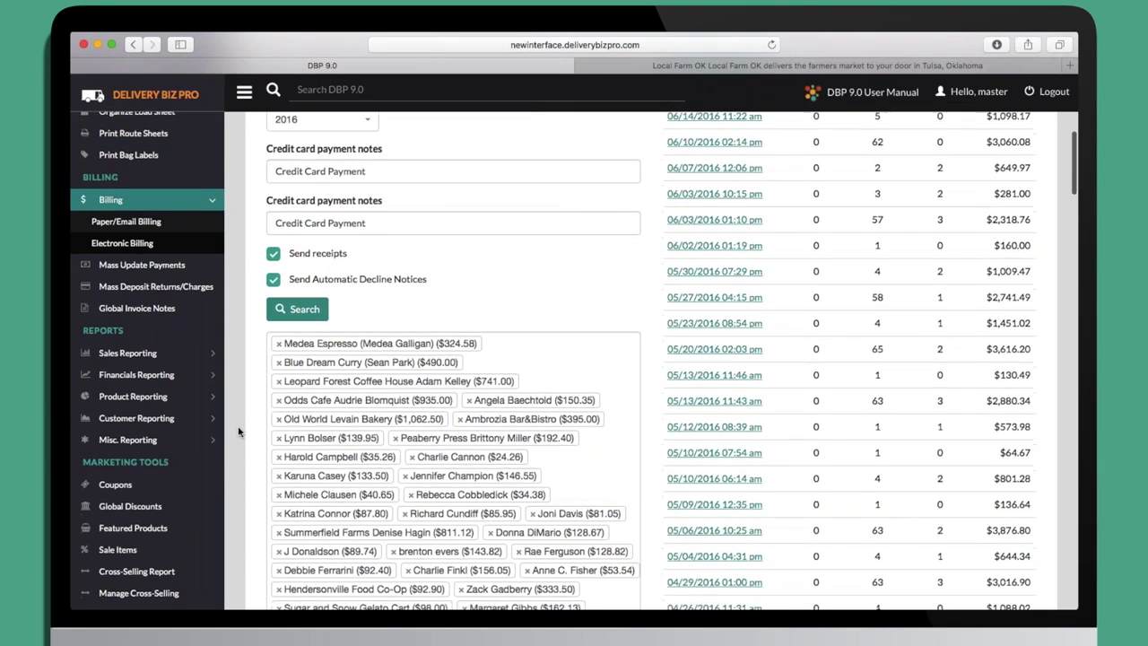
pyautogui.click(134, 294)
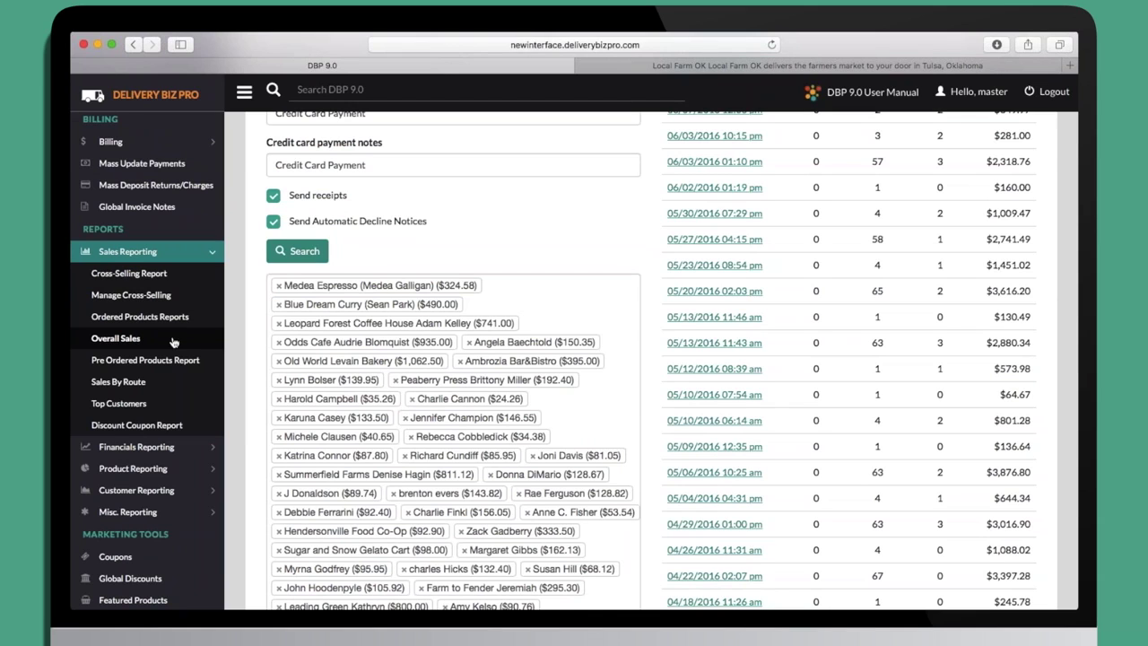
# Generate the Overall Sales Report showing 43 sales totalling $902.41, leaving product and route filters unset.
pyautogui.click(173, 342)
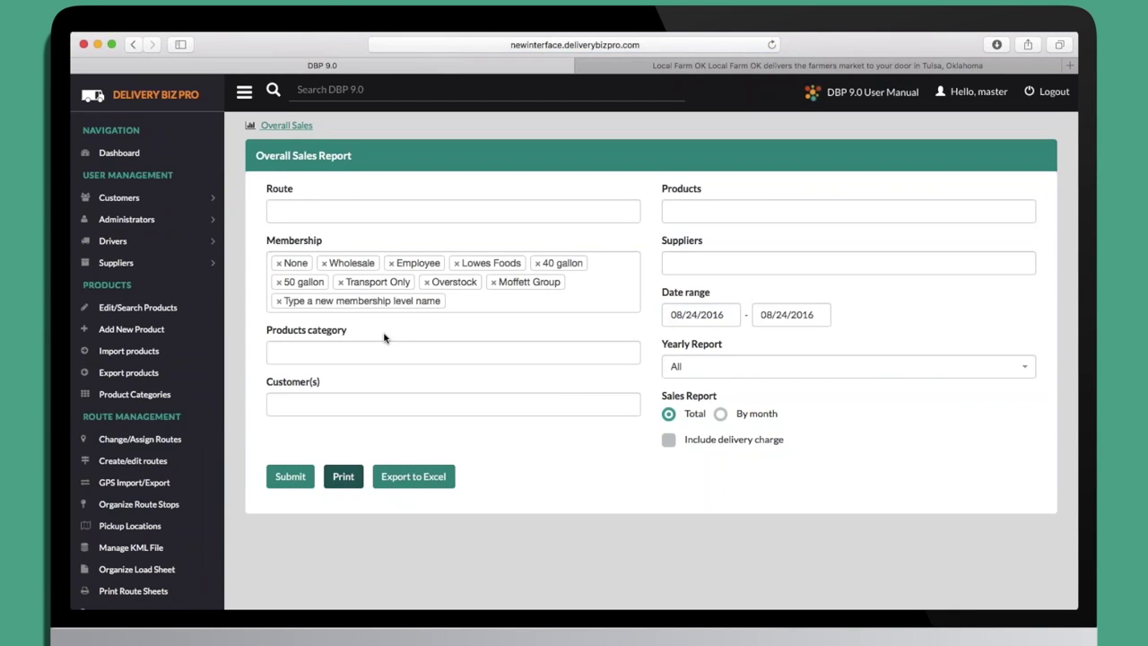
pyautogui.click(289, 476)
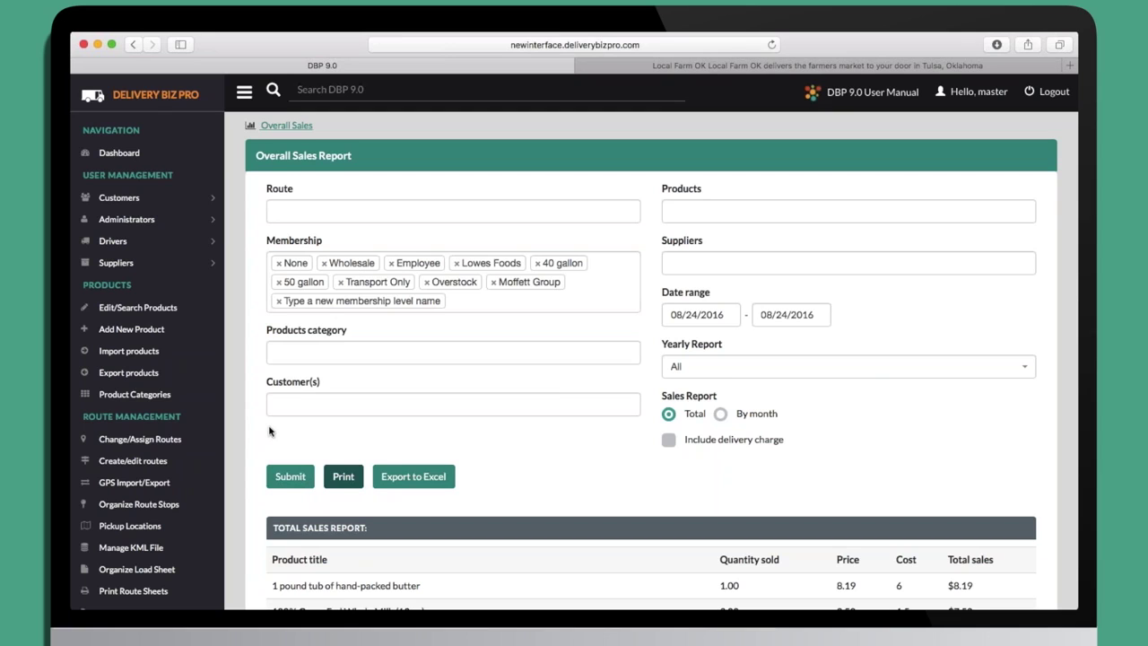
pyautogui.click(698, 214)
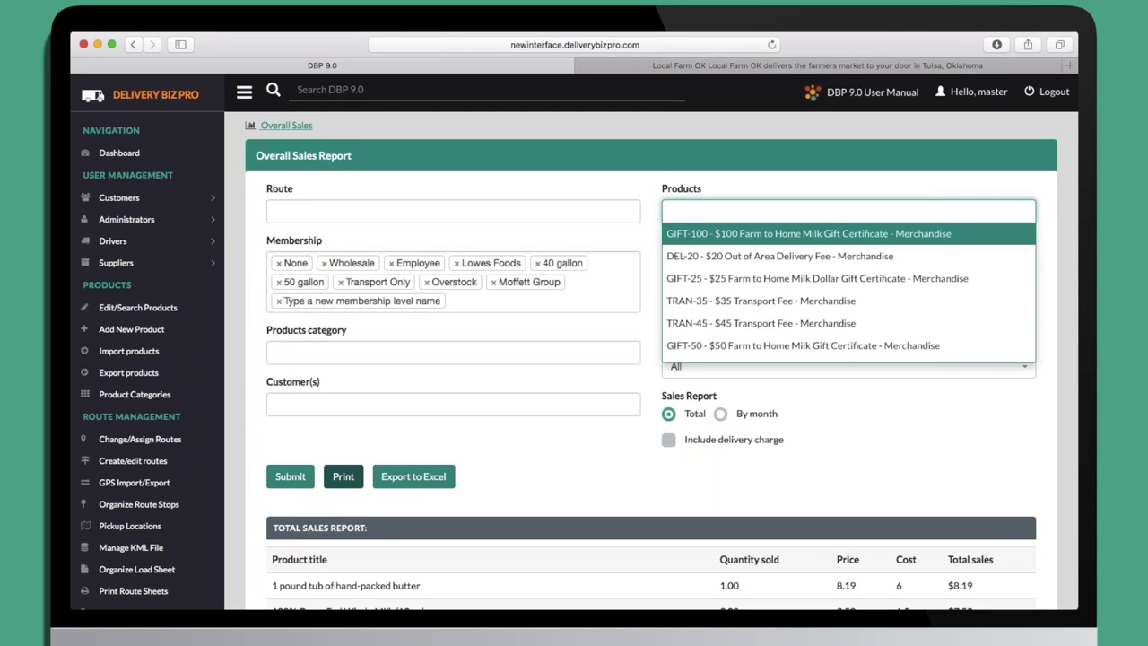
pyautogui.click(626, 214)
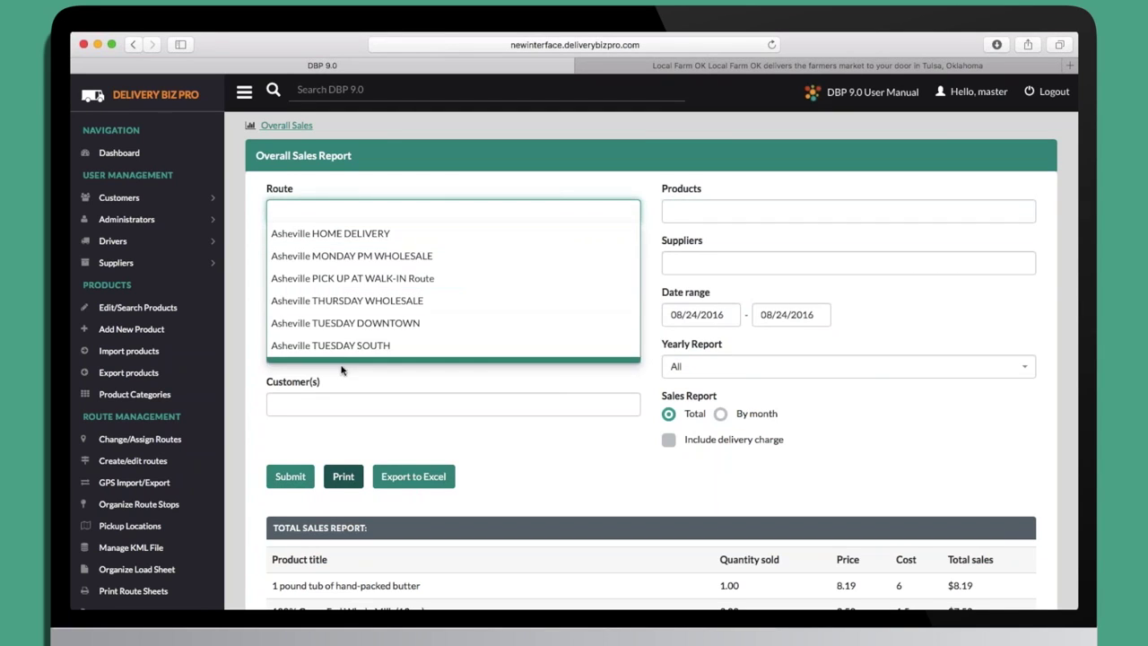
pyautogui.click(235, 402)
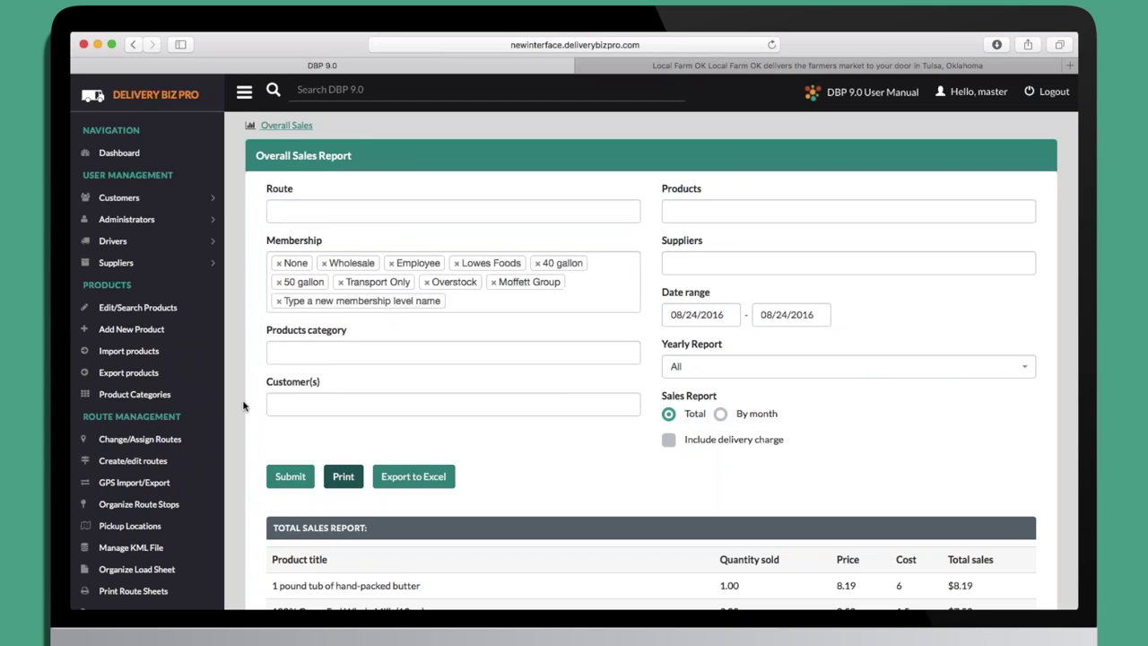
pyautogui.scroll(-3, 243, 406)
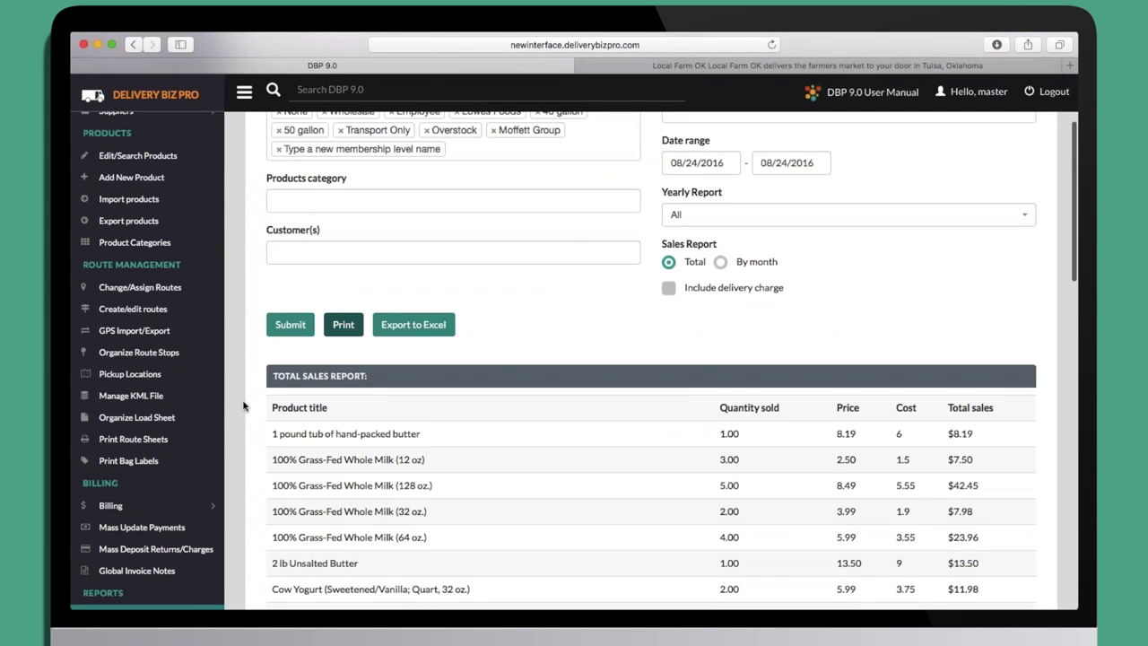
pyautogui.scroll(-15, 243, 407)
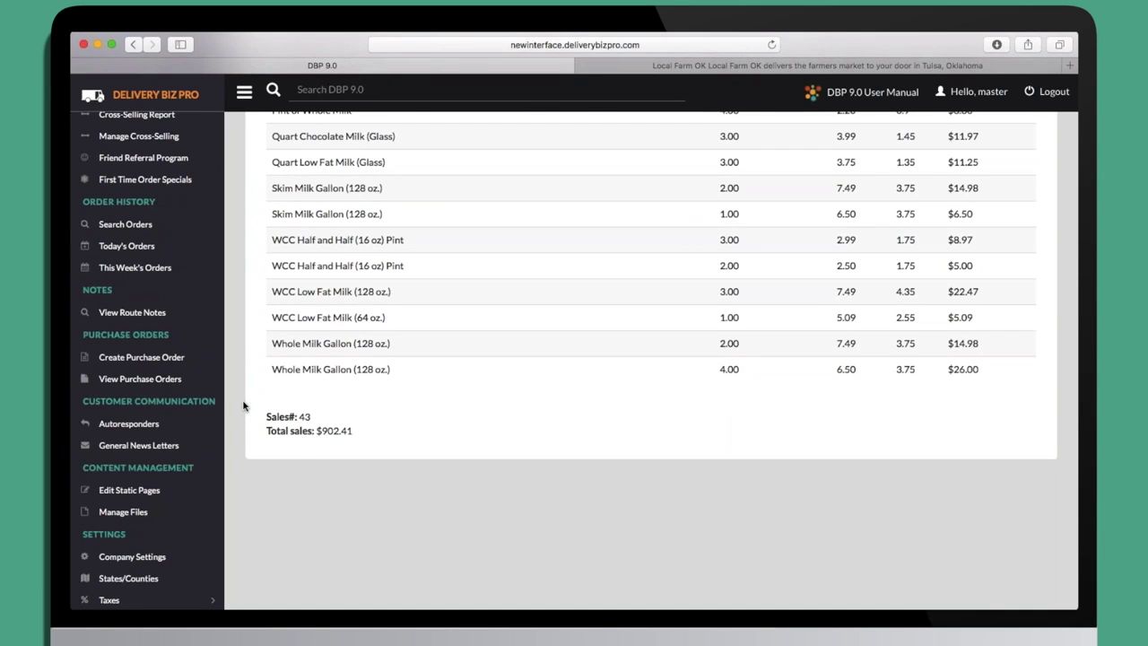
pyautogui.scroll(15, 243, 406)
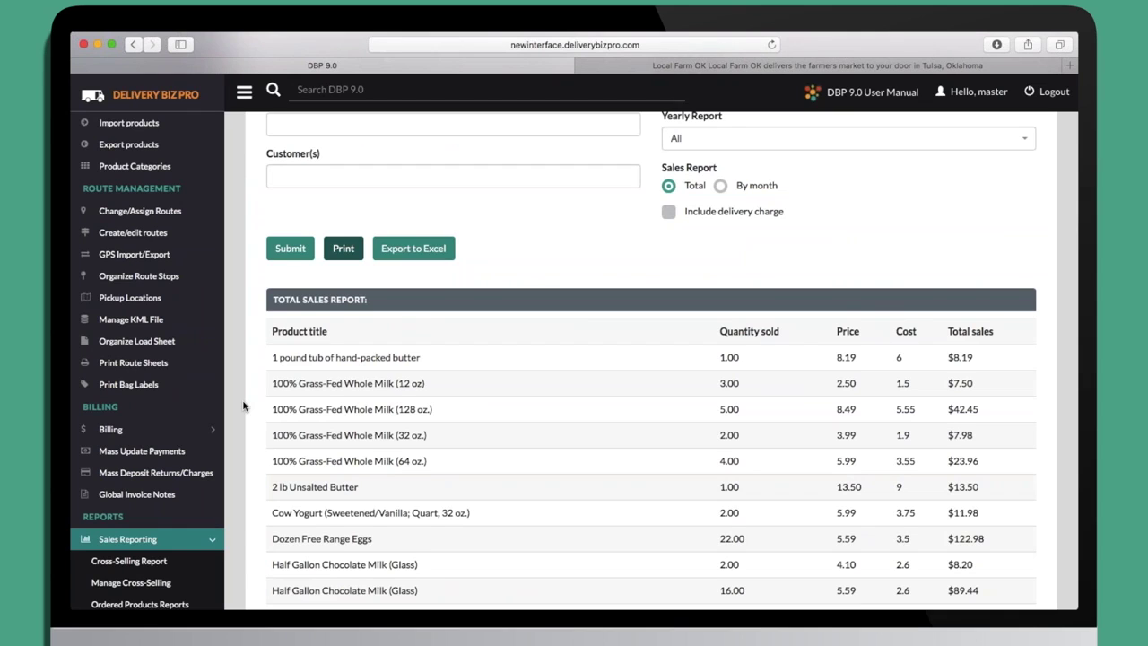
pyautogui.scroll(-5, 244, 406)
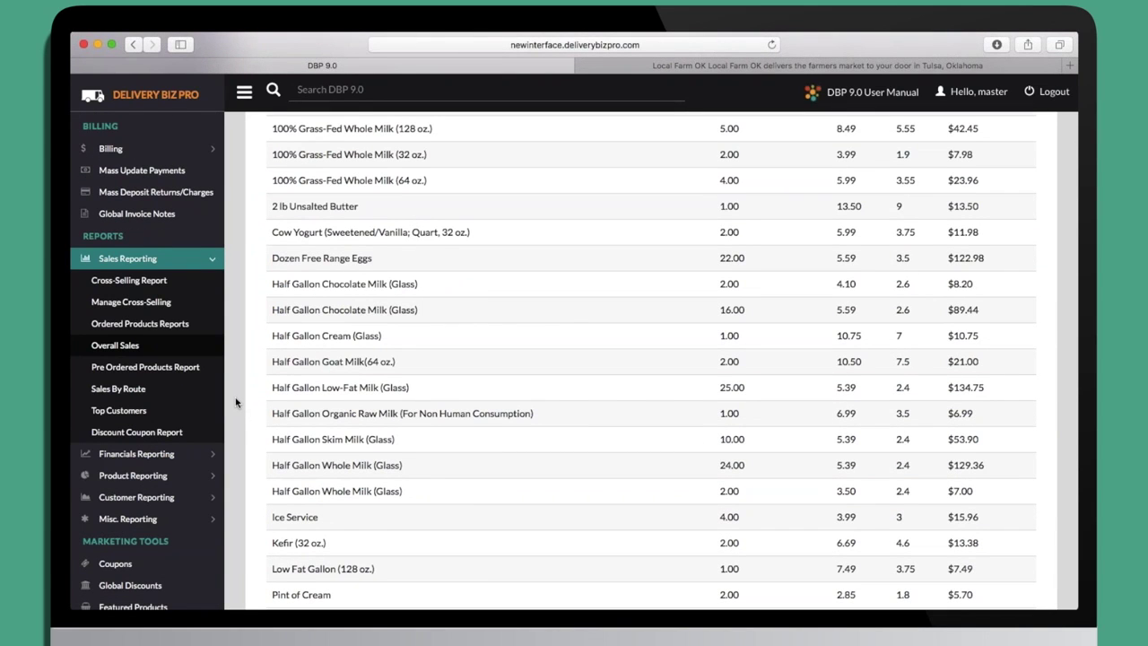
# Expand the Financials and Product Reporting report lists in the sidebar.
pyautogui.click(176, 454)
pyautogui.scroll(-1, 177, 455)
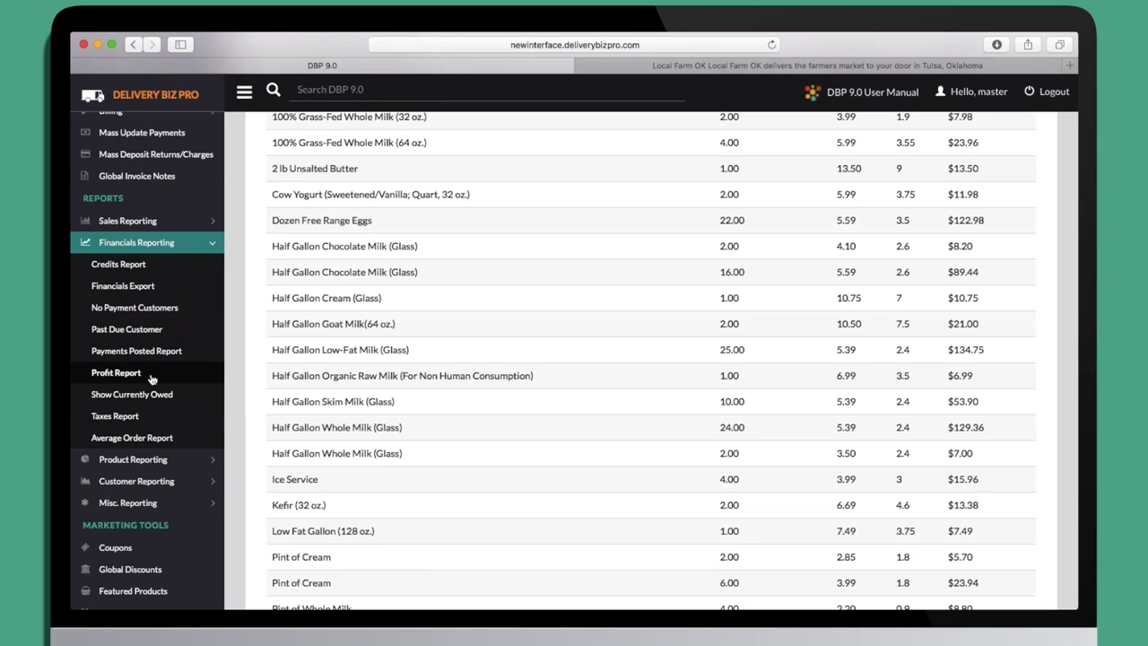
pyautogui.click(157, 459)
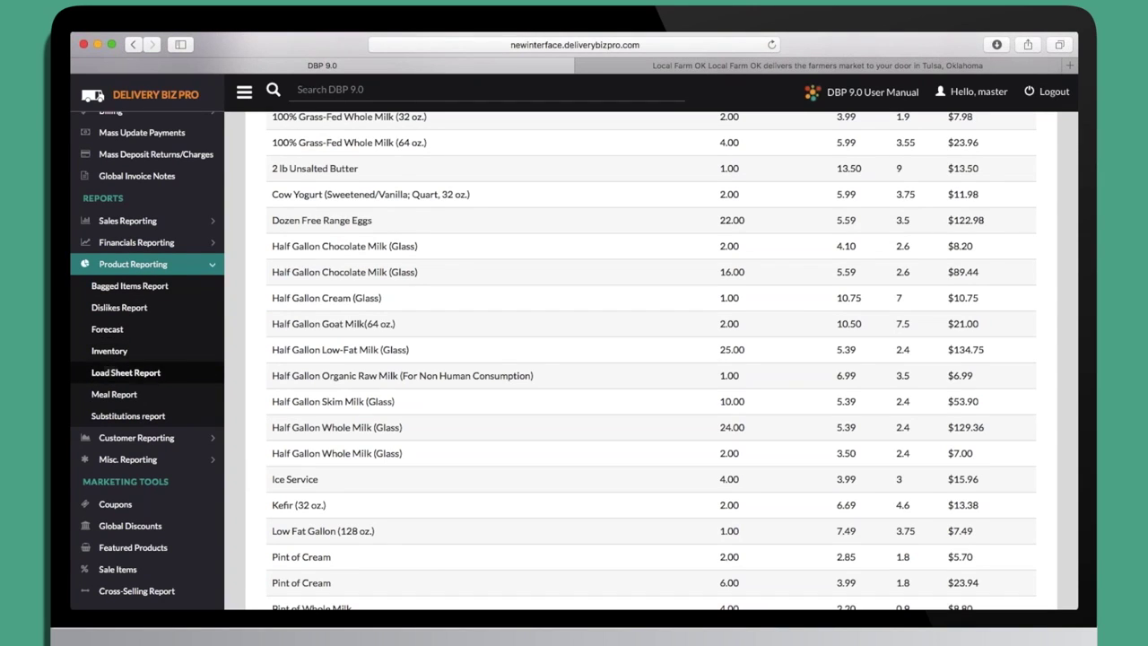
# Generate the product Forecast by SKU and supplier, e.g. Whole Milk Gallon 243, totalling 2042.
pyautogui.click(169, 335)
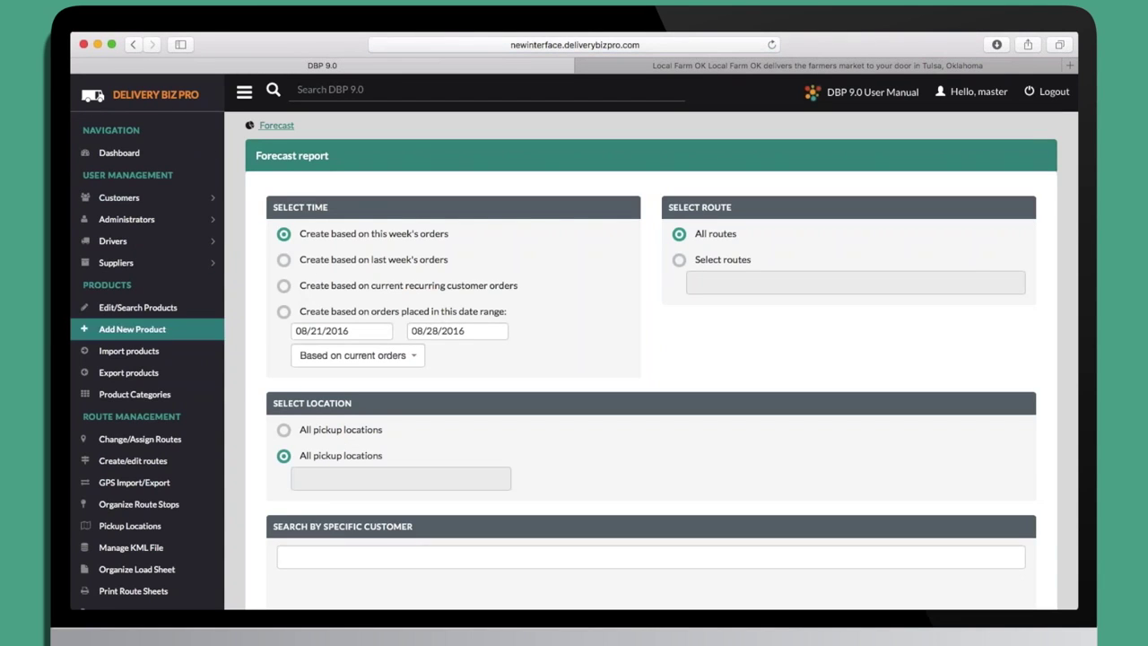
pyautogui.scroll(-1, 240, 385)
pyautogui.scroll(-10, 240, 385)
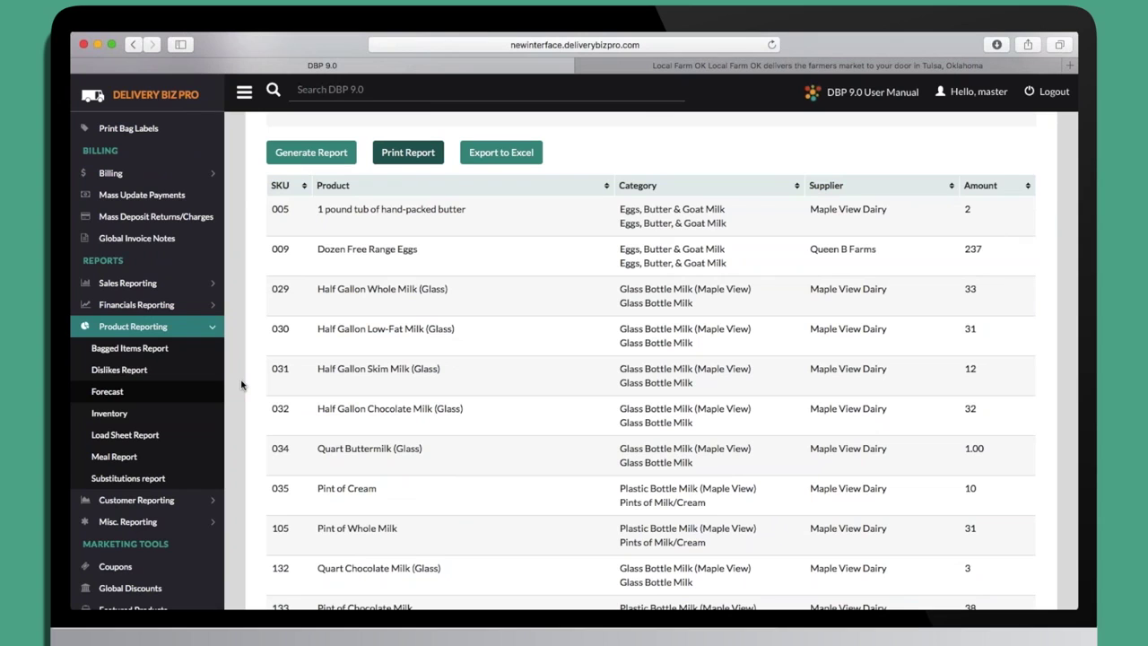
pyautogui.scroll(-20, 241, 385)
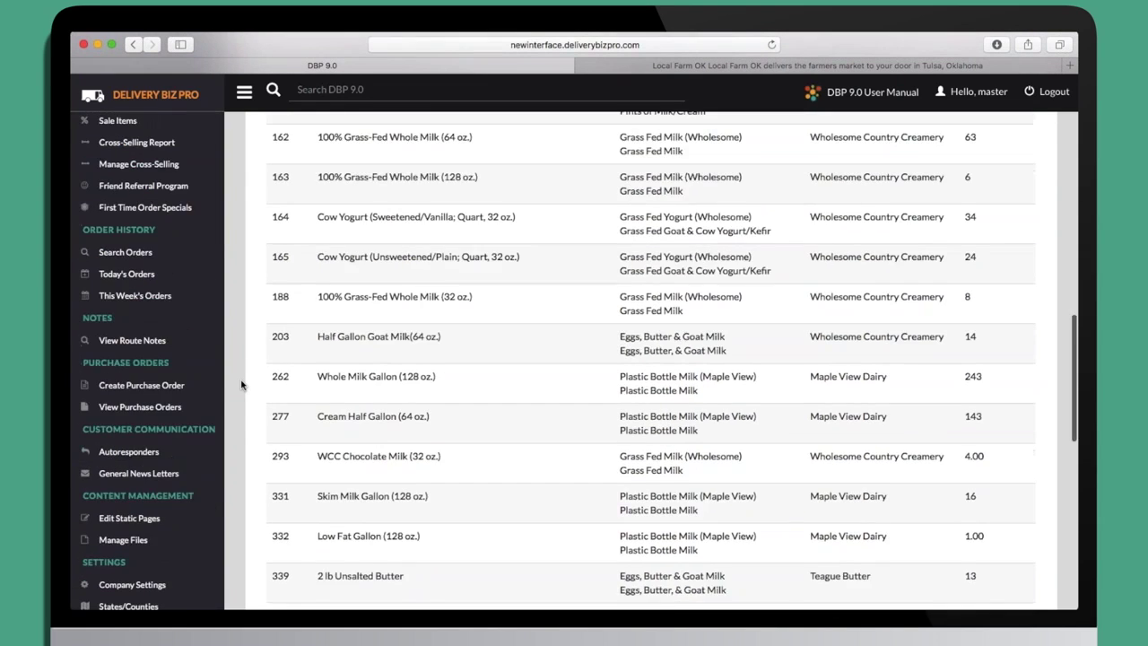
pyautogui.scroll(-4, 241, 385)
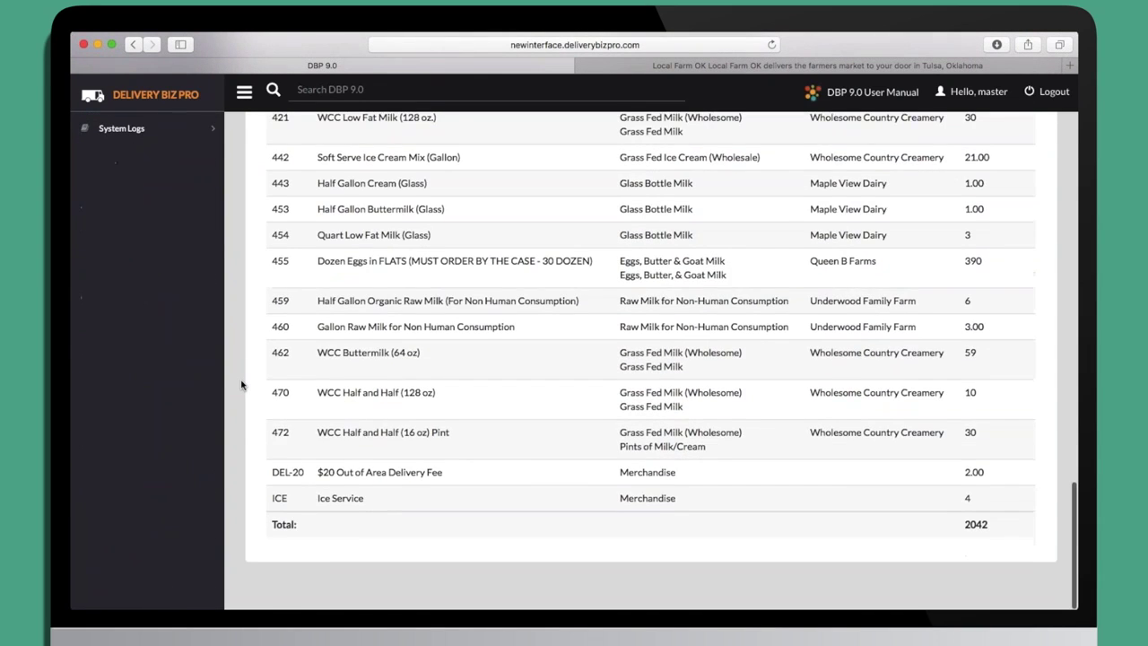
pyautogui.scroll(15, 240, 384)
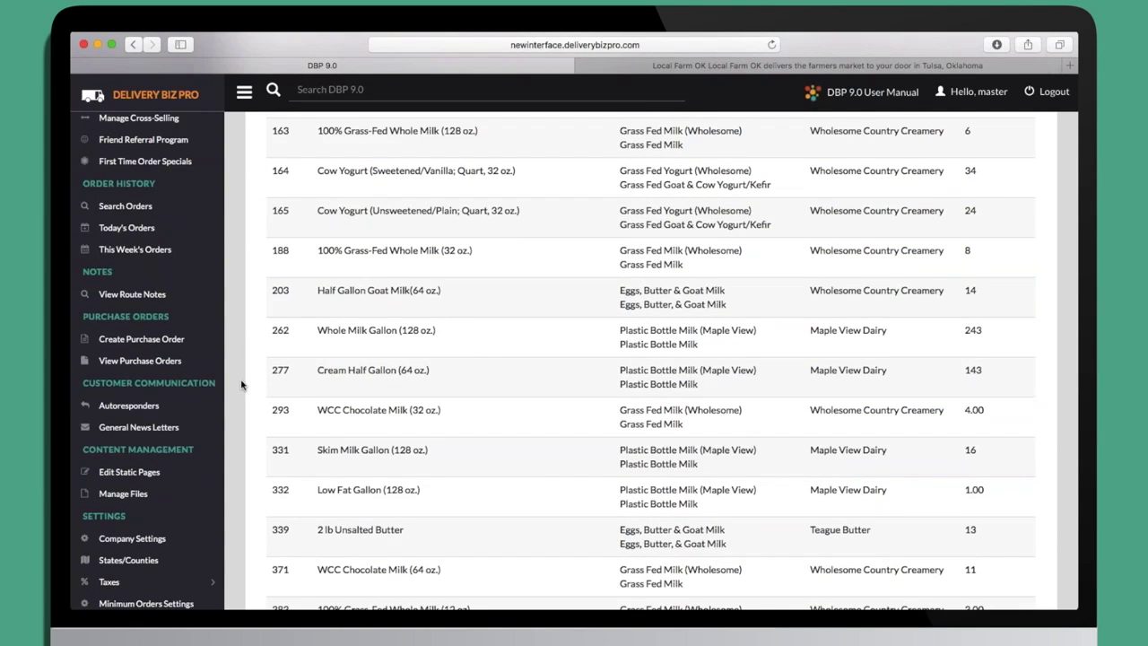
pyautogui.scroll(10, 241, 385)
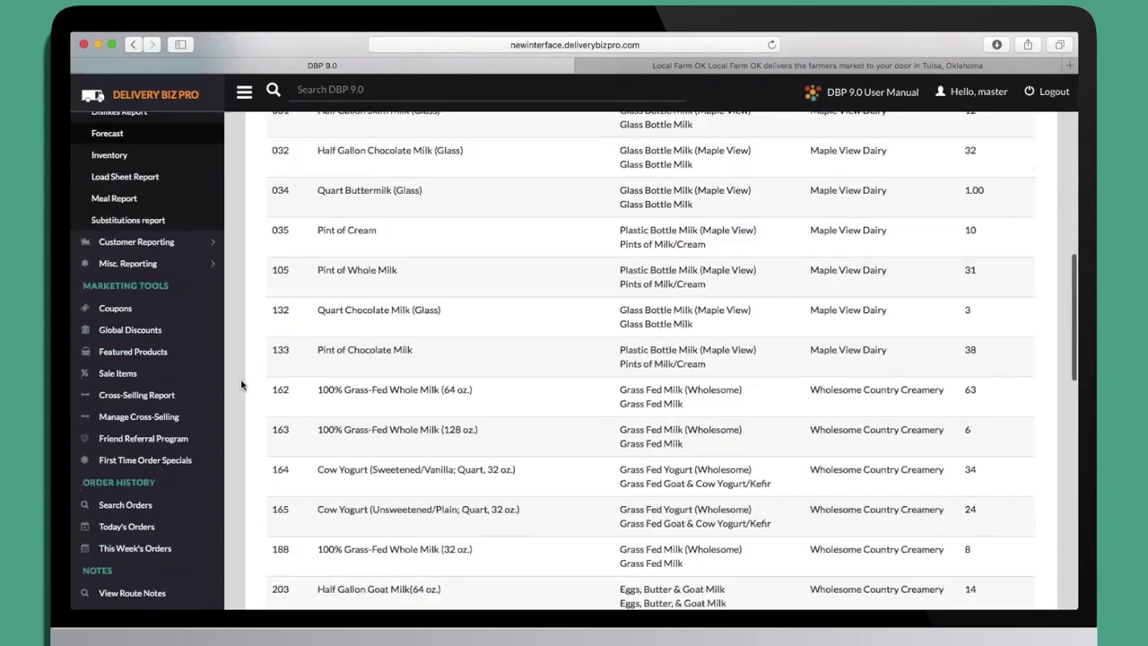
pyautogui.scroll(2, 241, 384)
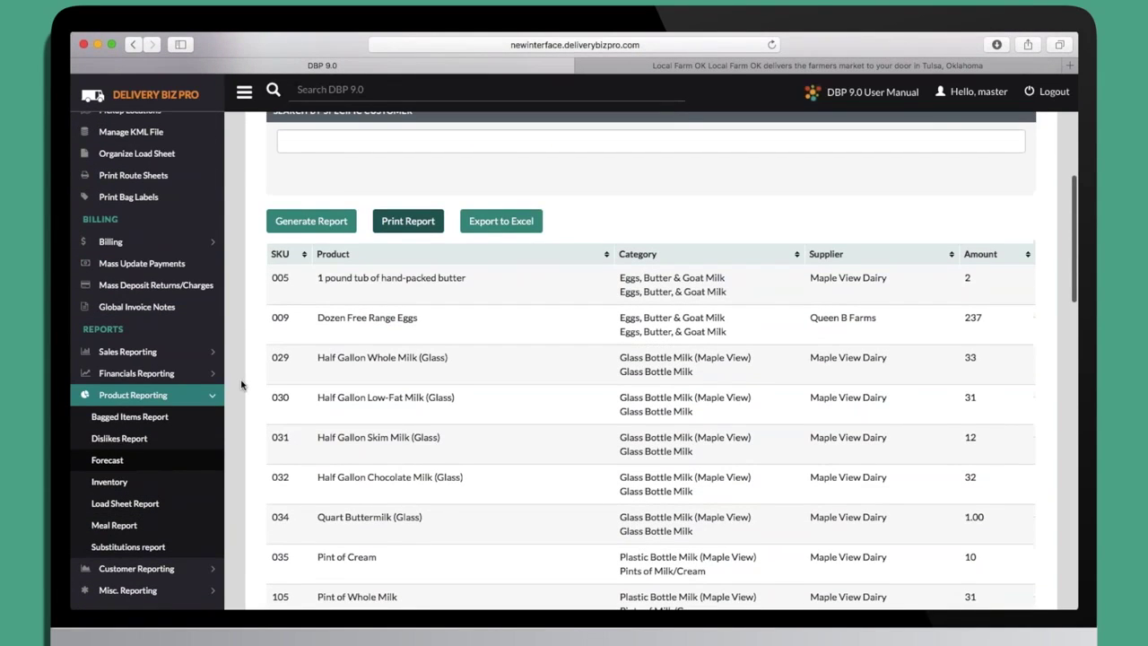
pyautogui.scroll(-10, 240, 384)
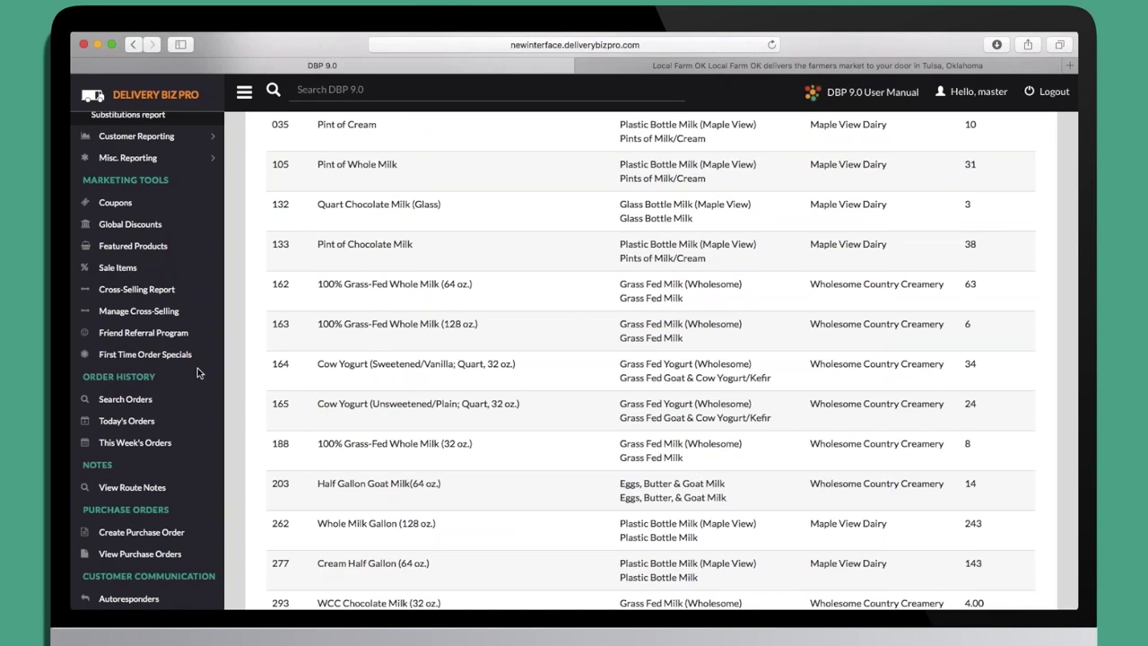
pyautogui.scroll(-1, 197, 368)
pyautogui.scroll(5, 197, 368)
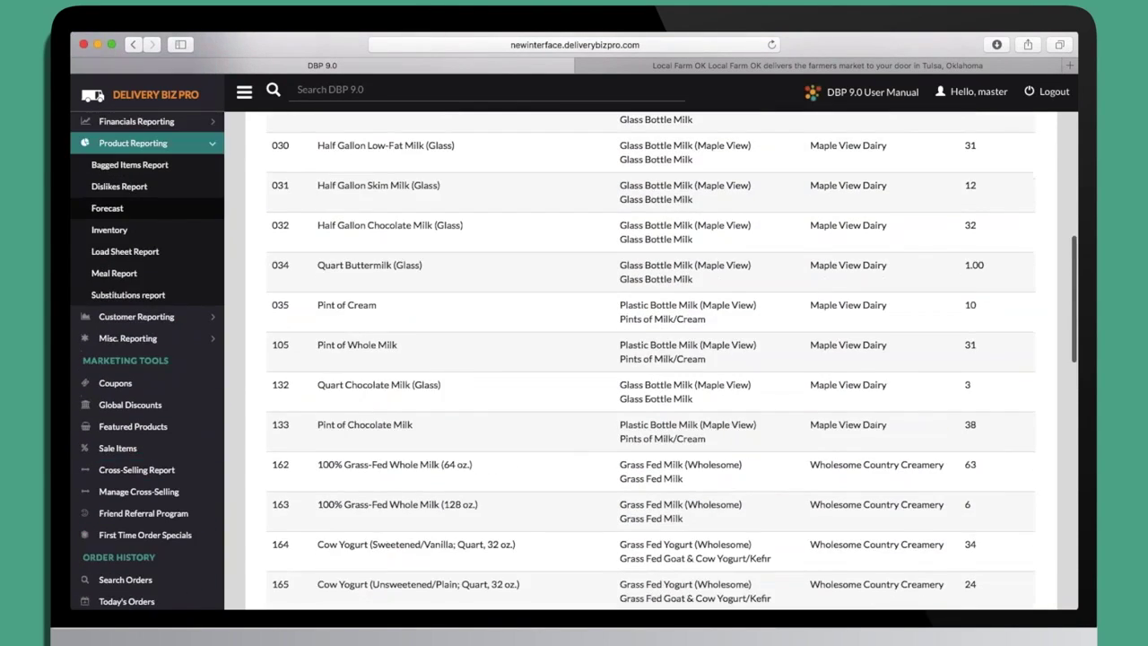
pyautogui.scroll(-1, 136, 316)
pyautogui.click(136, 297)
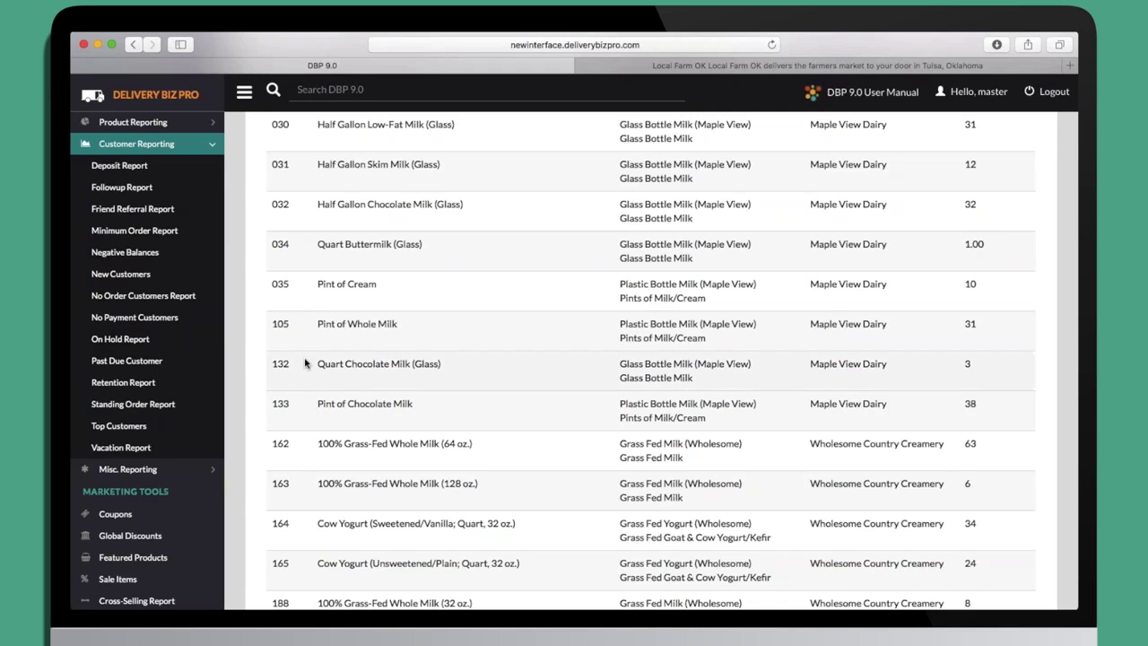
pyautogui.scroll(-4, 307, 362)
pyautogui.scroll(-2, 305, 362)
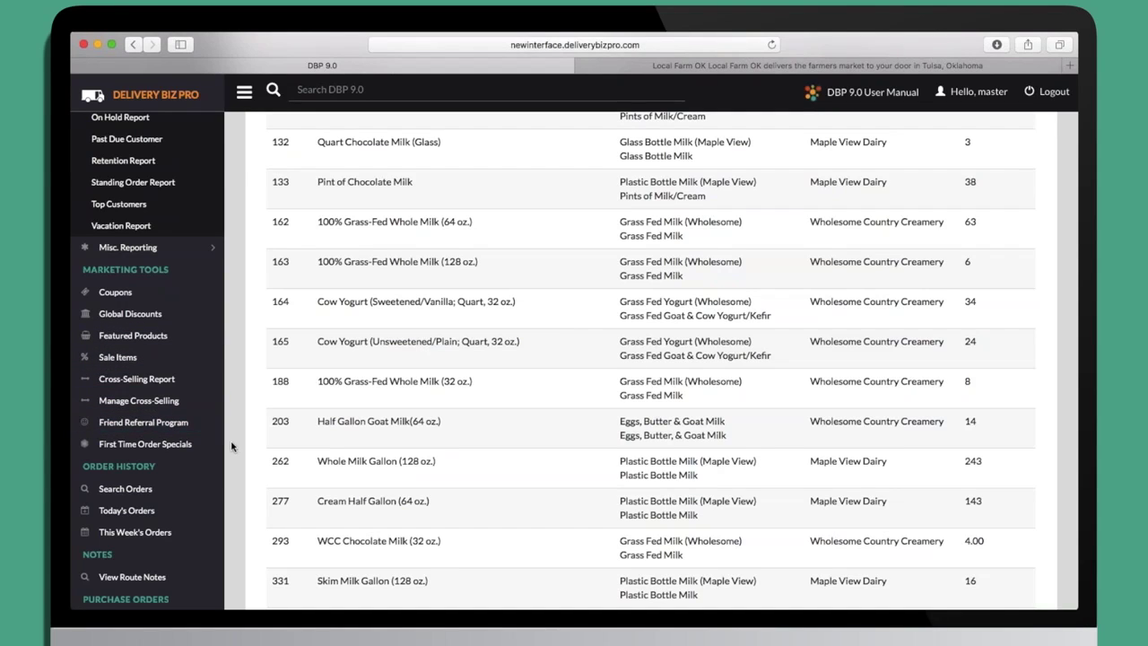
pyautogui.scroll(-3, 232, 444)
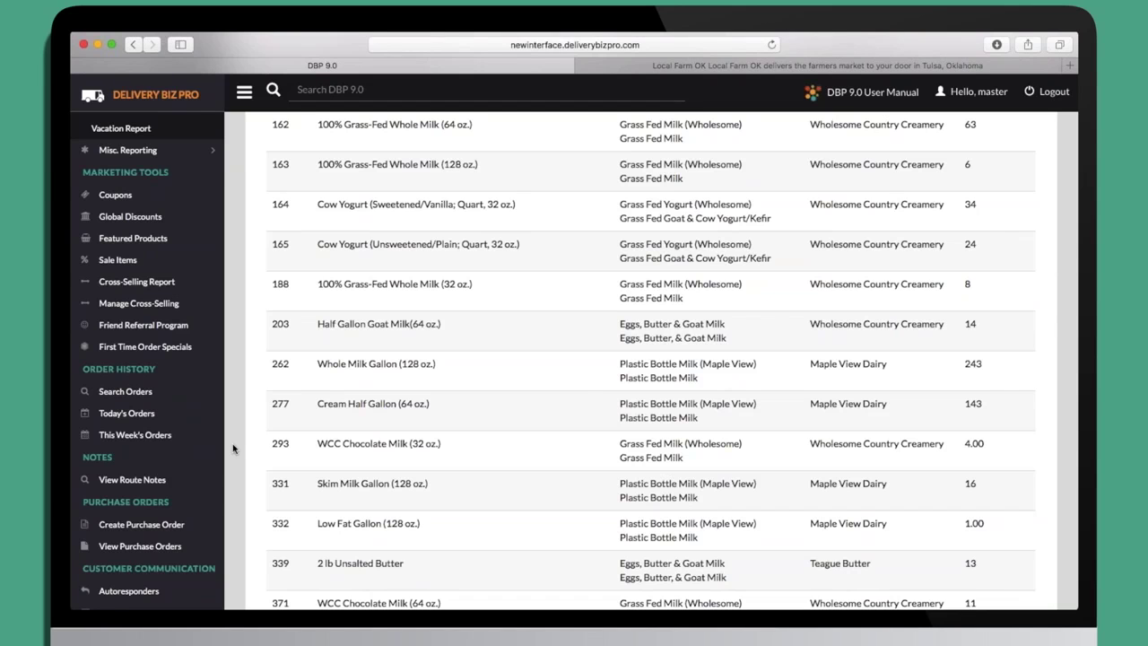
pyautogui.scroll(-3, 233, 443)
pyautogui.scroll(-3, 232, 443)
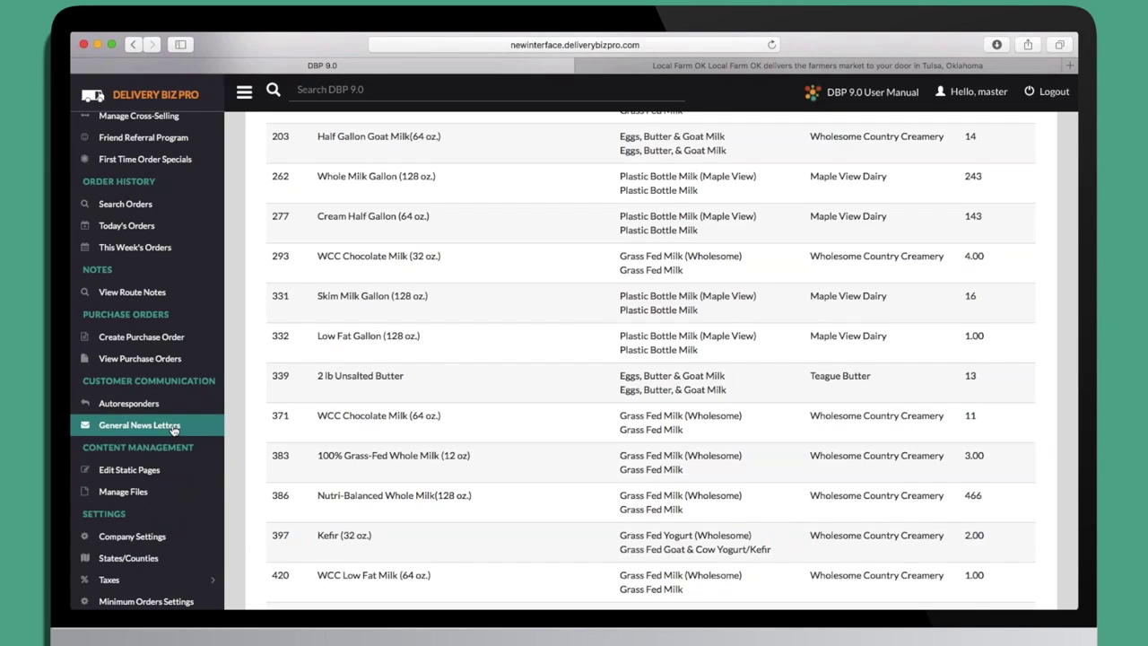
pyautogui.scroll(-2, 173, 430)
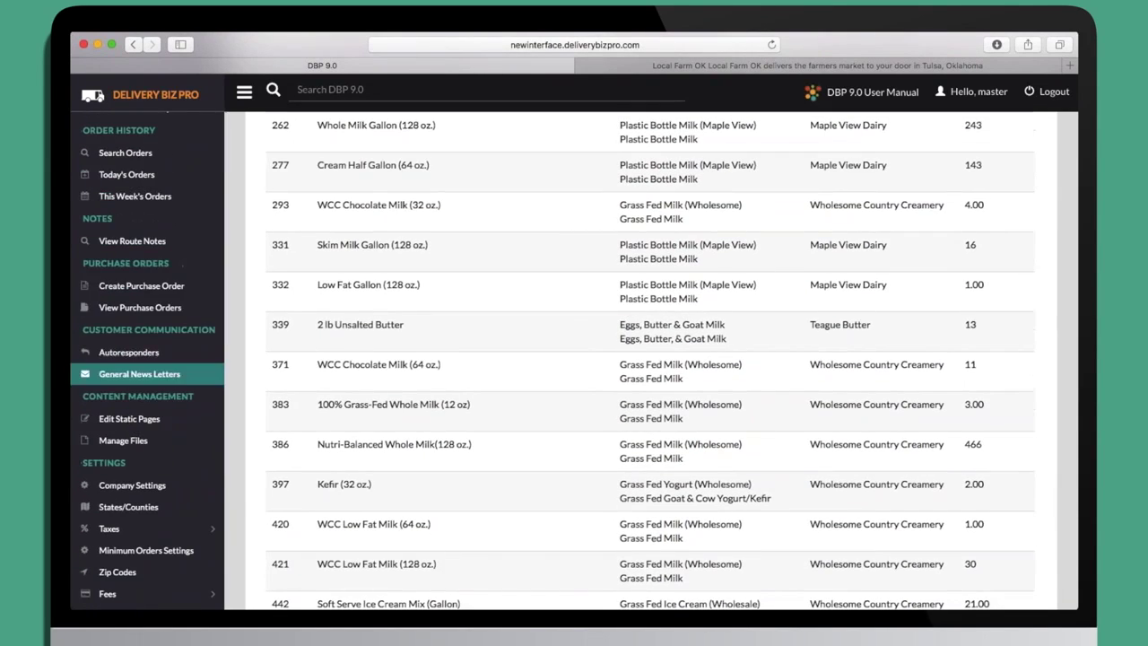
# Bring up the list of autoresponder email messages.
pyautogui.click(163, 357)
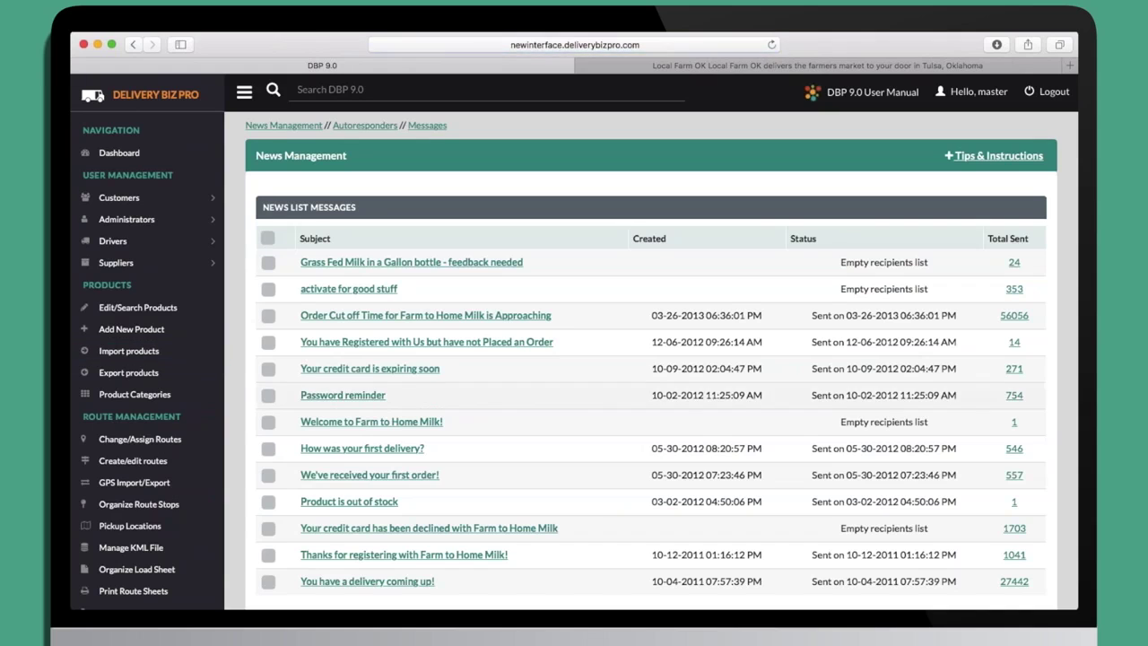
pyautogui.scroll(-4, 587, 411)
pyautogui.scroll(3, 587, 411)
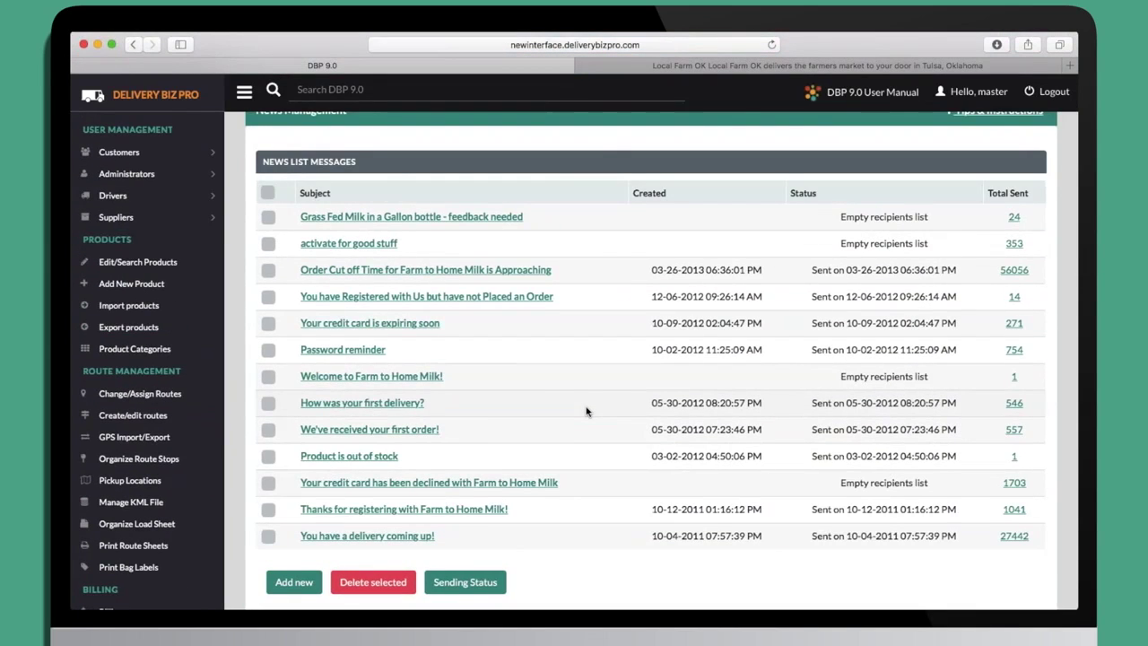
pyautogui.scroll(-2, 586, 411)
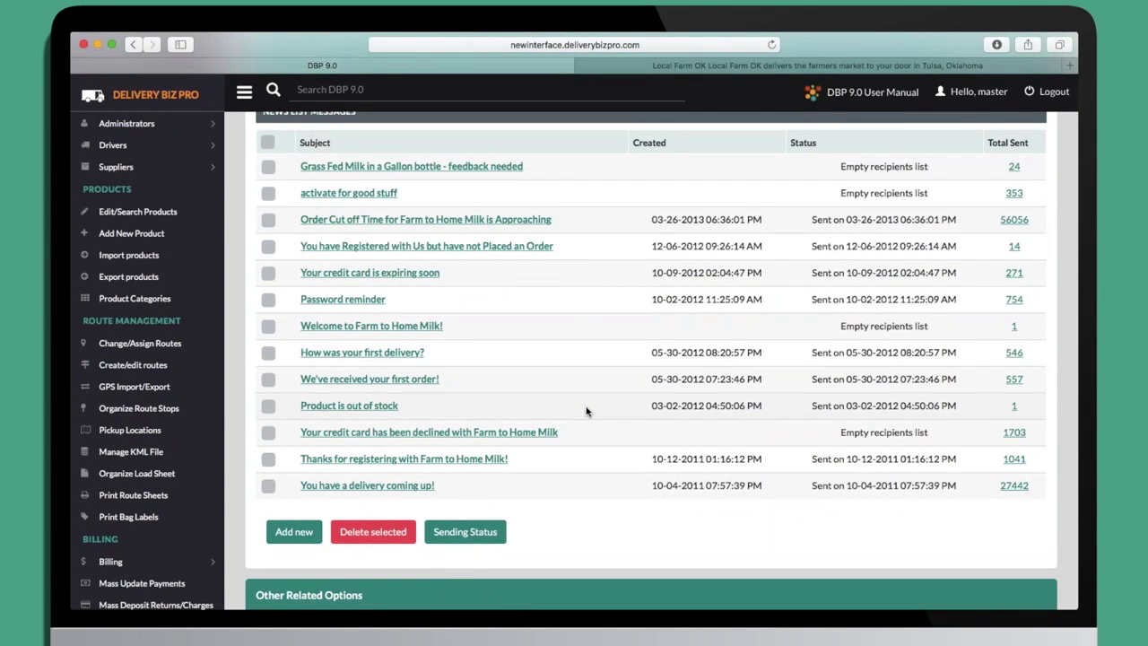
pyautogui.scroll(1, 587, 411)
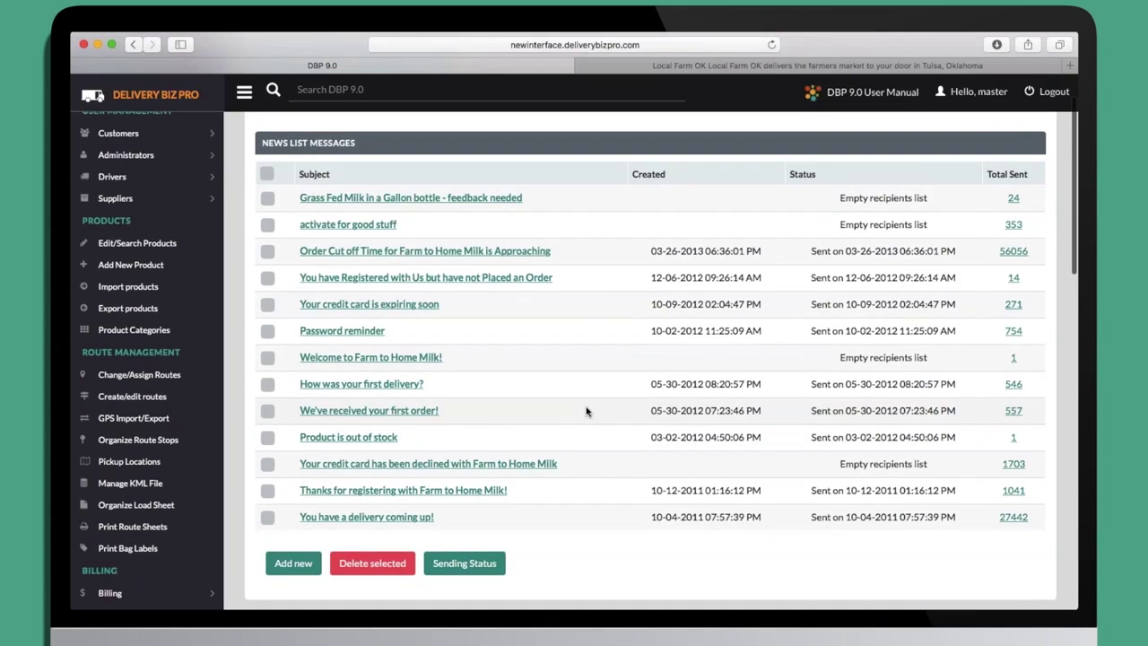
# Review the "We've received your first order!" message and its trigger choices, keeping Once, After Placing First Order.
pyautogui.click(414, 413)
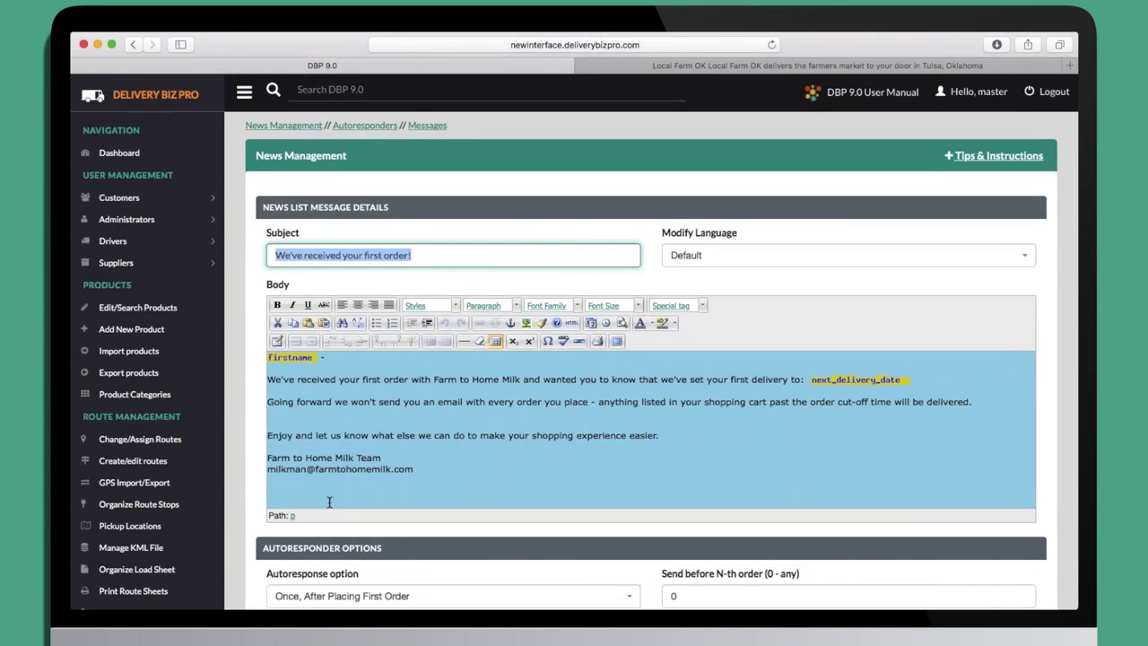
pyautogui.scroll(-5, 254, 558)
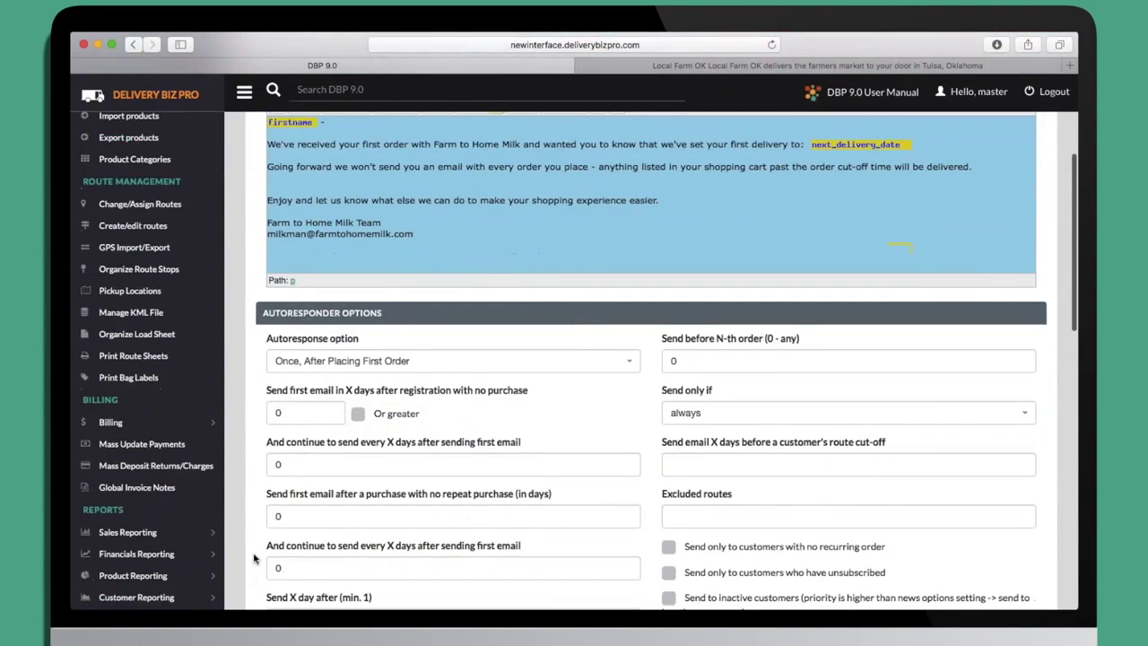
pyautogui.click(453, 290)
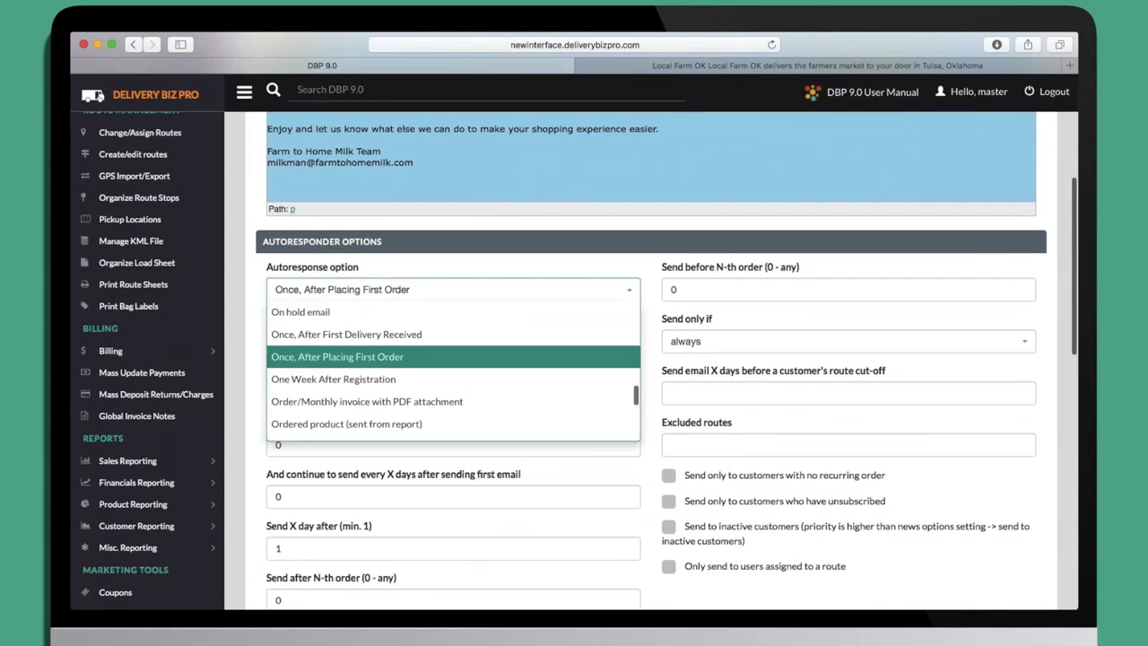
pyautogui.scroll(-5, 518, 364)
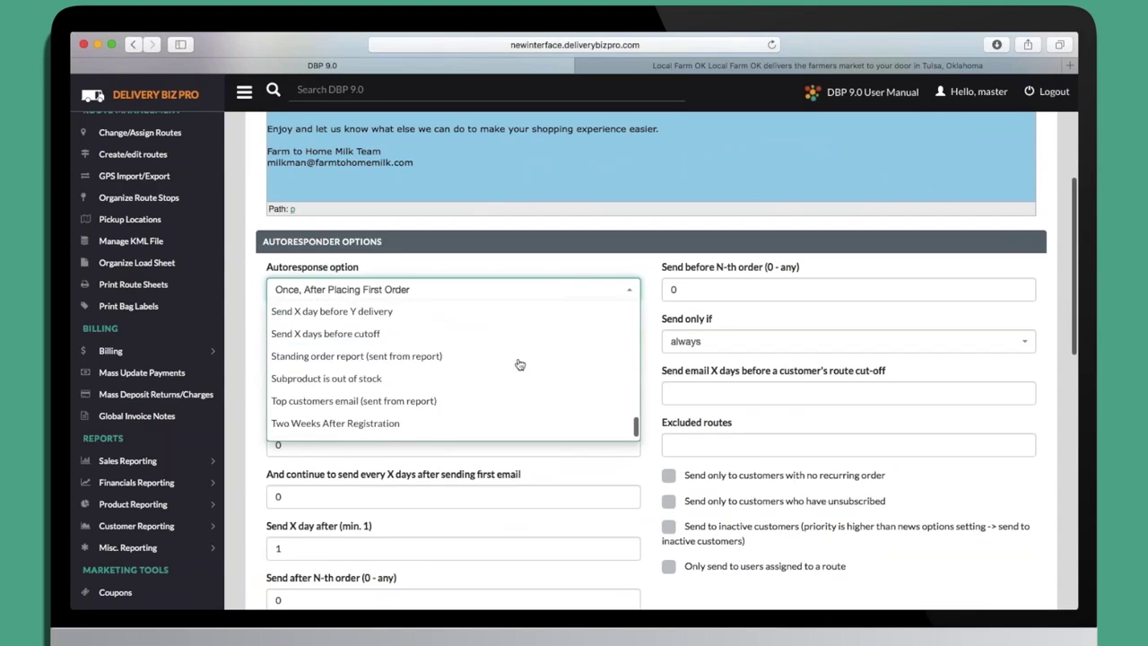
pyautogui.scroll(3, 519, 365)
pyautogui.scroll(5, 518, 364)
pyautogui.scroll(6, 519, 365)
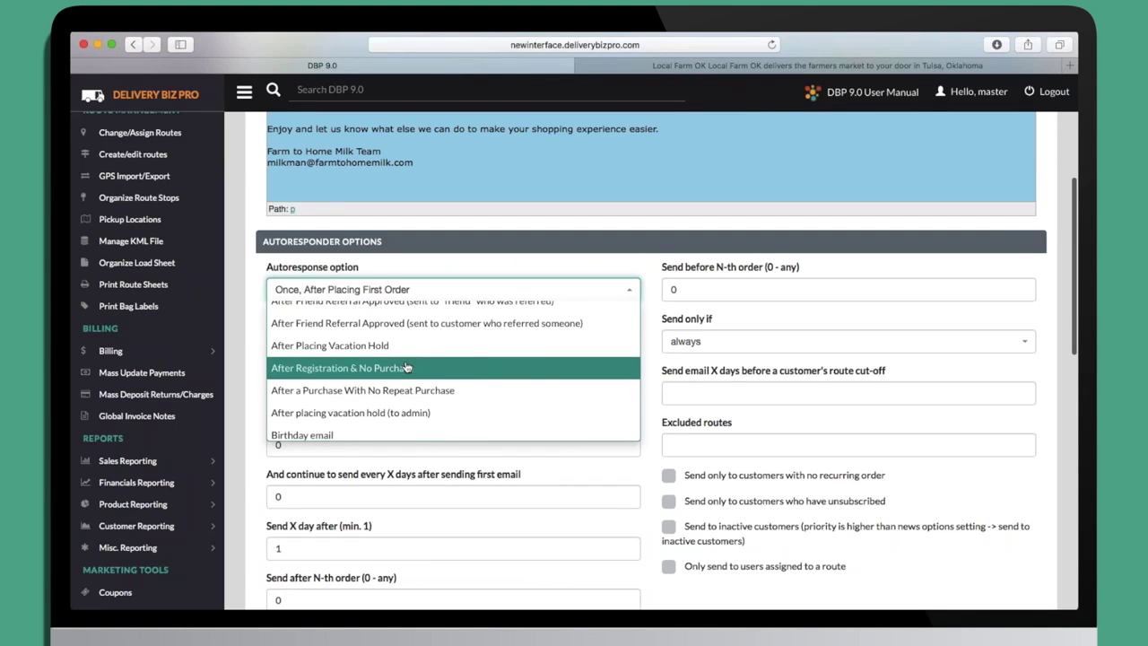
pyautogui.click(254, 272)
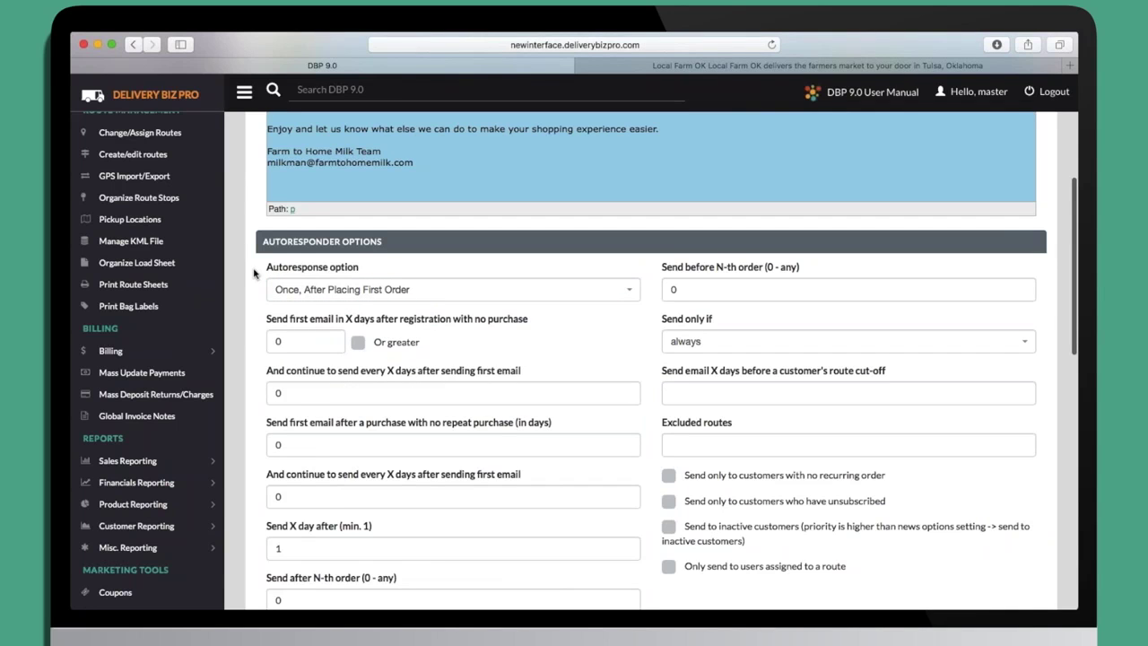
pyautogui.scroll(-10, 171, 350)
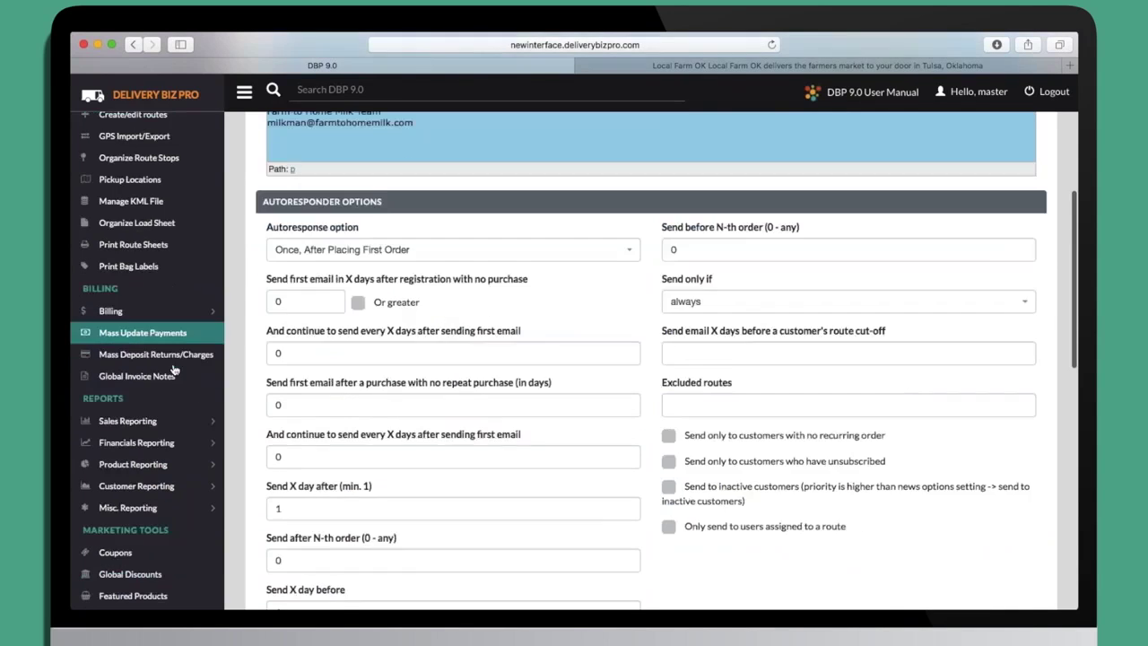
pyautogui.scroll(-6, 174, 370)
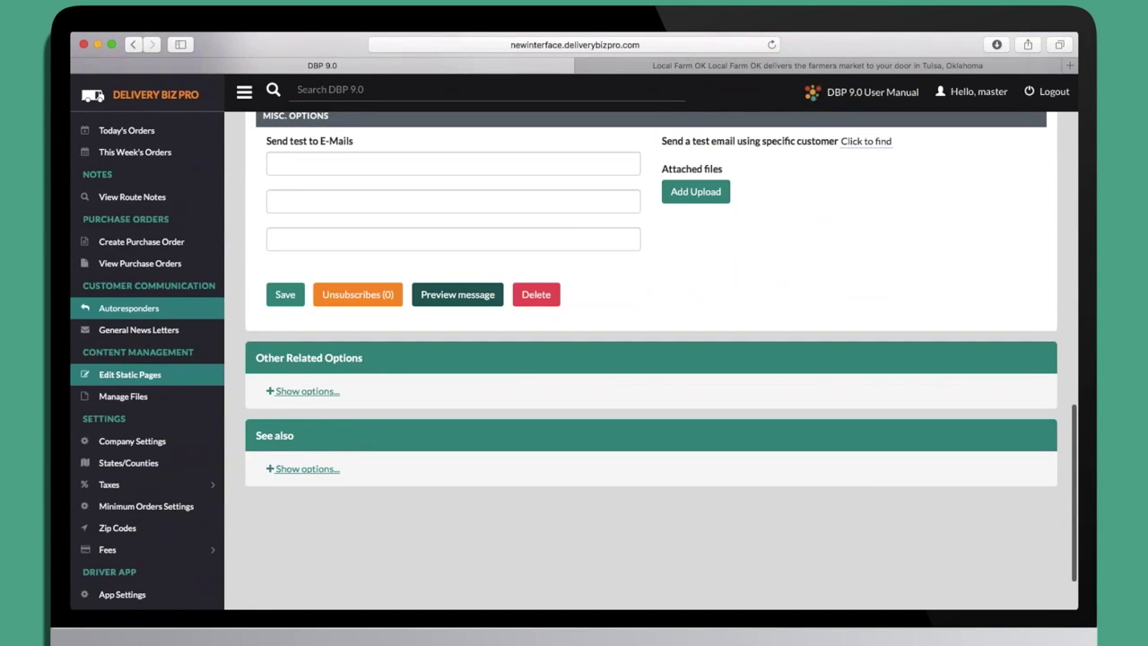
pyautogui.click(130, 375)
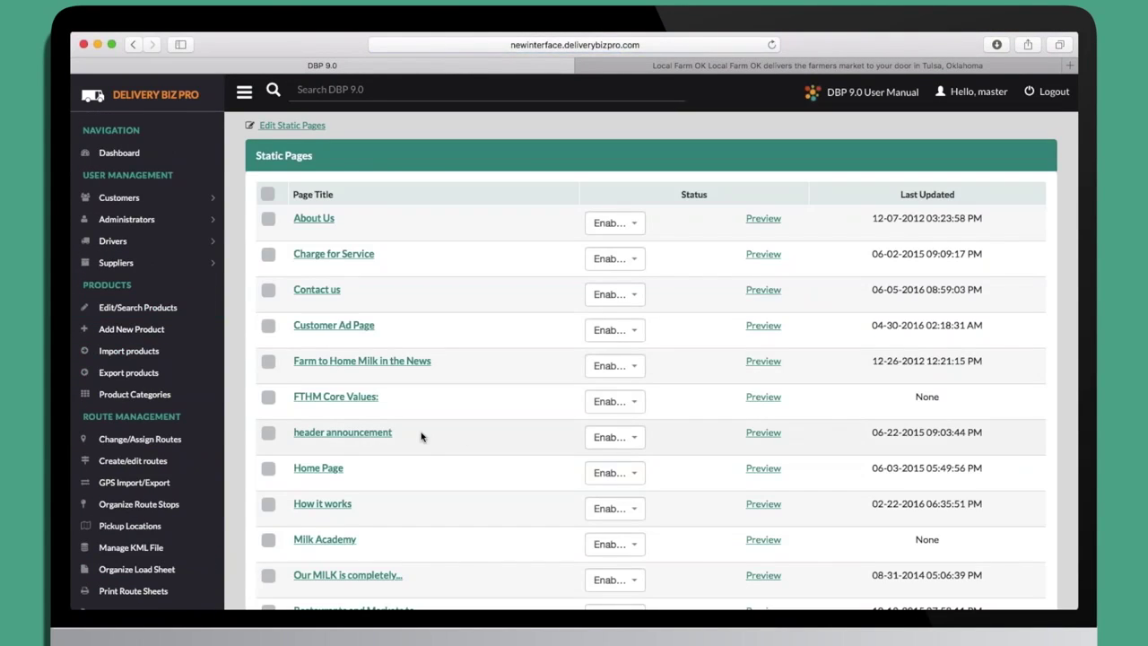
# Look over the Contact us page's editor form, then go back to the Dashboard.
pyautogui.click(314, 289)
pyautogui.scroll(-1, 254, 509)
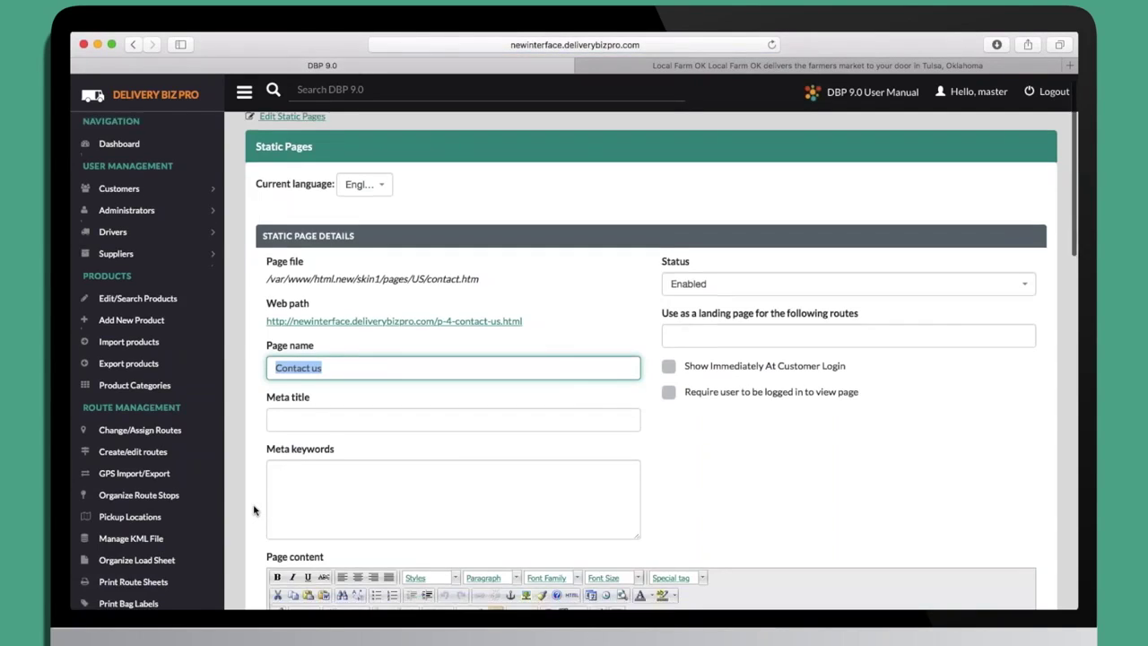
pyautogui.scroll(-4, 253, 509)
pyautogui.scroll(1, 254, 509)
pyautogui.scroll(-7, 254, 510)
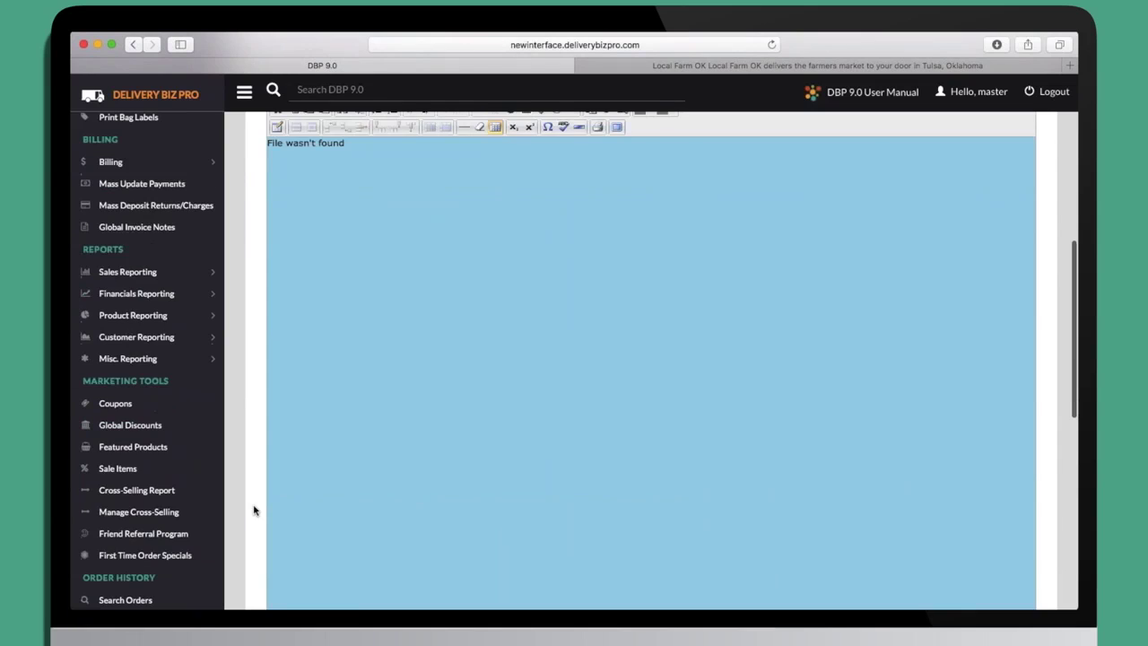
pyautogui.scroll(-8, 254, 510)
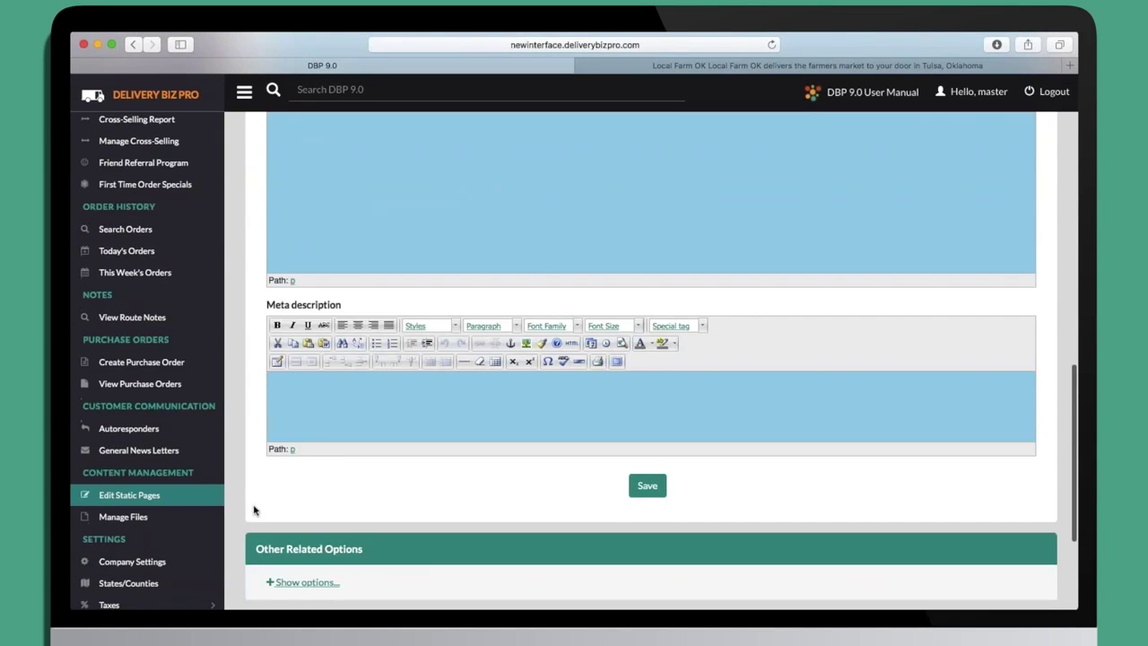
pyautogui.scroll(18, 253, 510)
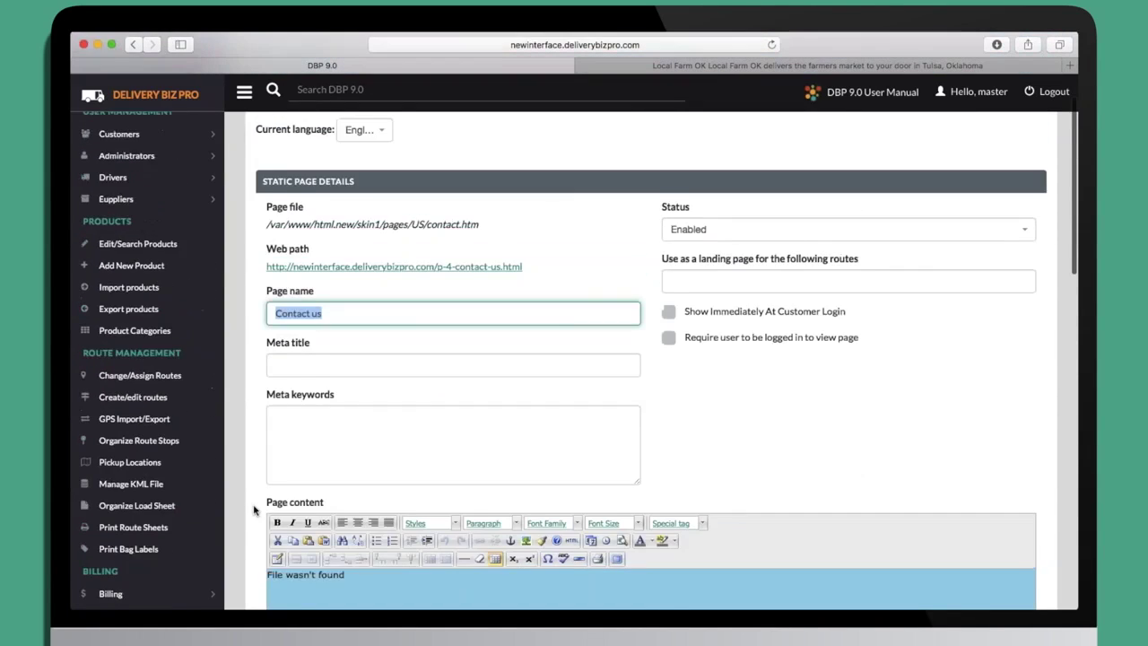
pyautogui.scroll(2, 254, 509)
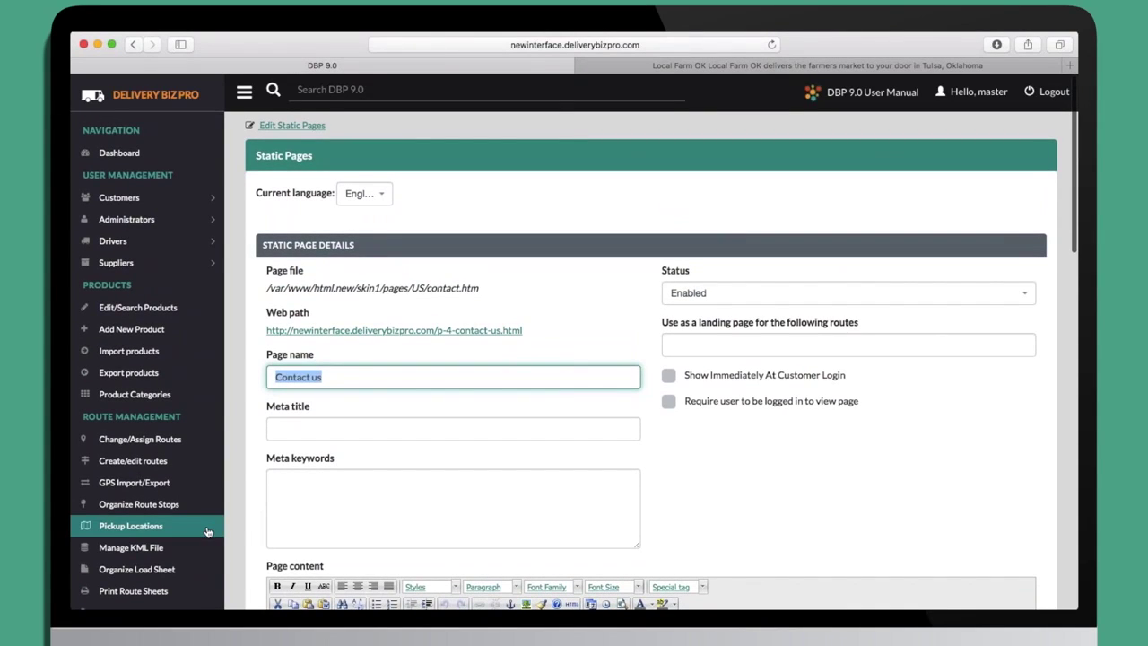
pyautogui.scroll(-5, 207, 532)
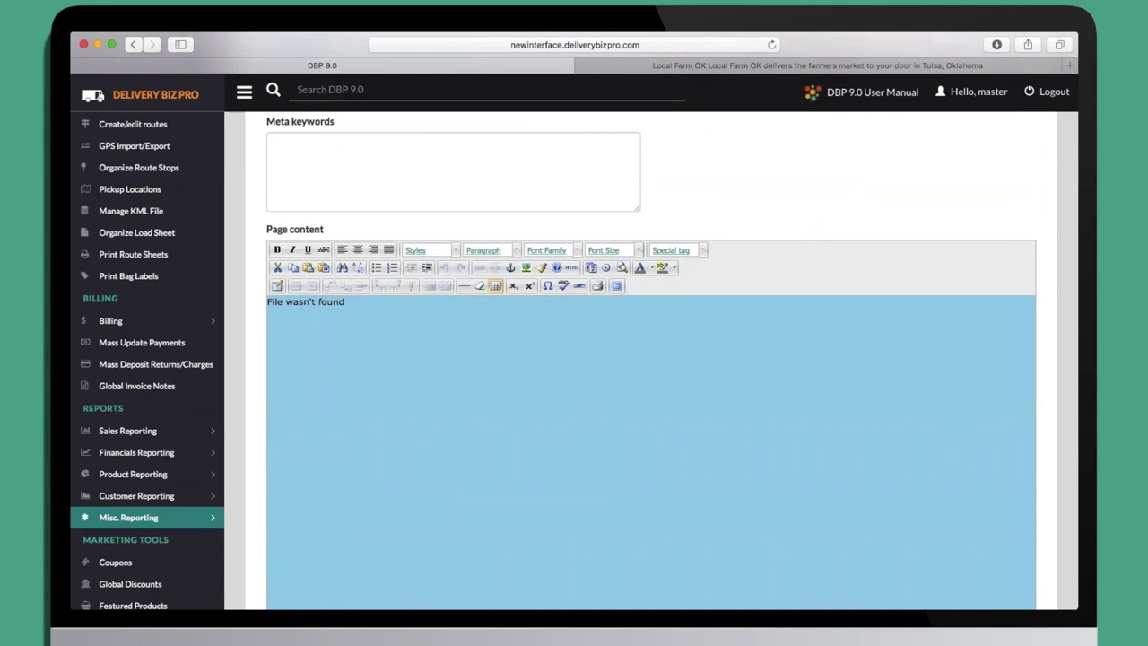
pyautogui.scroll(-5, 179, 526)
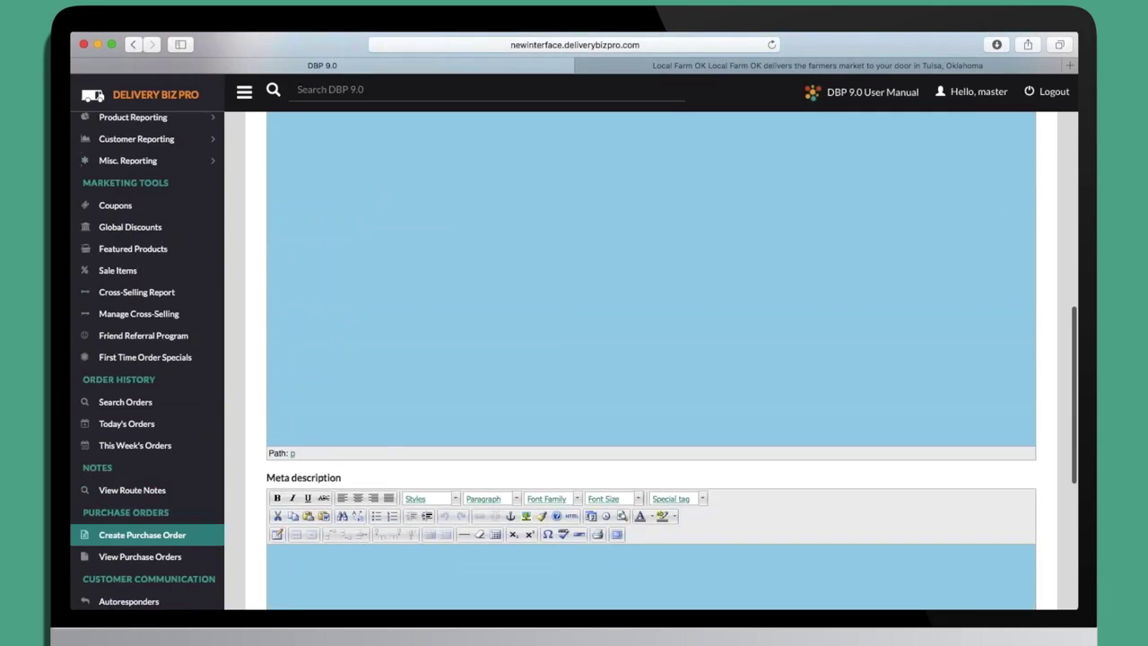
pyautogui.scroll(-4, 180, 533)
pyautogui.scroll(3, 179, 534)
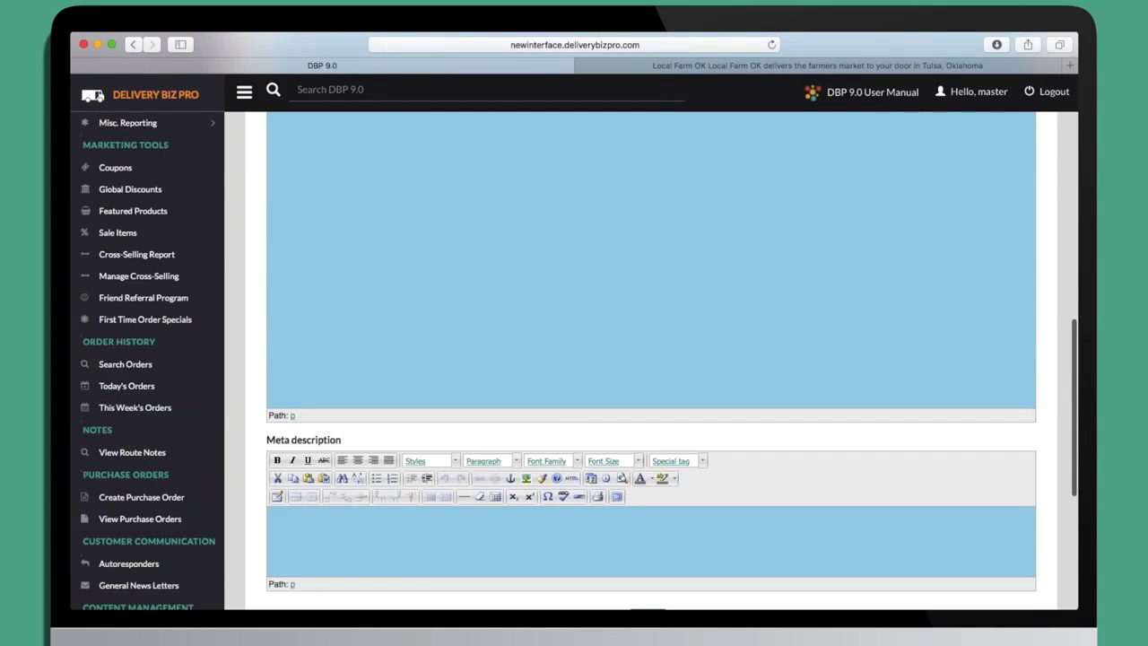
pyautogui.scroll(8, 207, 510)
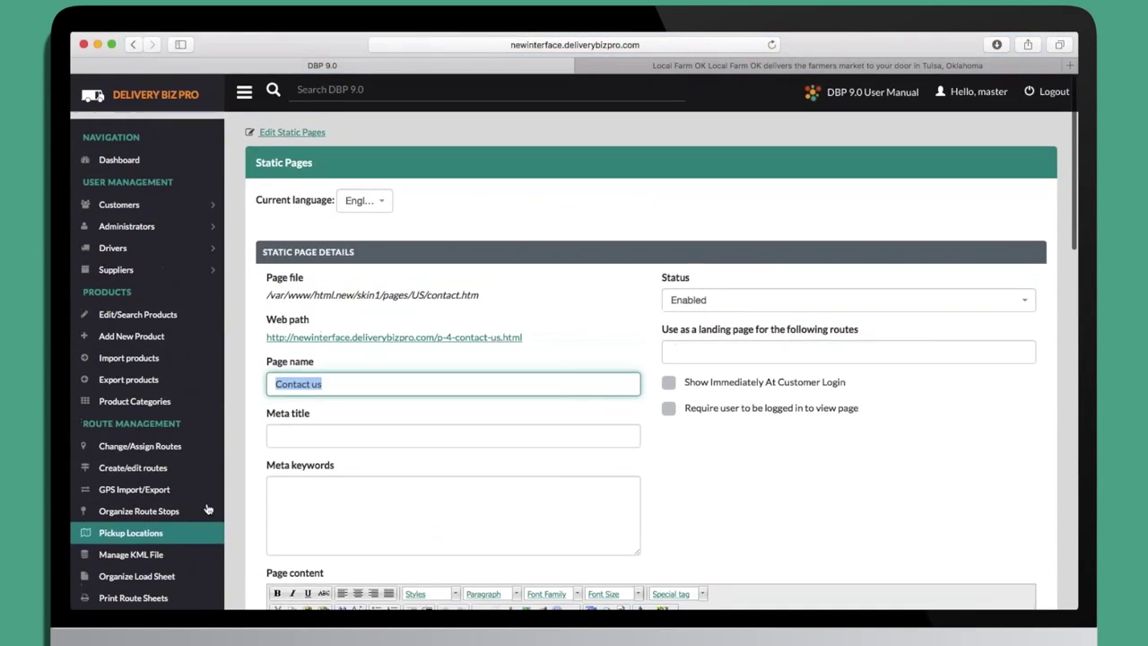
pyautogui.click(119, 153)
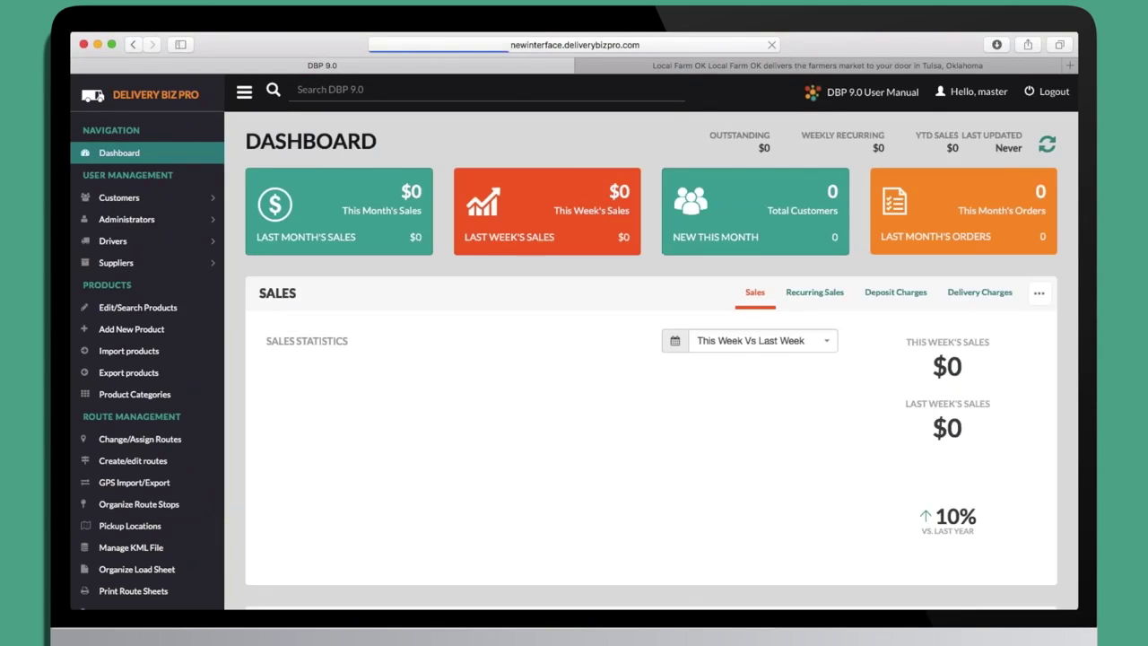